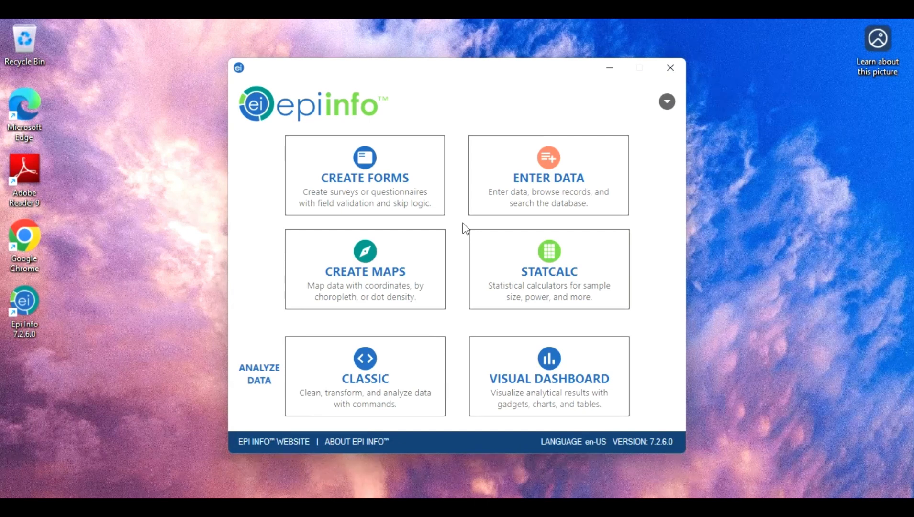
Step: Start a new project in the form designer and try the project name "Health Survey on Malaria"
left_click(381, 164)
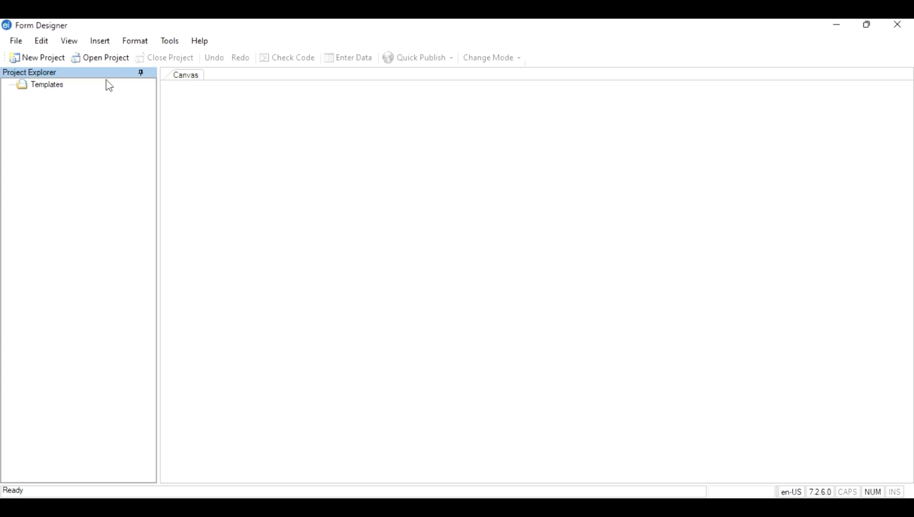
left_click(36, 60)
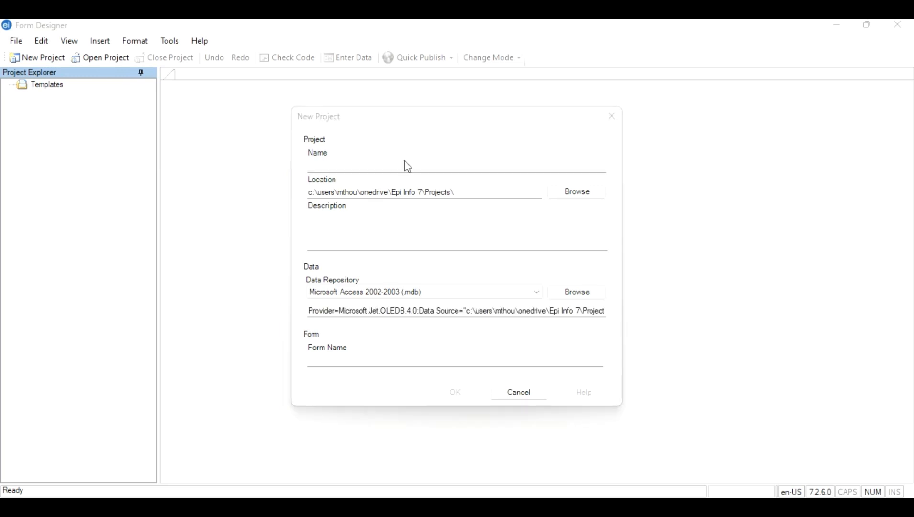
left_click(348, 163)
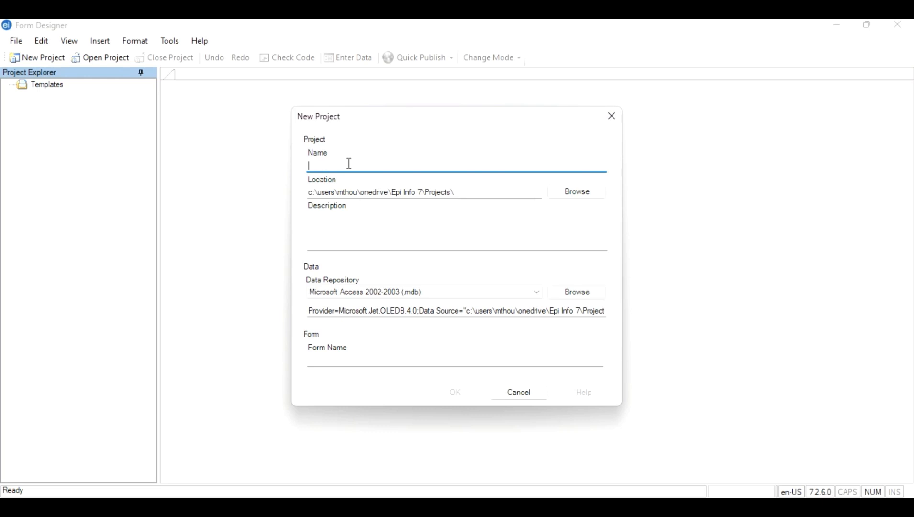
type("Health Survey on Malaria")
left_click(353, 231)
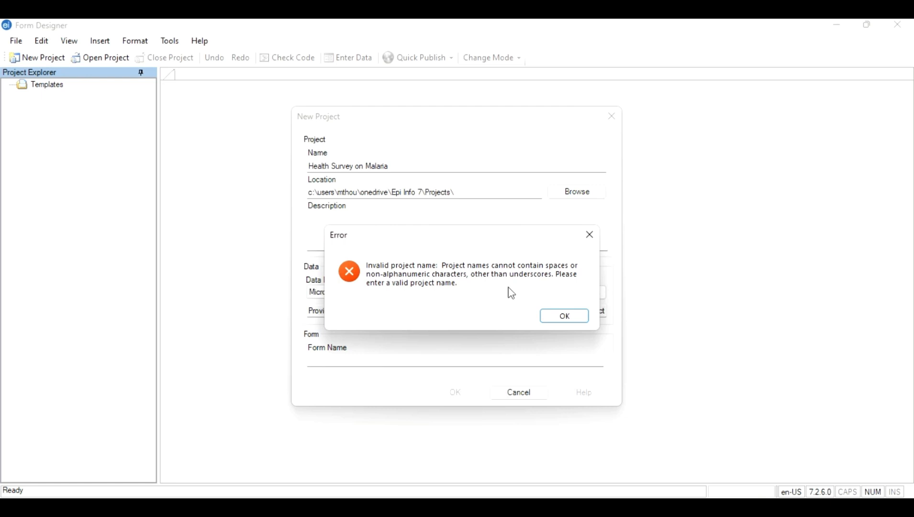
left_click(564, 317)
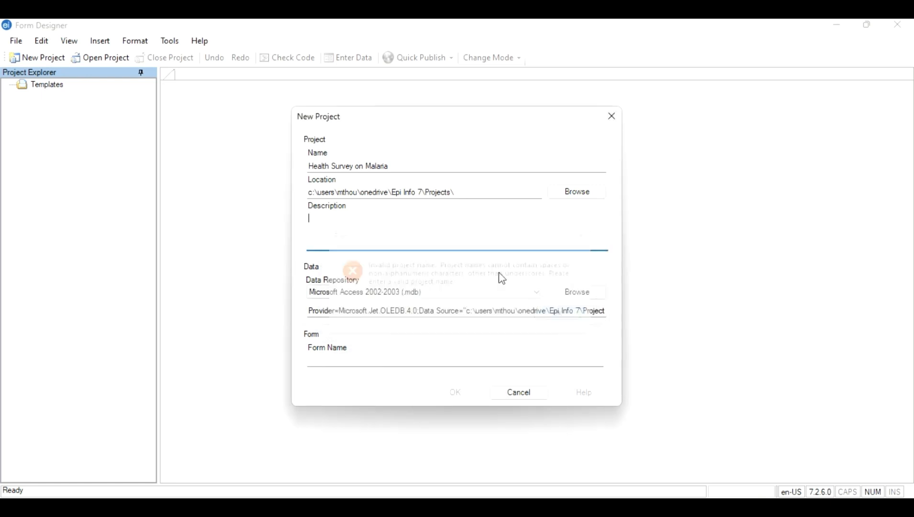
Step: Remove the spaces from the project name so it reads HealthSurveyonMalaria
left_click(333, 166)
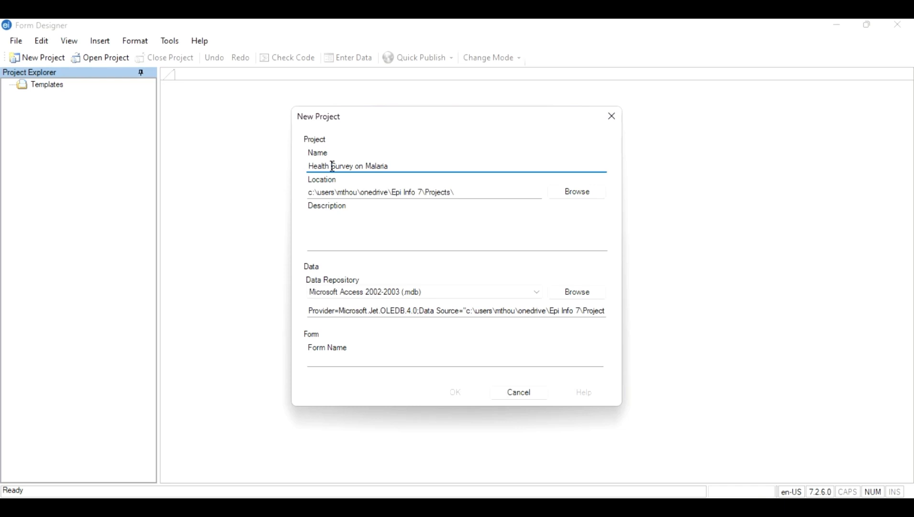
key("BackSpace")
key("Delete")
key("Right")
key("Right")
key("Right")
key("BackSpace")
Step: Enter the project description "A Health Survey on Malaria"
left_click(350, 236)
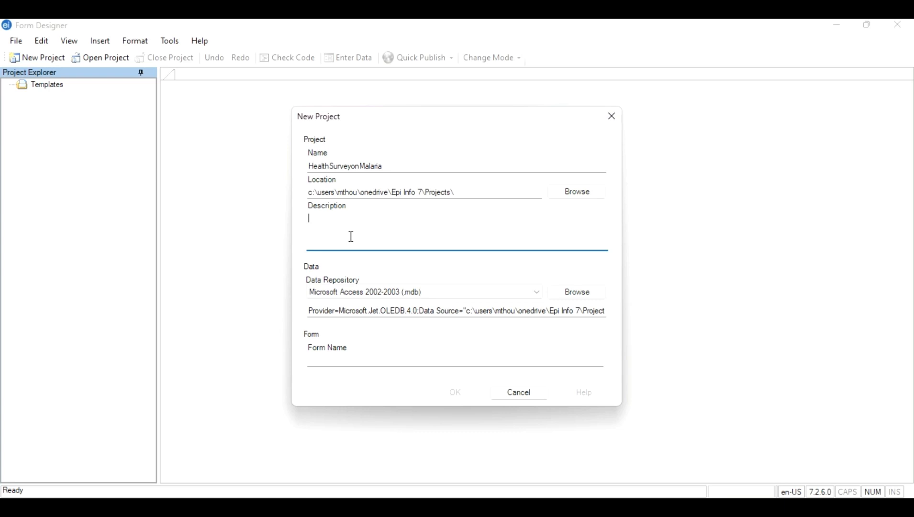
type("A Survey on")
left_click(383, 42)
left_click(353, 220)
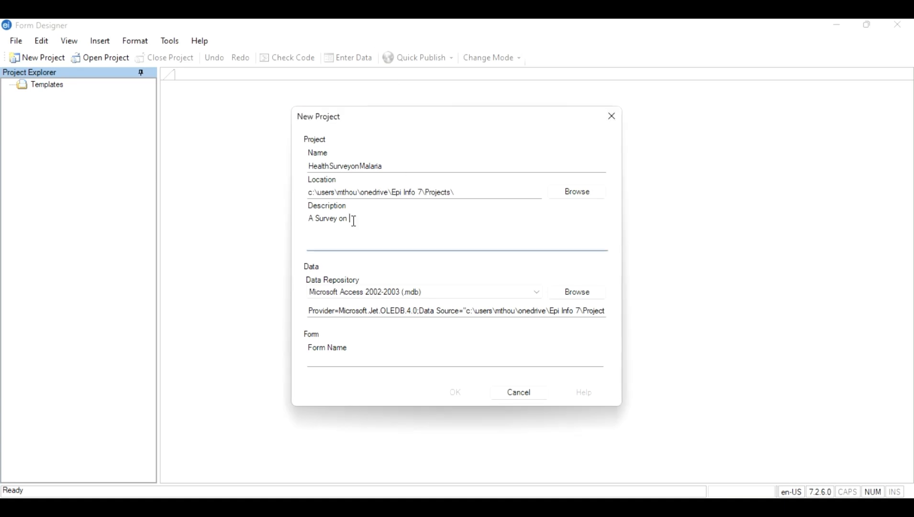
key("BackSpace")
key("BackSpace")
key("BackSpace")
key("BackSpace")
key("BackSpace")
key("BackSpace")
key("BackSpace")
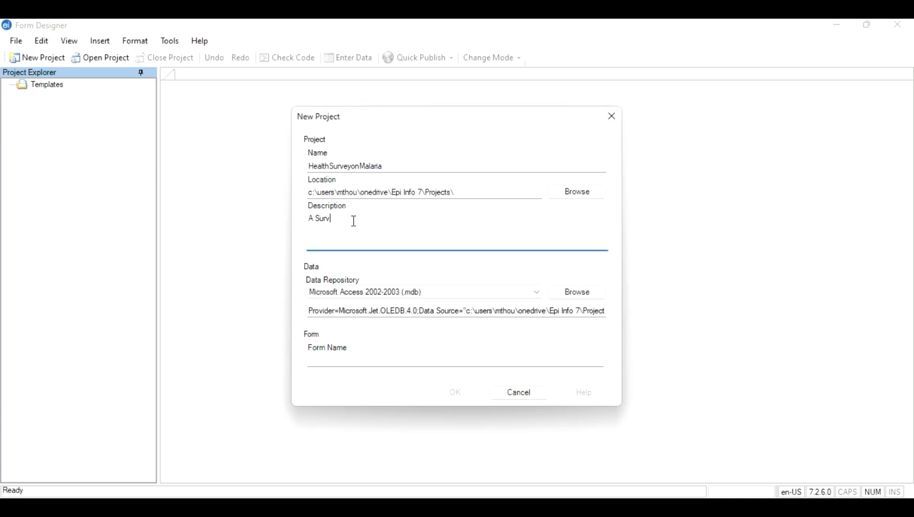
key("BackSpace")
key("BackSpace")
type("Helath")
key("BackSpace")
key("BackSpace")
key("BackSpace")
key("BackSpace")
key("BackSpace")
type("alth Survey on Malaria")
Step: Change "Survey" to lowercase "survey" in the project description and end the sentence with a period
left_click(344, 219)
key("BackSpace")
type("s")
left_click(398, 220)
type(".")
Step: Name the form "Malaria Health Survey" and try to create the project
left_click(326, 358)
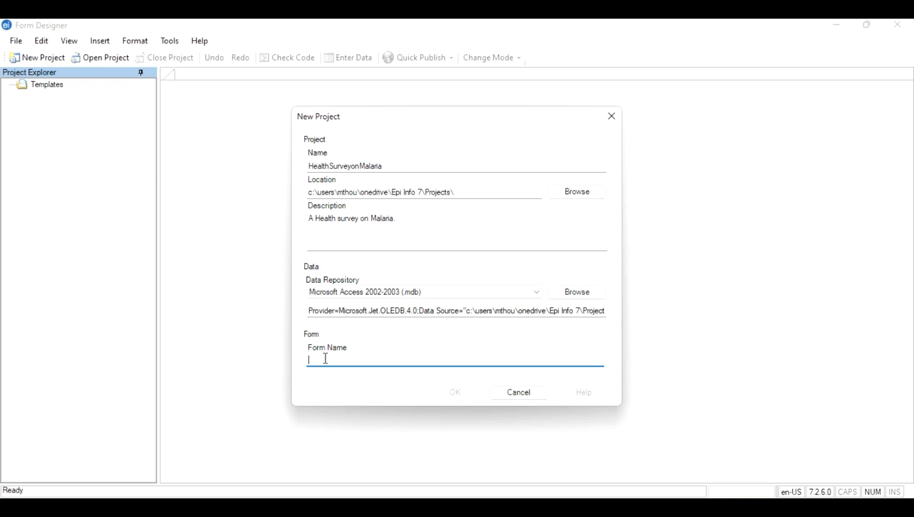
type("Mala")
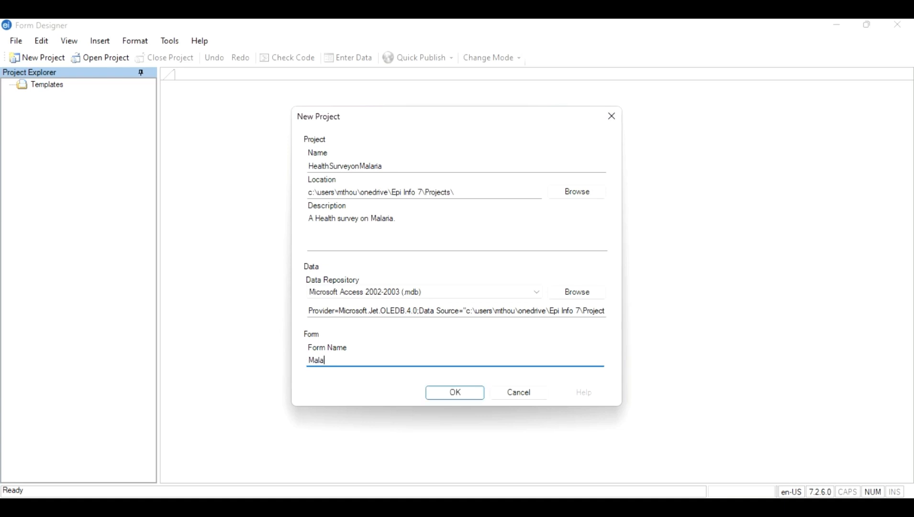
type("ria Health Survey")
left_click(456, 393)
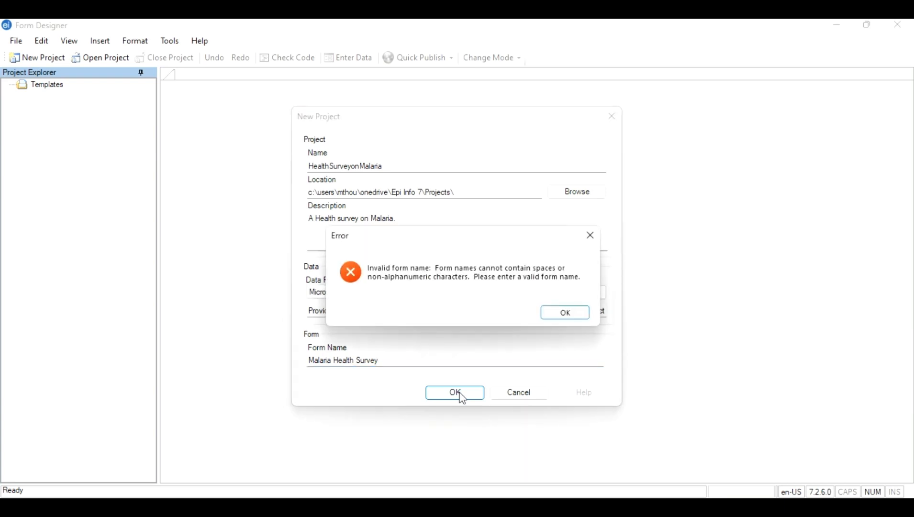
left_click(559, 314)
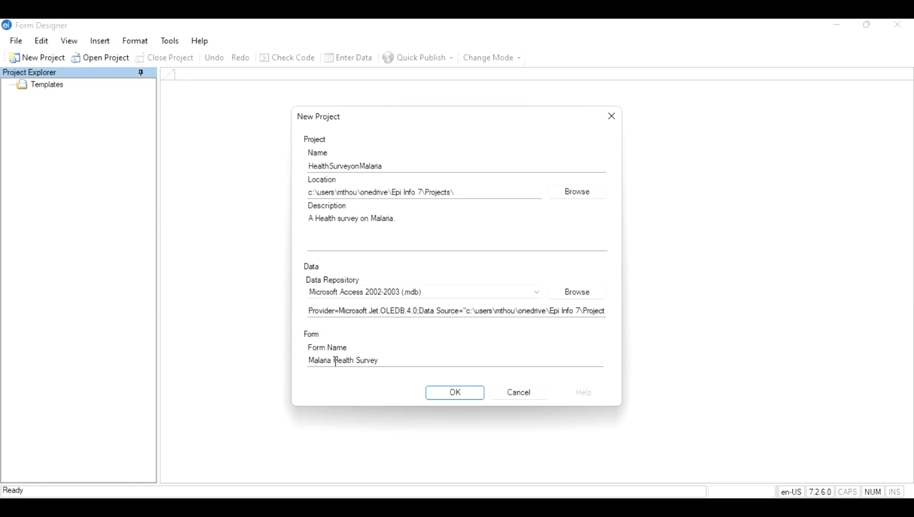
Step: Remove the spaces from the form name so it reads MalariaHealthSurvey and create the project
left_click(336, 362)
key("BackSpace")
key("Right")
key("Right")
key("Right")
key("Right")
key("Right")
key("Right")
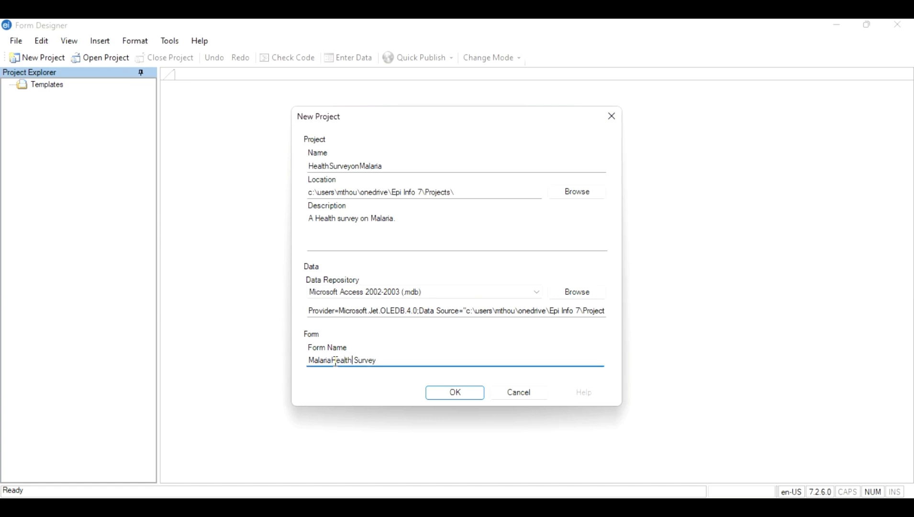
key("Right")
key("BackSpace")
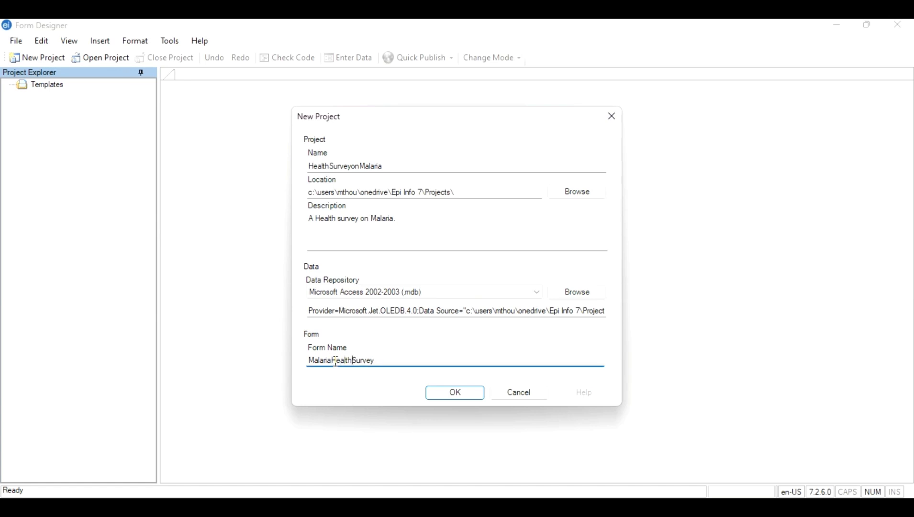
left_click(455, 393)
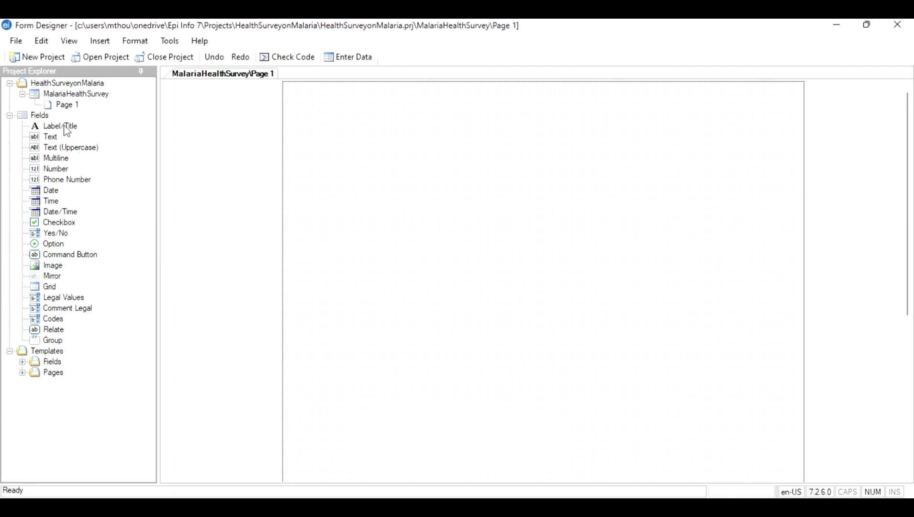
left_click_drag(67, 128, 401, 139)
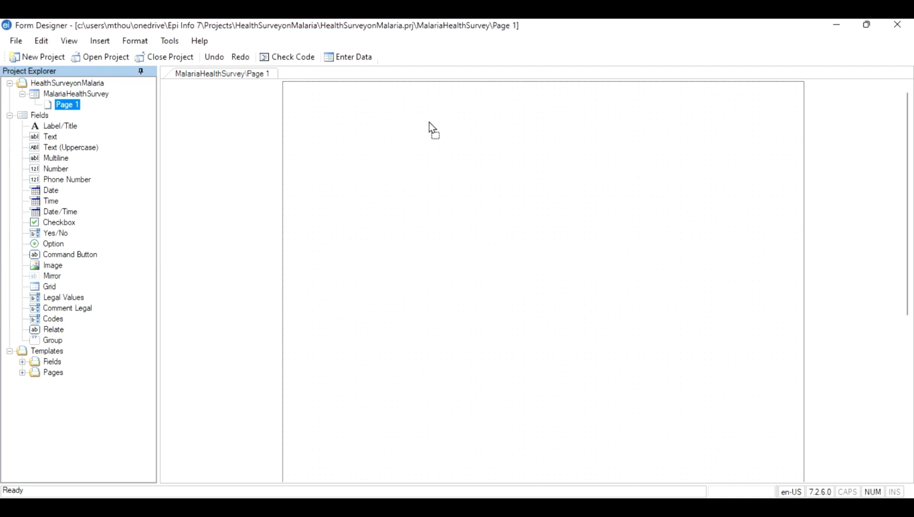
left_click_drag(456, 122, 456, 122)
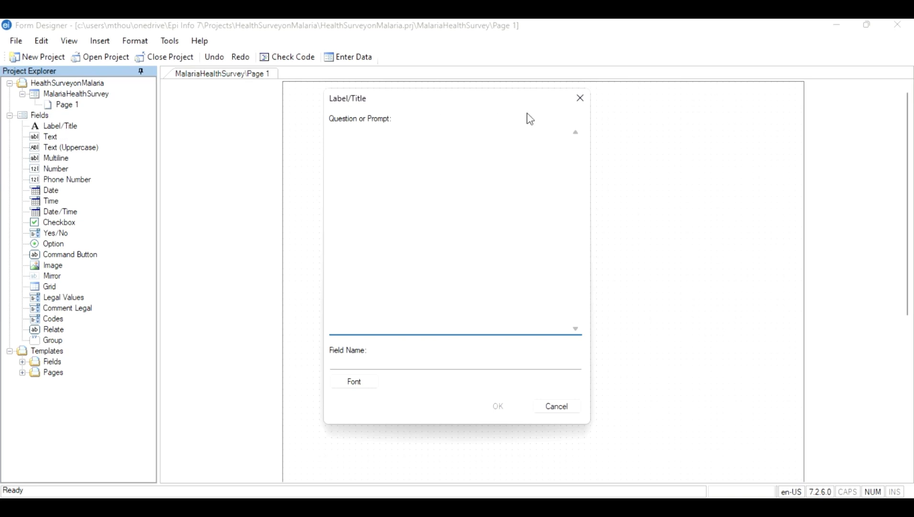
left_click(580, 97)
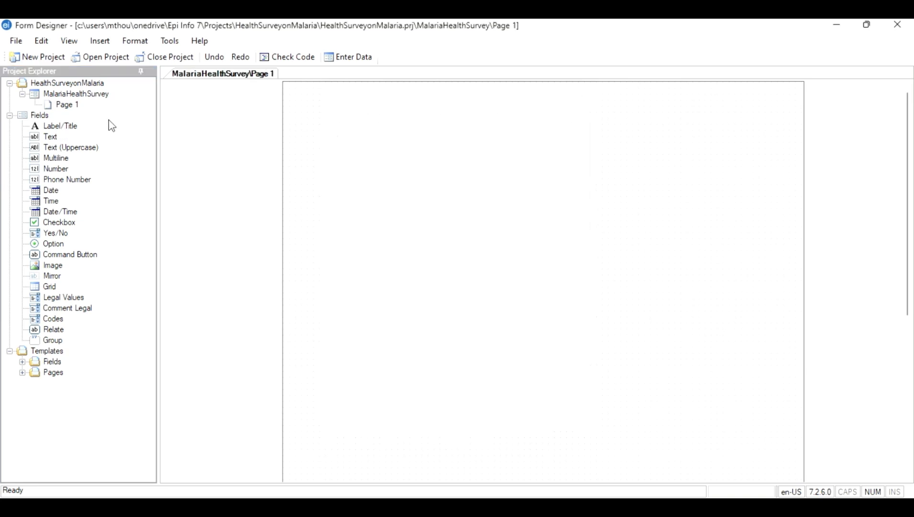
Step: Start a Label/Title field with the prompt "Health Survey on Malaria" and the field name HealthSurveyonMalaria
left_click(60, 127)
double_click(61, 128)
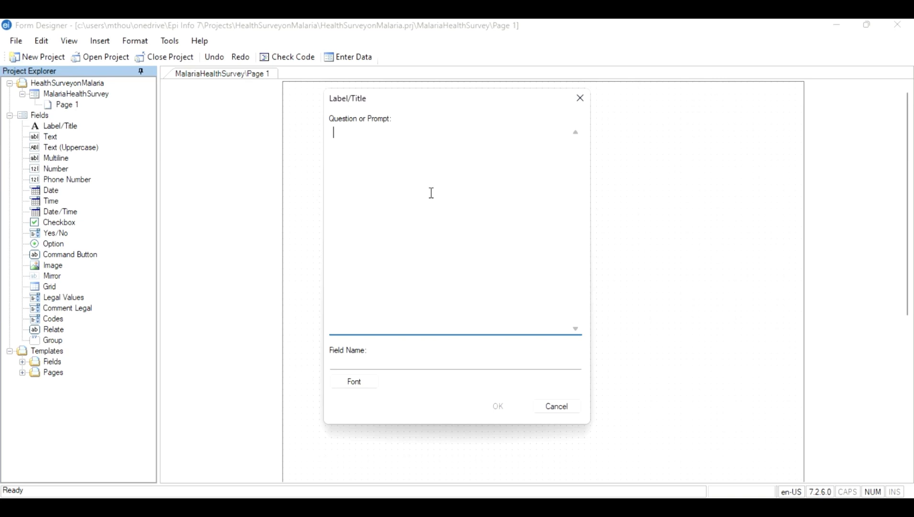
type("Health Surve")
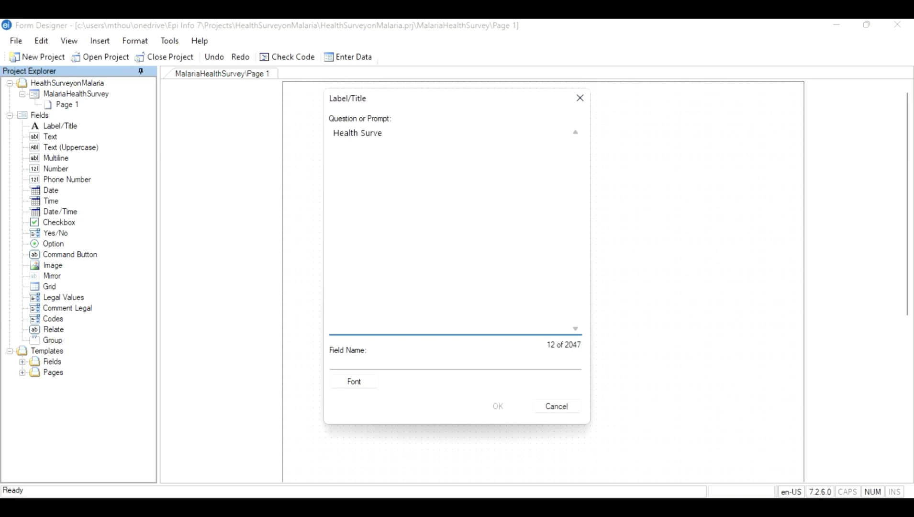
type("y on Malaria")
left_click(404, 364)
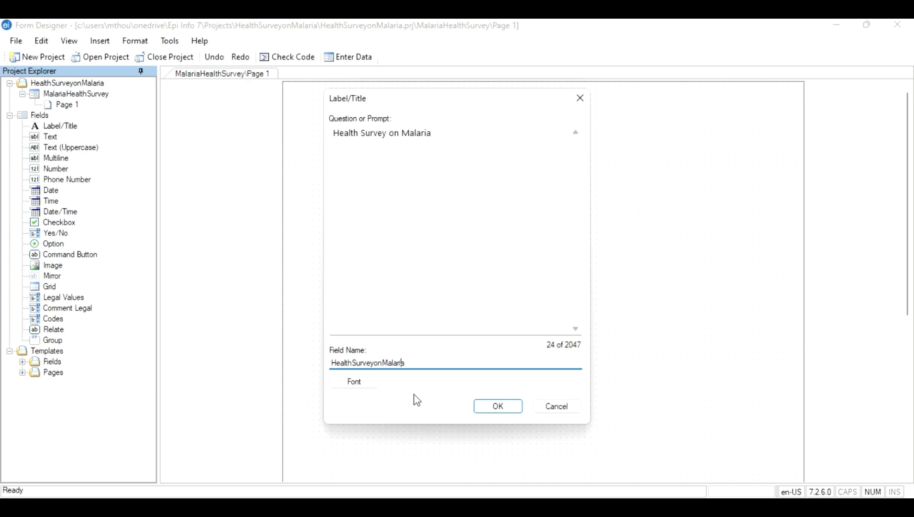
Step: Set the title's font to Segoe UI Bold, size 18
left_click(354, 381)
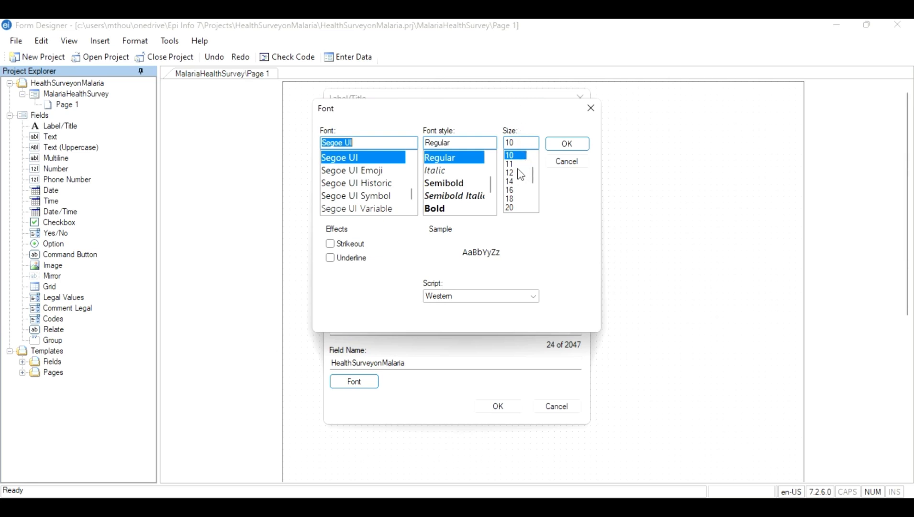
left_click(441, 209)
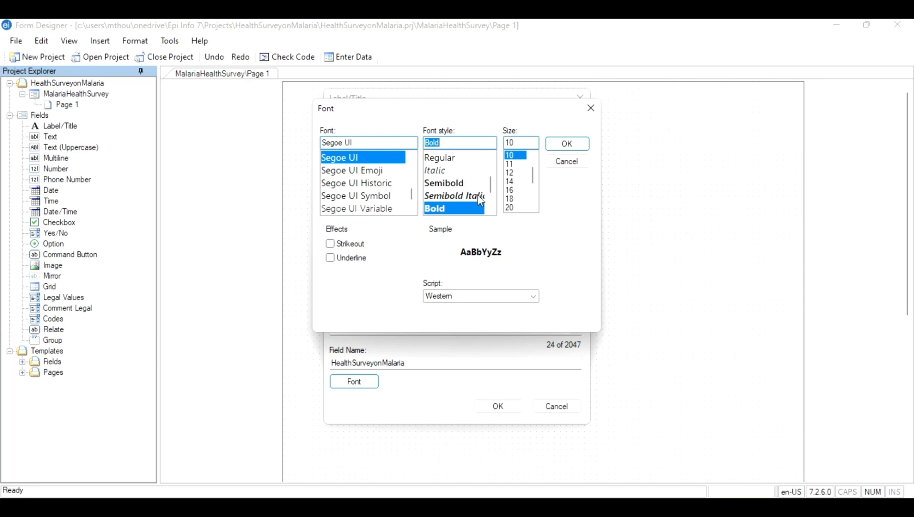
left_click(511, 199)
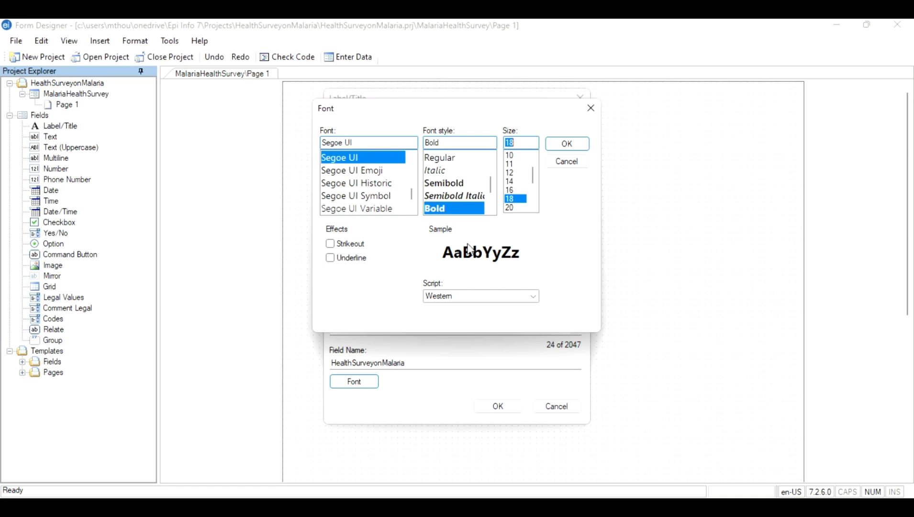
left_click(575, 144)
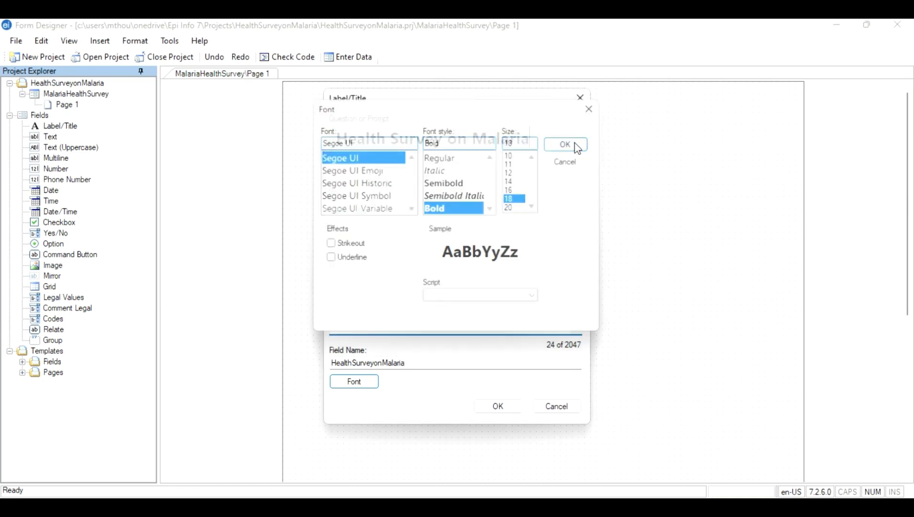
Step: Insert the title on Page 1 and move it to the centre near the page's upper edge
left_click(528, 262)
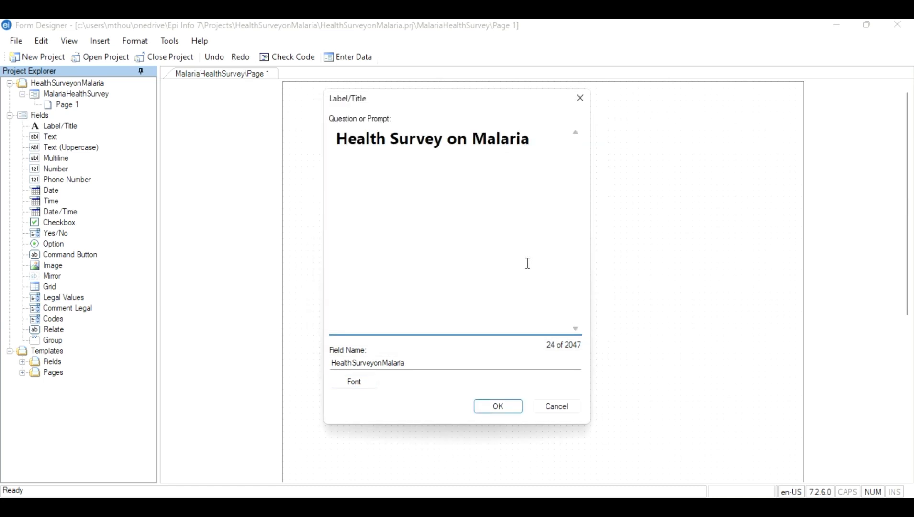
left_click(493, 415)
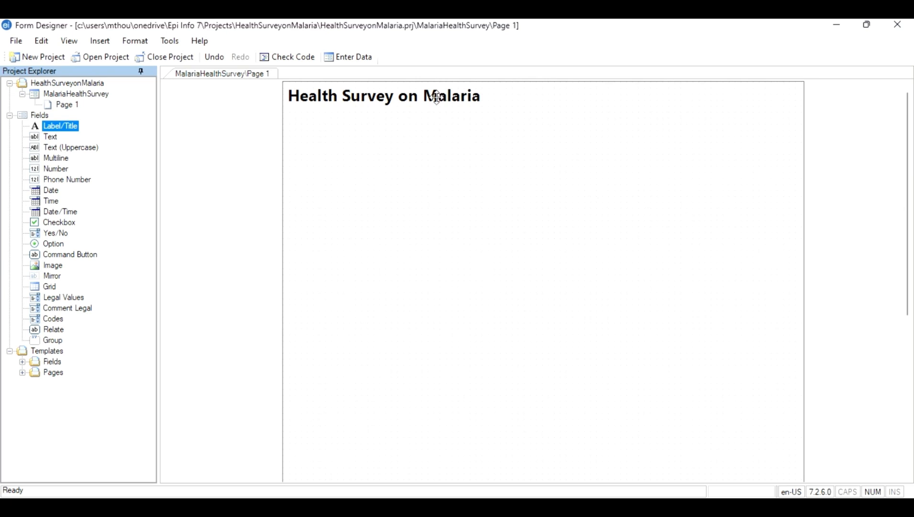
left_click_drag(436, 97, 561, 114)
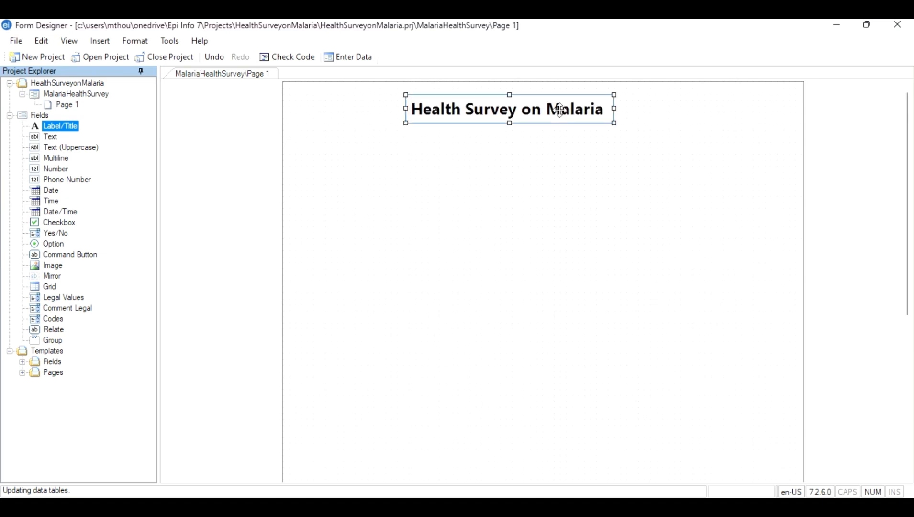
left_click(556, 172)
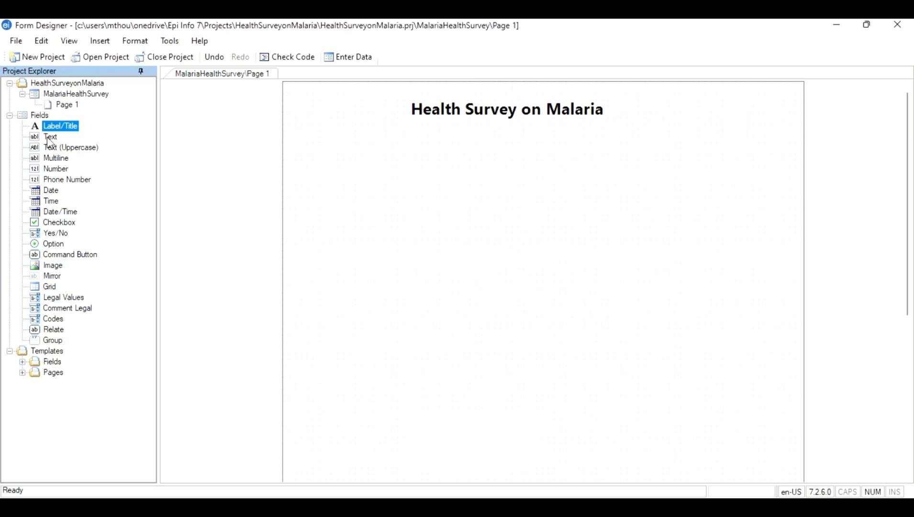
Step: Start a Text field below the title with the prompt "Participants Name" and the field name ParticipantsName
left_click_drag(50, 139, 377, 172)
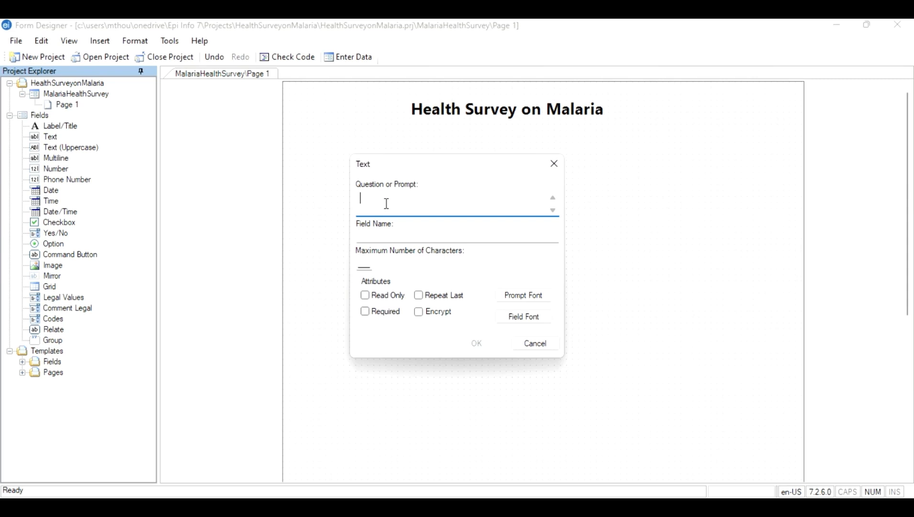
type("Participan")
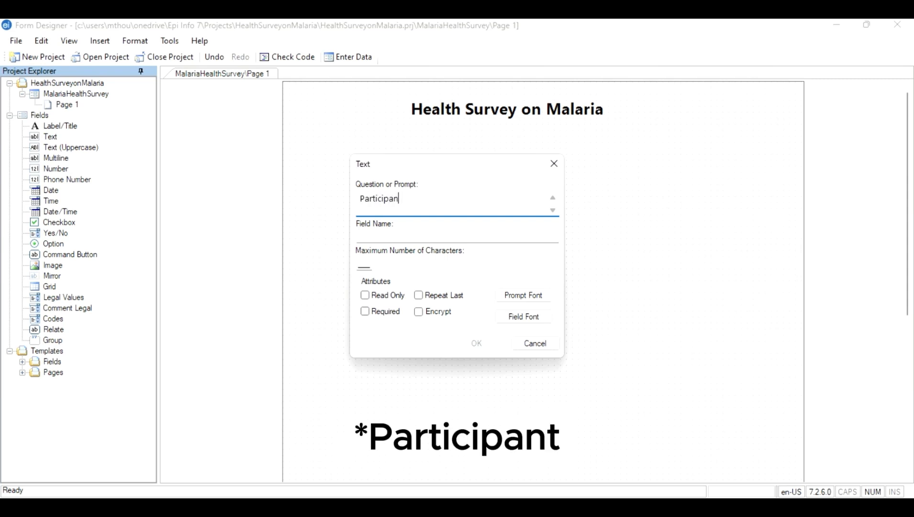
type("ts Name")
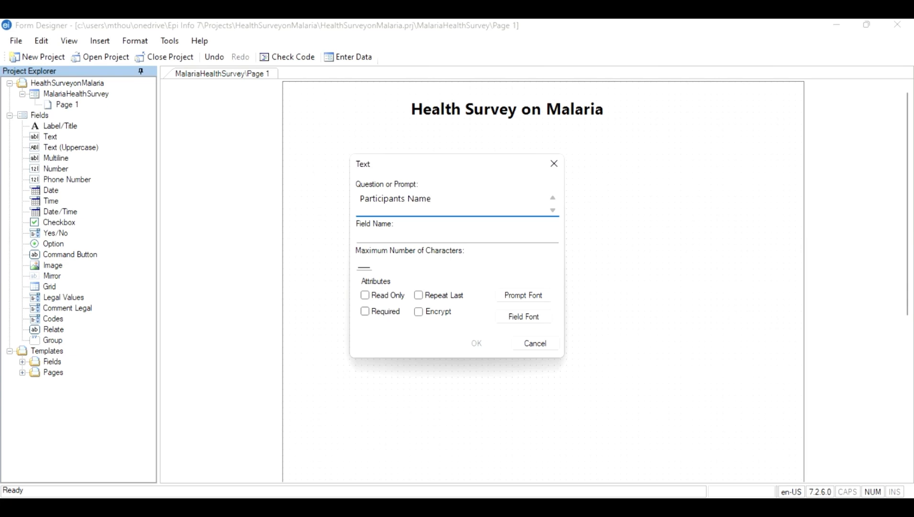
left_click(380, 233)
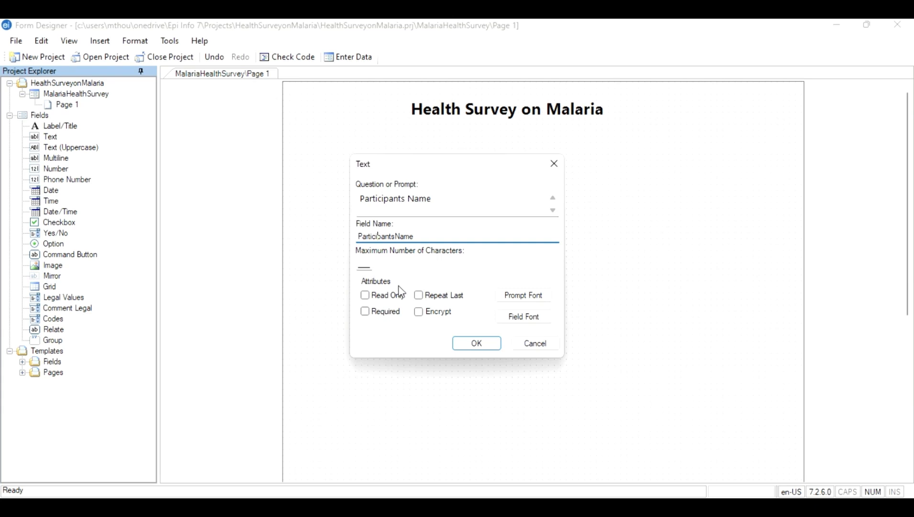
left_click(383, 46)
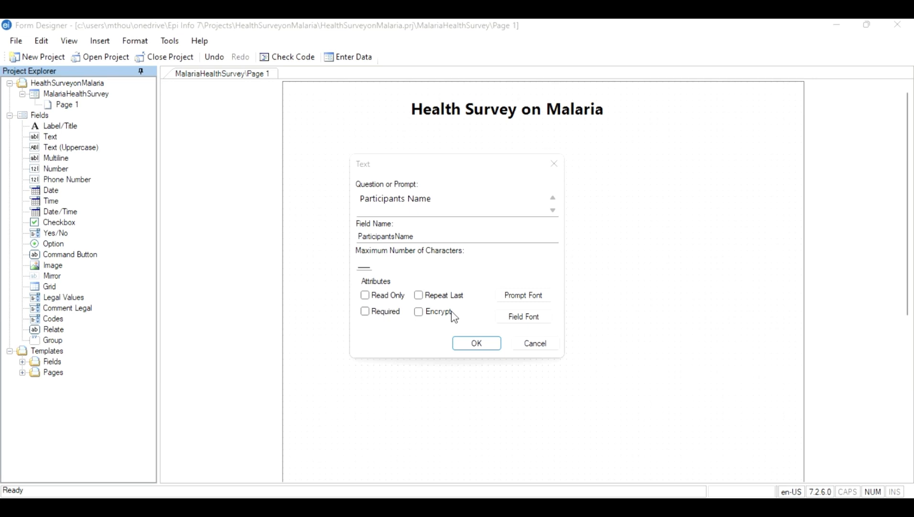
Step: Set the Participants Name prompt font to Segoe UI Semibold, size 11
left_click(525, 296)
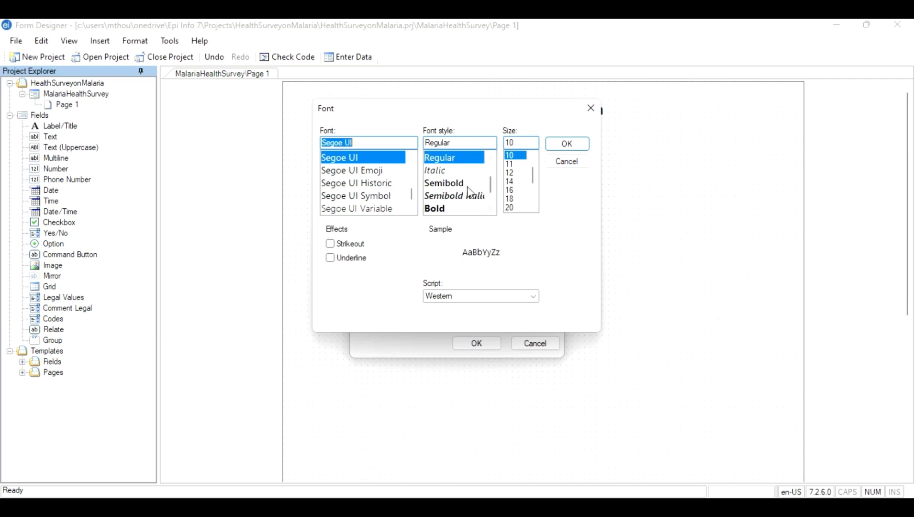
left_click(452, 184)
left_click(452, 182)
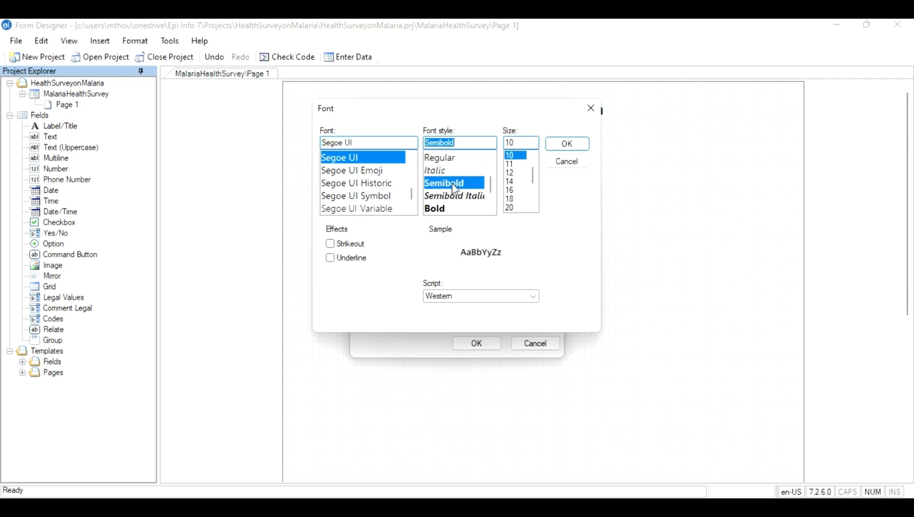
left_click(513, 164)
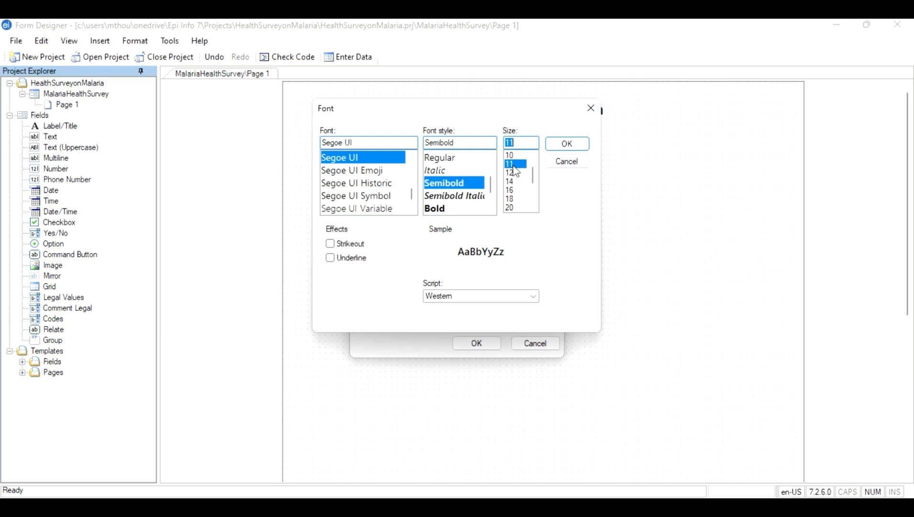
left_click(564, 145)
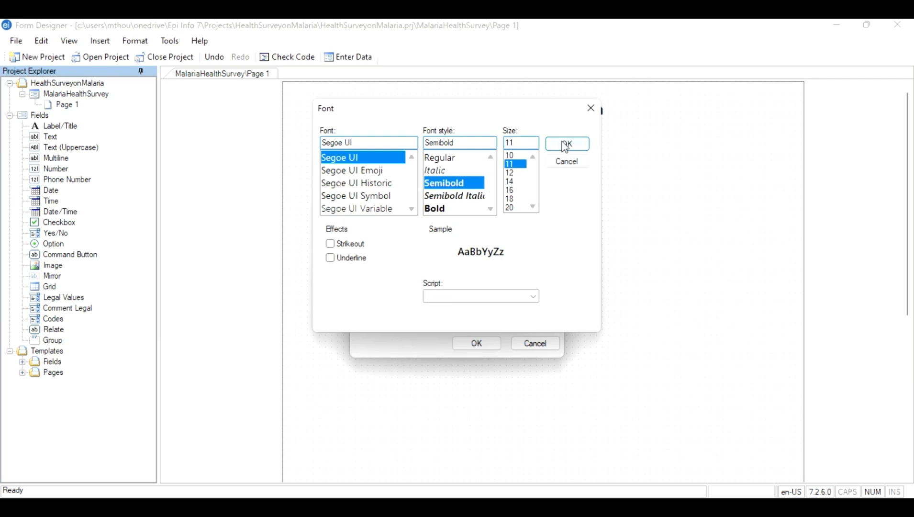
Step: Insert the Participants Name field and arrange its entry box beside the label below the title
left_click(472, 345)
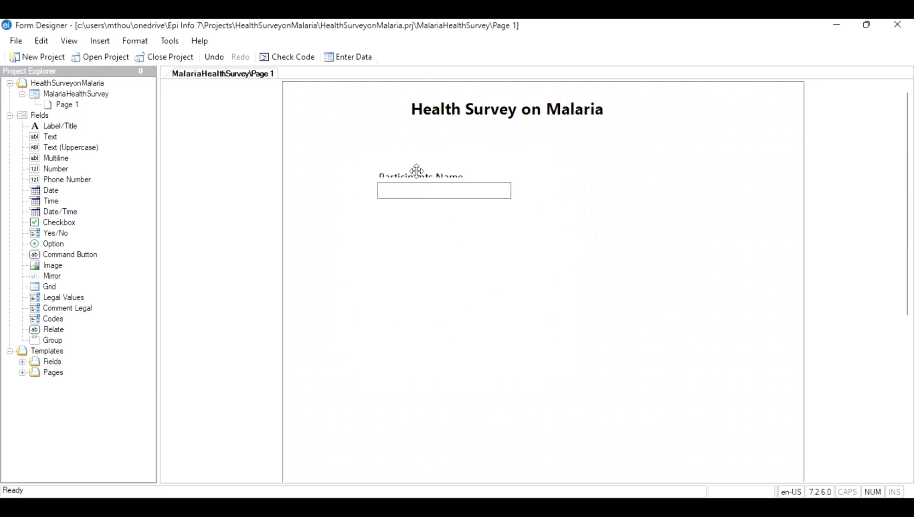
left_click(428, 180)
mouse_move(427, 180)
left_mouse_down()
mouse_move(333, 171)
mouse_move(383, 185)
mouse_move(529, 173)
left_mouse_up()
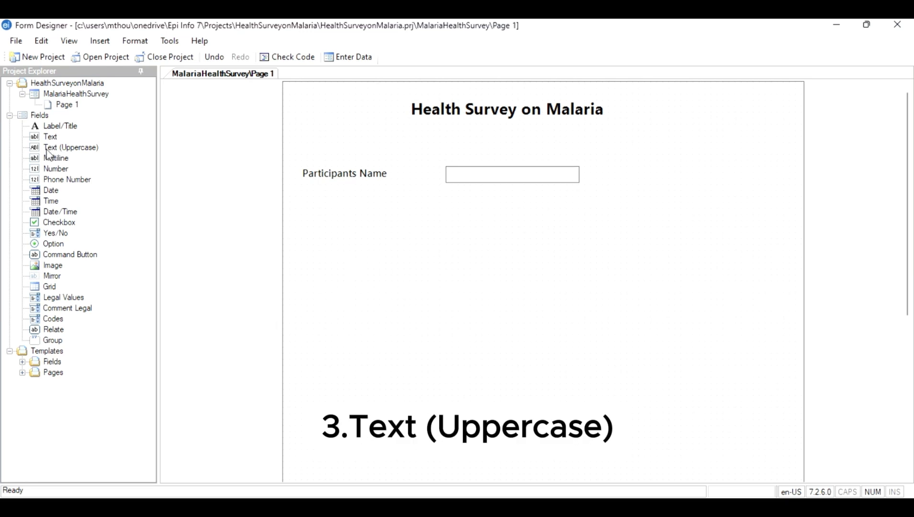
Step: Start a Text (Uppercase) field below Participants Name with the prompt "Participant Surname" and the field name ParticipantSurname
left_click_drag(48, 148, 344, 212)
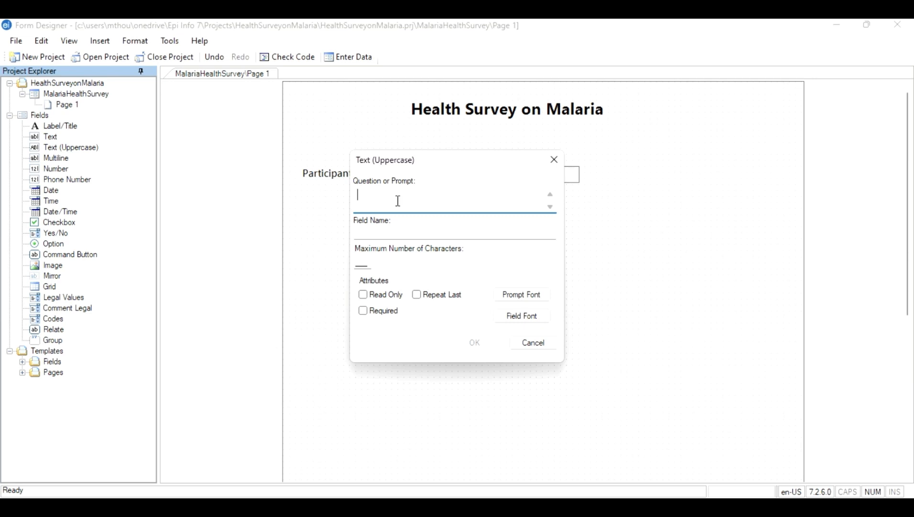
type("Participant Surname")
left_click(399, 233)
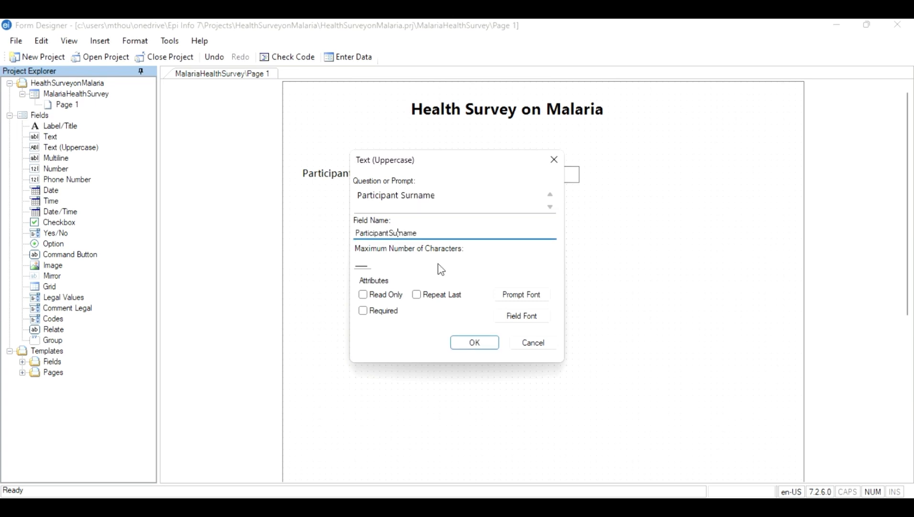
Step: Set the Participant Surname prompt font to Segoe UI Semibold, size 11
left_click(531, 298)
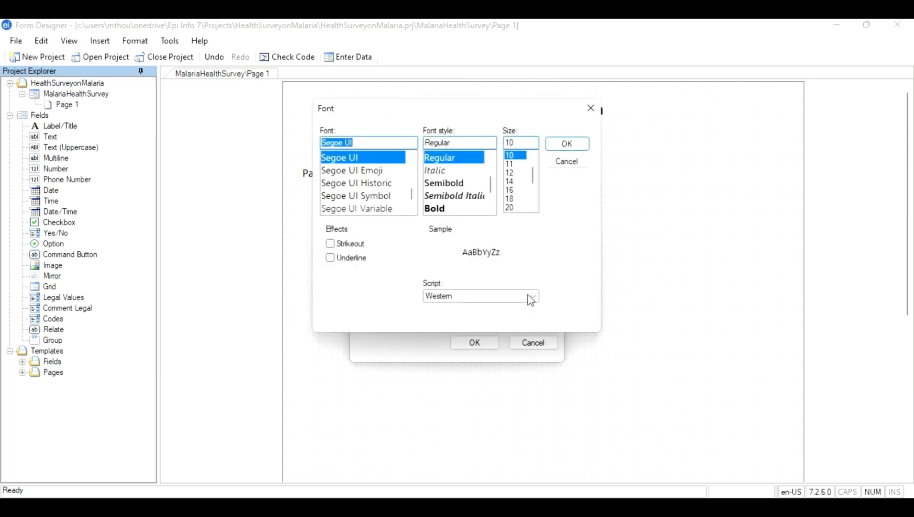
left_click(453, 185)
left_click(516, 163)
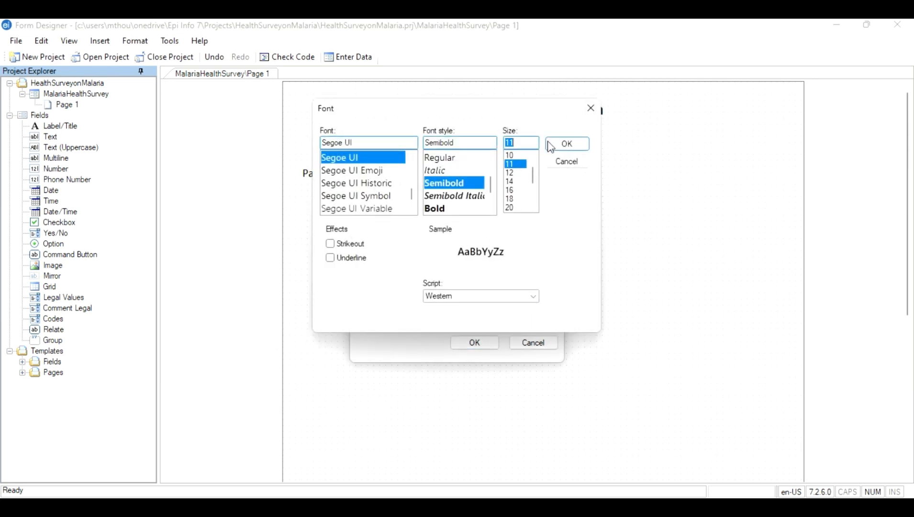
left_click(568, 144)
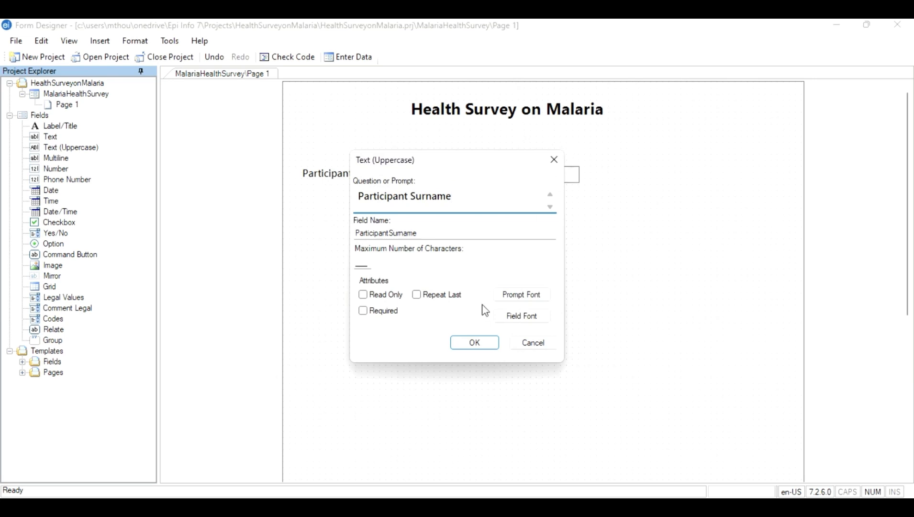
Step: Insert the Participant Surname field and align its label and entry box with those of Participants Name above
left_click(473, 343)
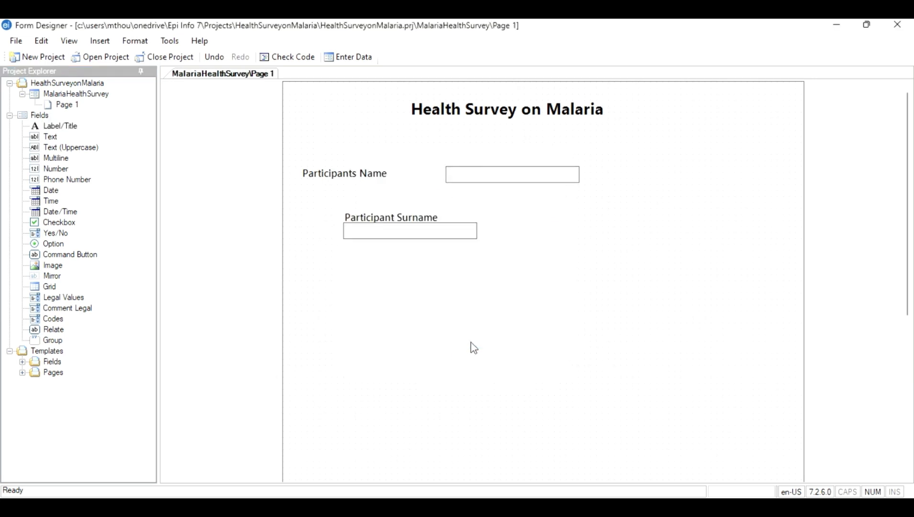
left_click_drag(410, 231, 532, 207)
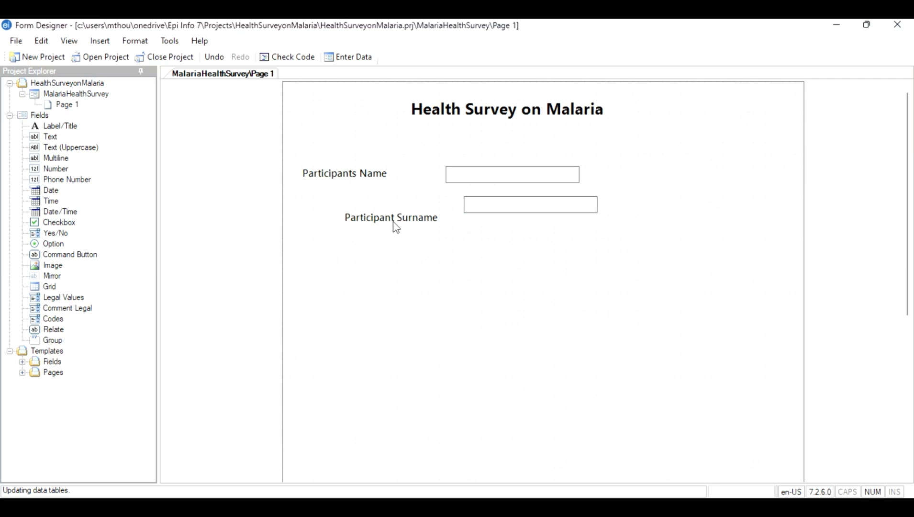
left_click_drag(390, 218, 354, 212)
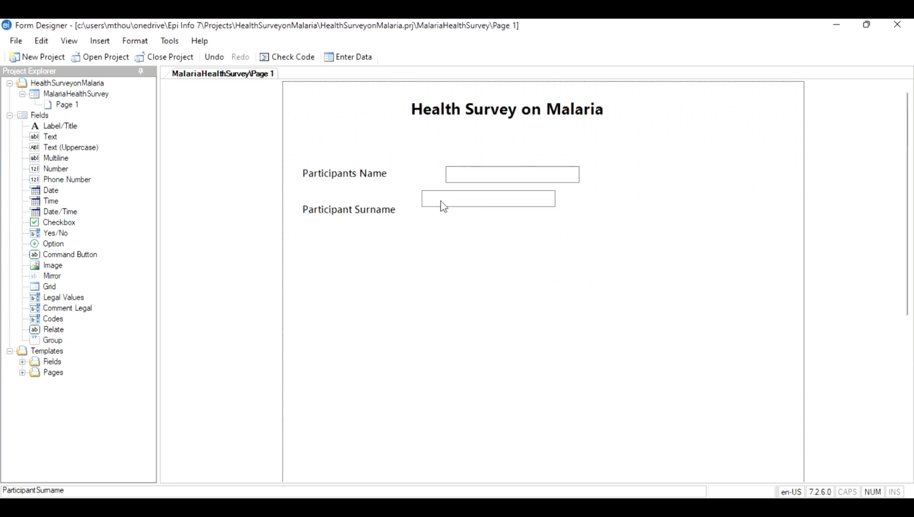
left_click_drag(440, 204, 469, 206)
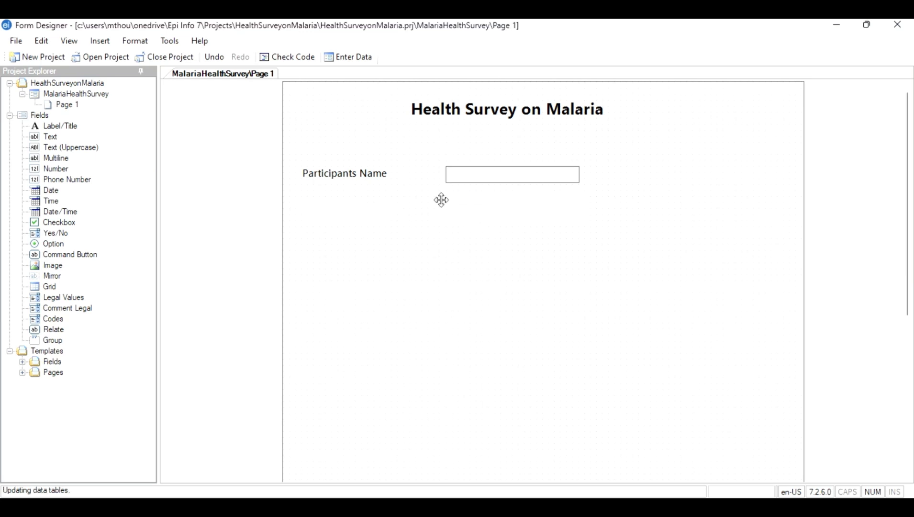
Step: Open the form for data entry, creating the data table MalariaHealthSurvey with starting ID 1
left_click(343, 57)
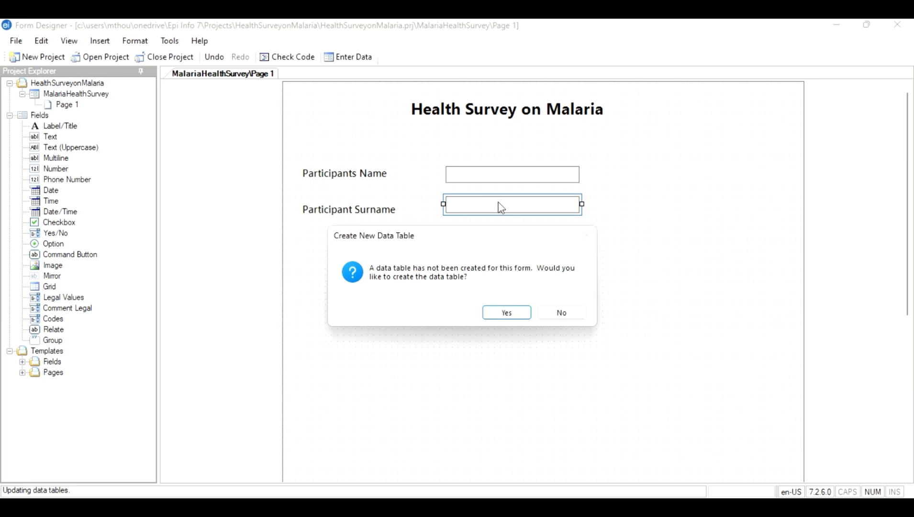
left_click(506, 313)
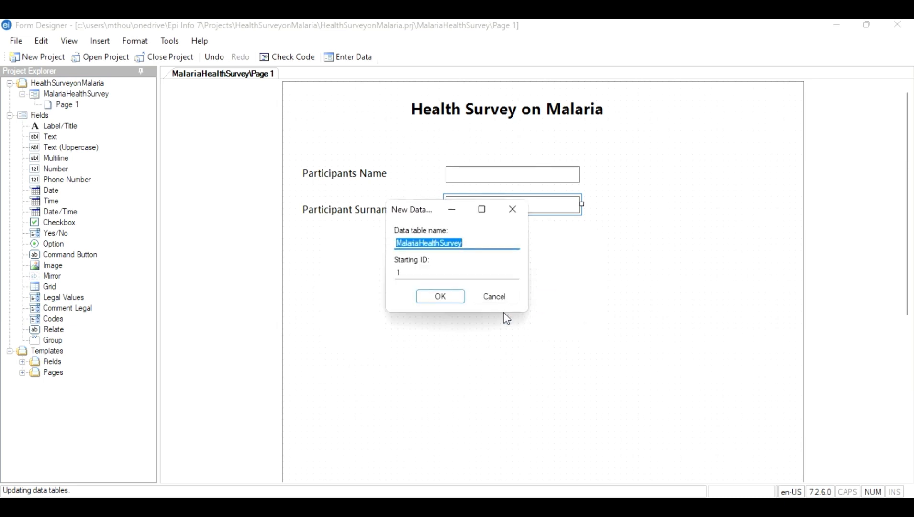
left_click(438, 295)
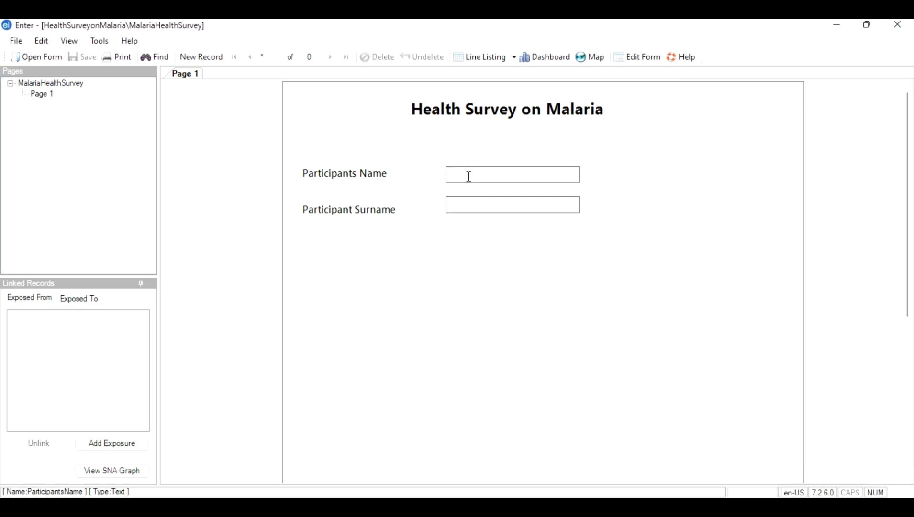
Step: Enter a sample first name and an uppercase surname in the record, and return to form editing without saving it
type("Jane")
left_click(469, 203)
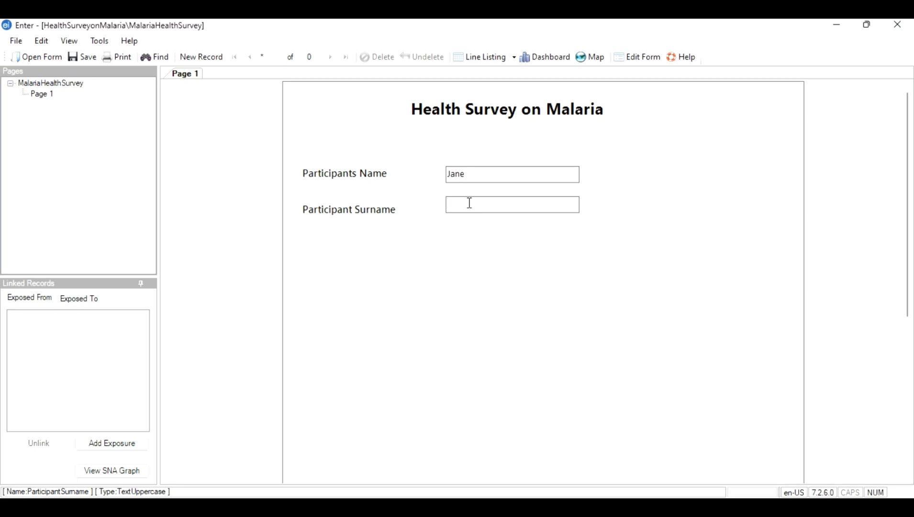
type("DOE")
left_click(643, 59)
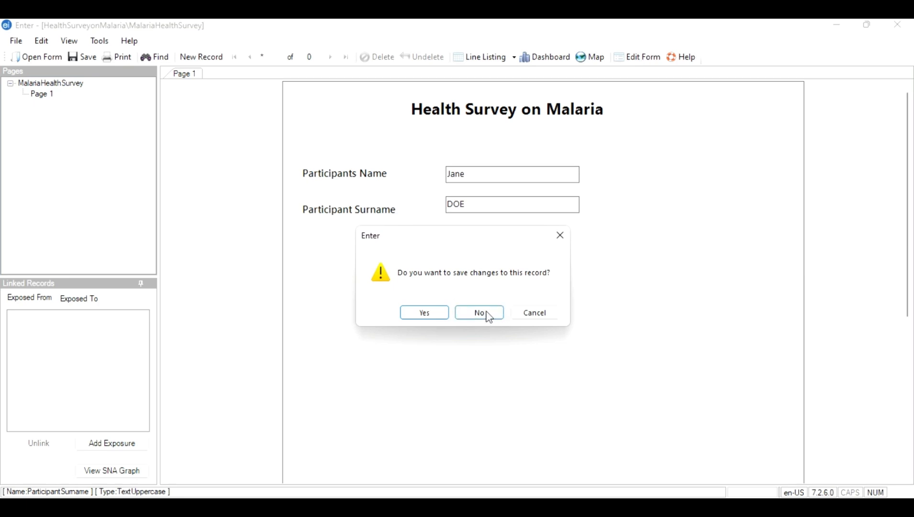
left_click(479, 313)
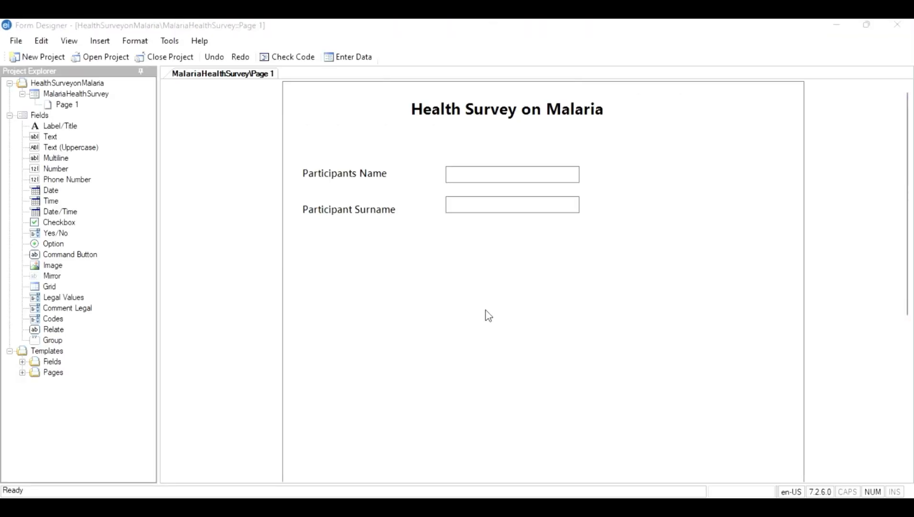
Step: Delete the Participant Surname and Participants Name fields from Page 1
left_click(360, 210)
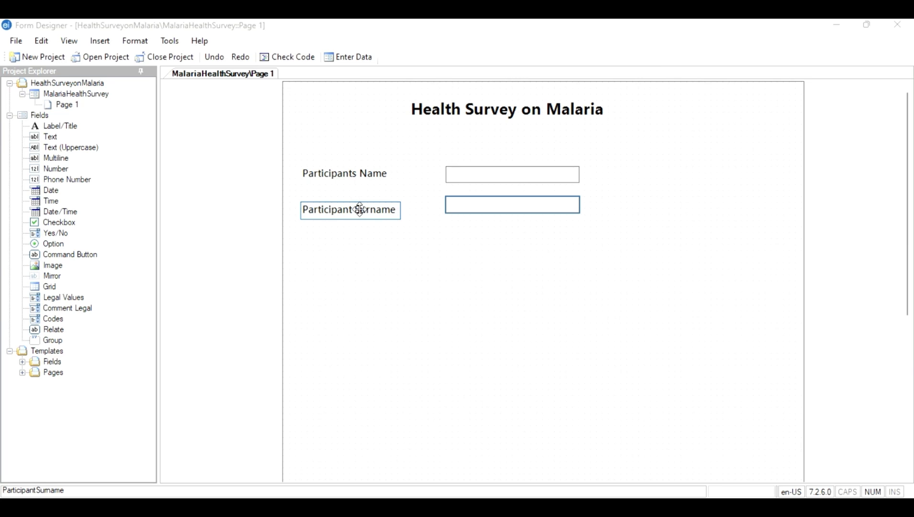
right_click(360, 209)
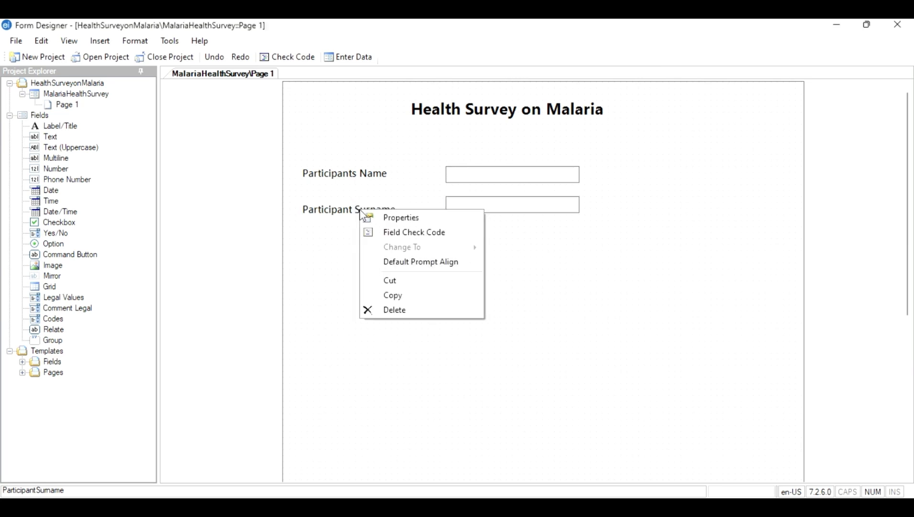
left_click(393, 310)
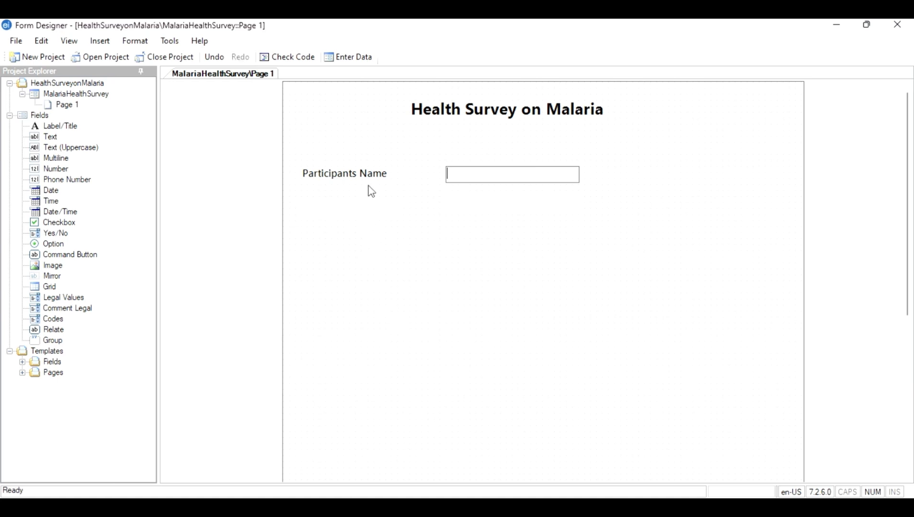
left_click(366, 172)
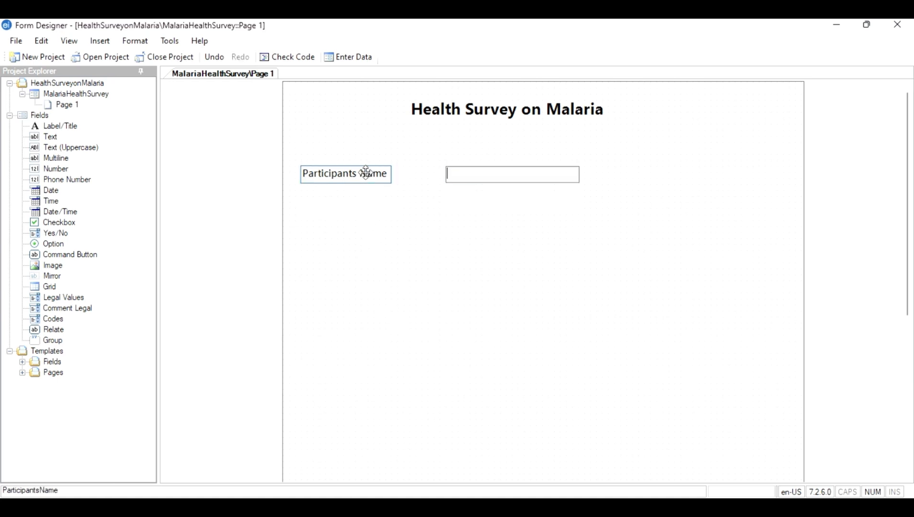
right_click(367, 173)
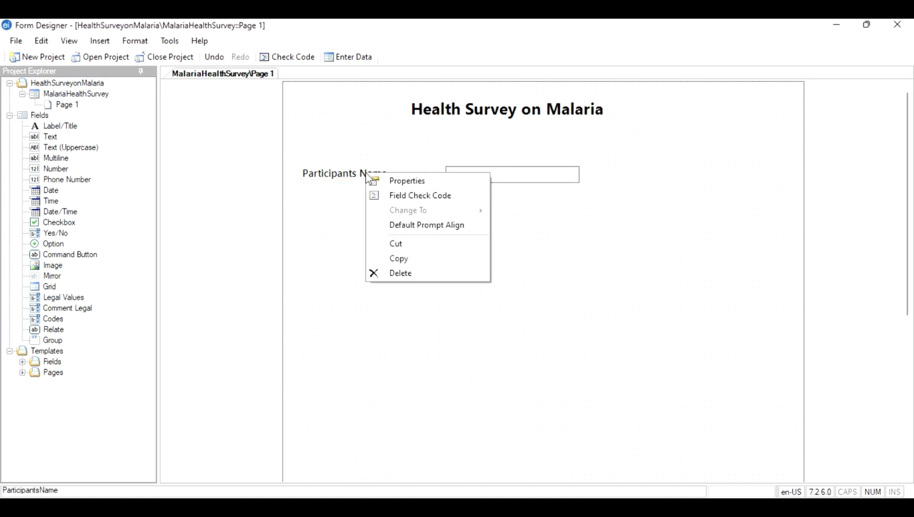
left_click(401, 273)
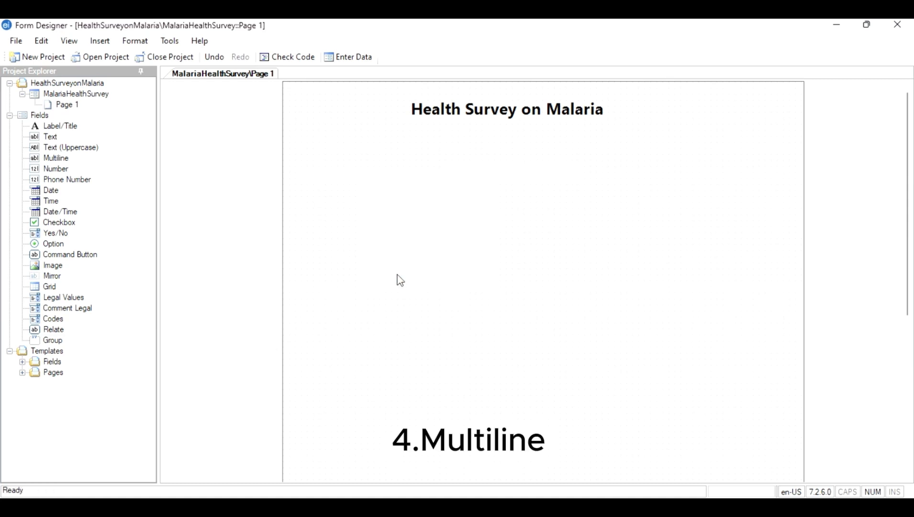
Step: Add a Multiline field to Page 1 with the prompt "What do you think are the best ways to prevent Malaria?" and its automatic field name
left_click(50, 161)
left_click_drag(48, 157, 366, 195)
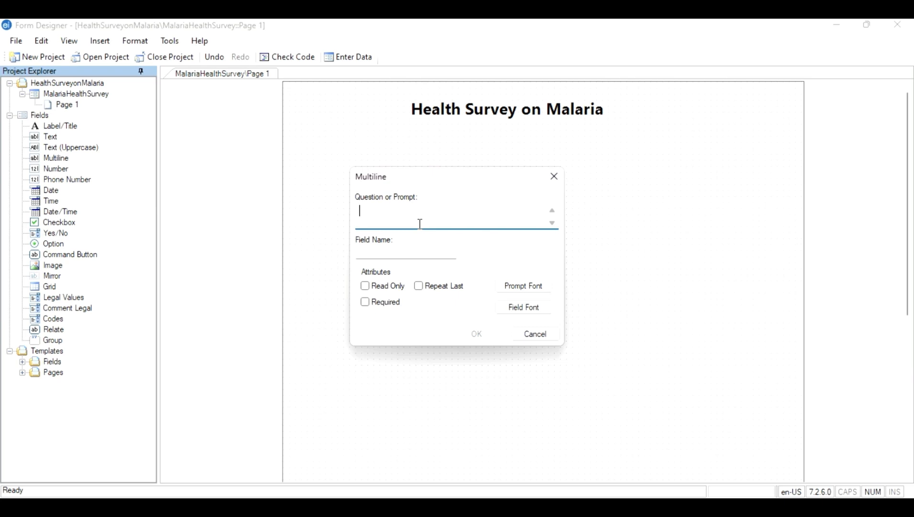
type("hat do")
key("BackSpace")
key("BackSpace")
key("BackSpace")
key("BackSpace")
key("BackSpace")
key("BackSpace")
key("BackSpace")
type("What do you thin")
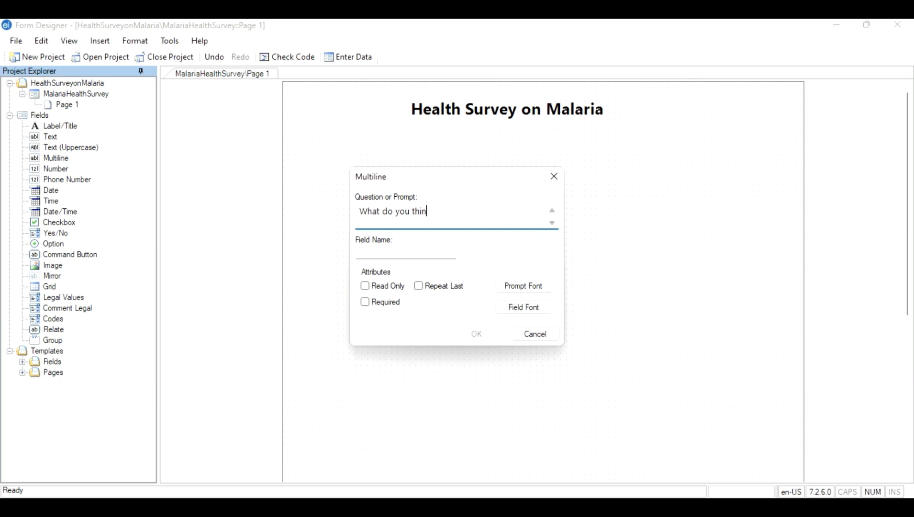
type("k are the best ways t")
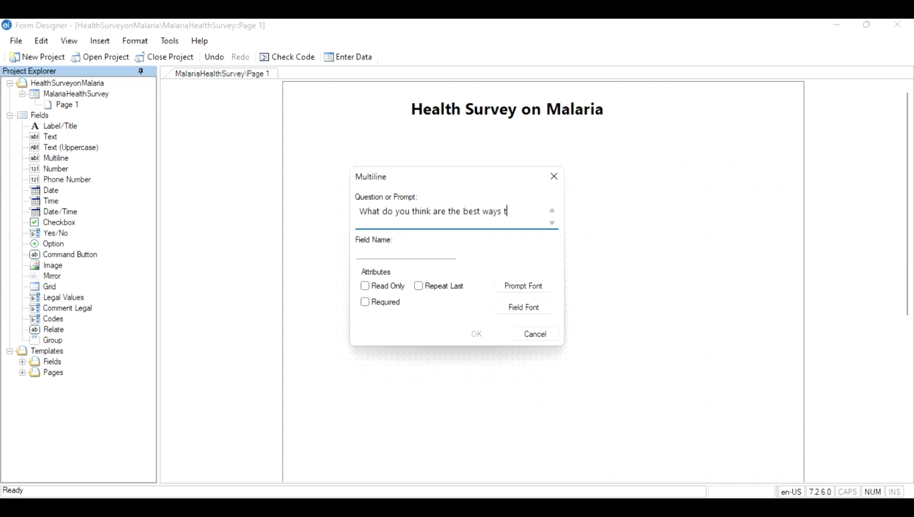
type("o prevent Malaria?")
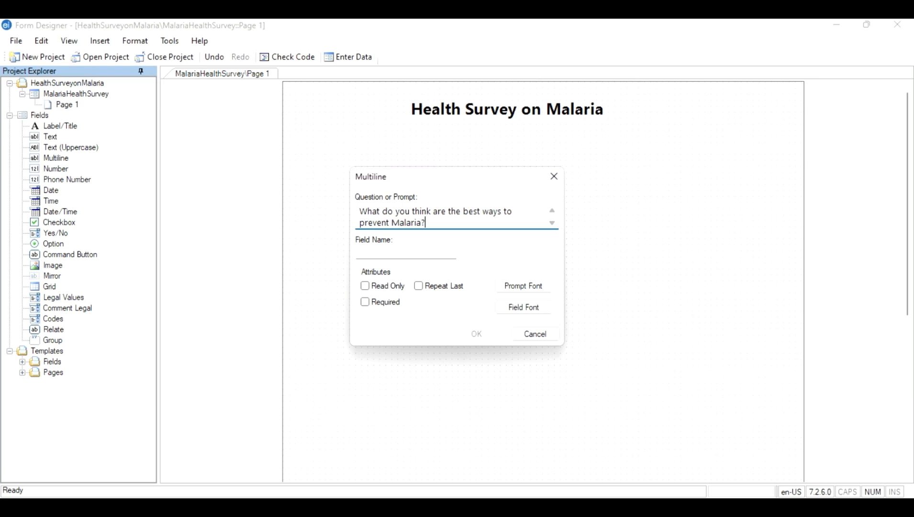
left_click(408, 248)
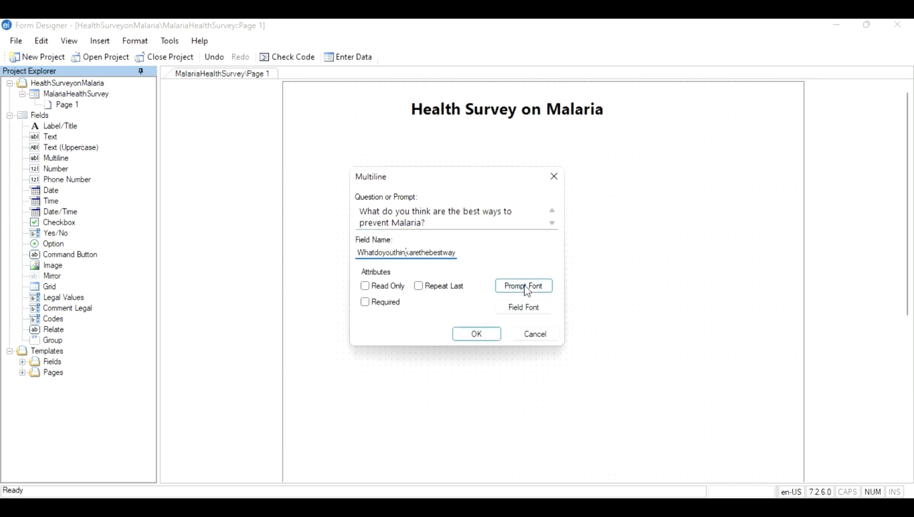
left_click(477, 335)
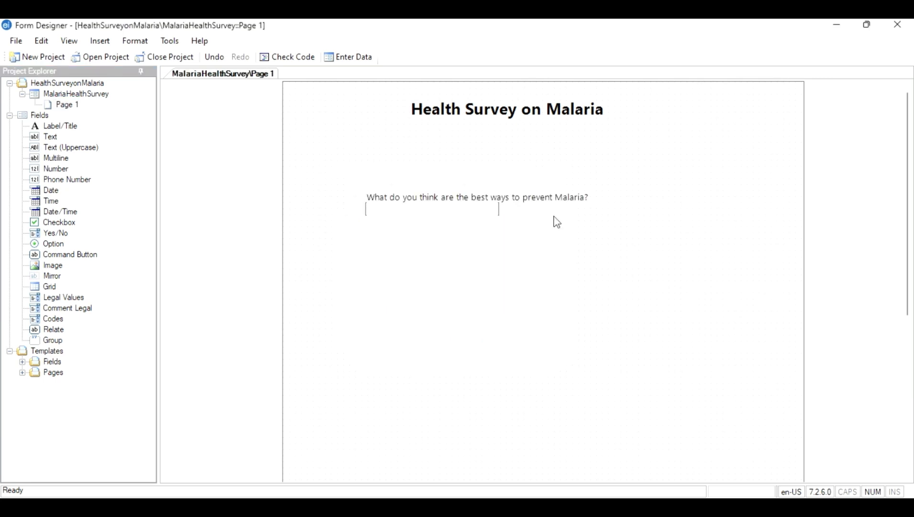
Step: Move the malaria prevention question toward the page's left margin and place its entry box beside the prompt
left_click(546, 200)
left_click_drag(546, 200, 484, 177)
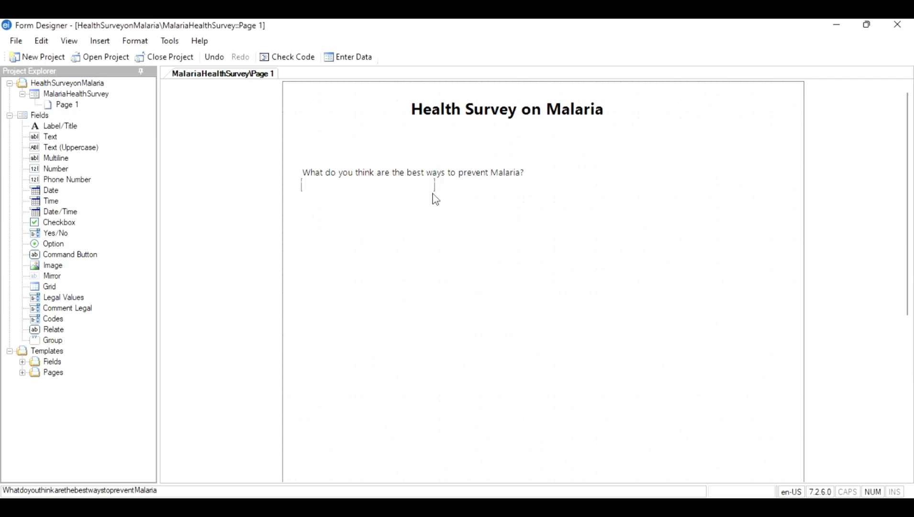
mouse_move(432, 188)
left_mouse_down()
mouse_move(644, 186)
mouse_move(687, 174)
left_mouse_up()
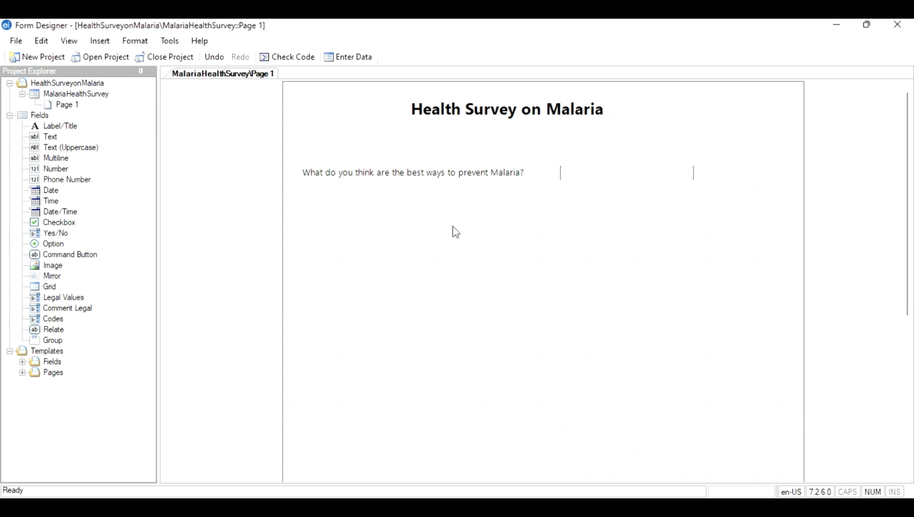
Step: Define a Number field below the question with the prompt "Participant Age", field name ParticipantAge and pattern ###
left_click(55, 171)
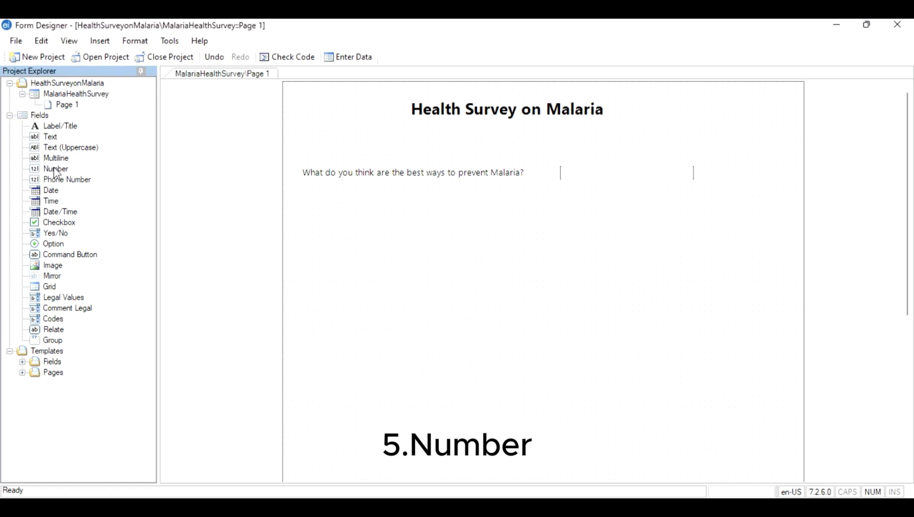
left_click_drag(56, 170, 401, 233)
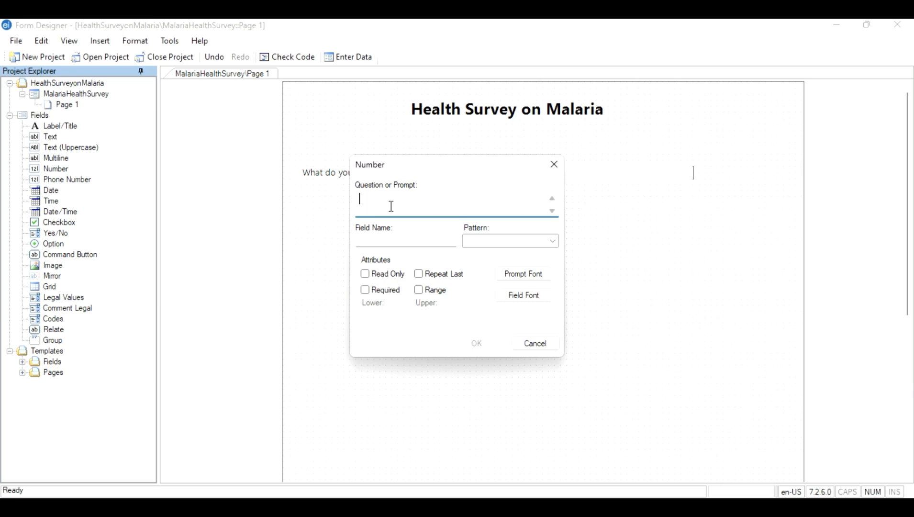
type("Participant Age")
left_click(439, 241)
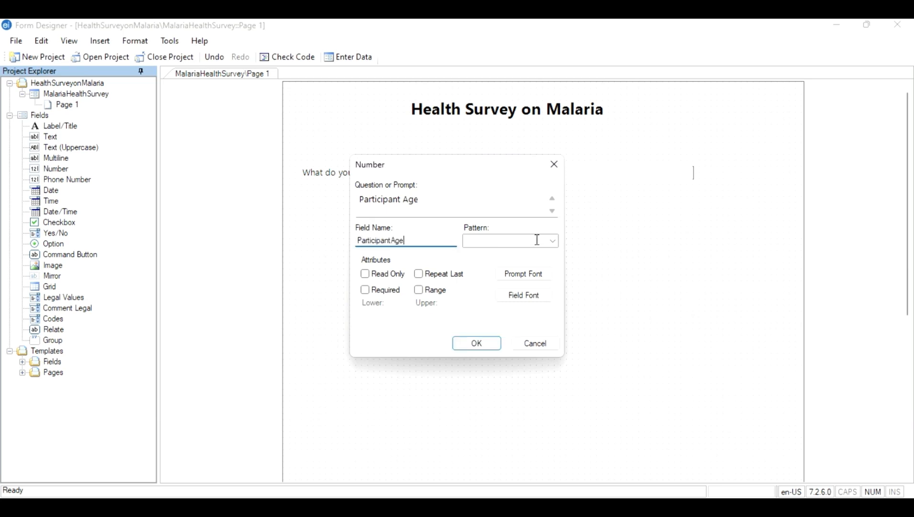
left_click(553, 241)
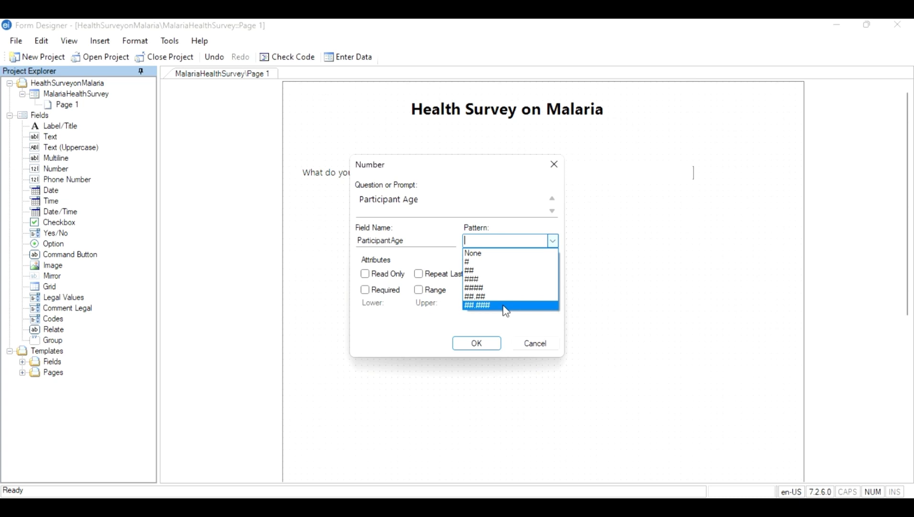
left_click(504, 280)
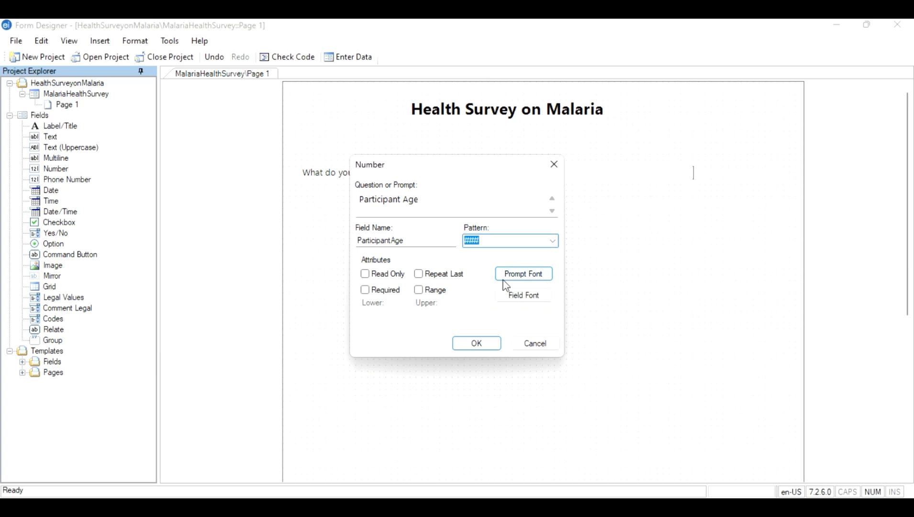
Step: Try a value range with a lower limit of 1 and an upper limit on the Participant Age field, and disable the range
left_click(419, 291)
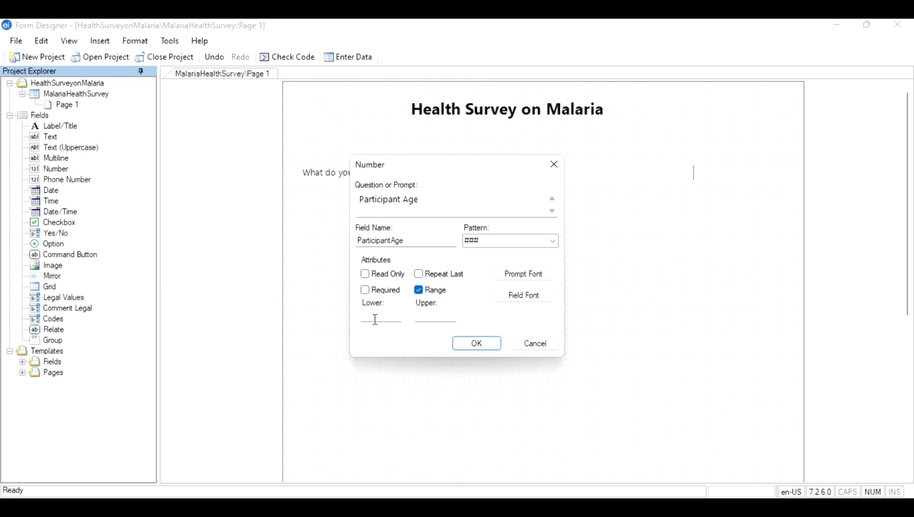
left_click(376, 319)
type("1")
left_click(437, 319)
type("100")
key("BackSpace")
key("BackSpace")
type("90")
left_click(419, 290)
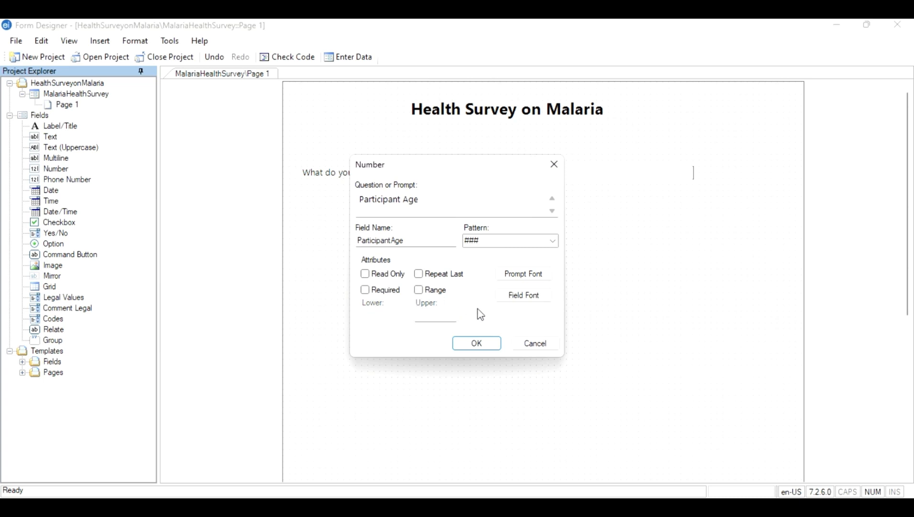
Step: Insert the Participant Age field and align its label and entry box with those of the malaria prevention question above
left_click(476, 344)
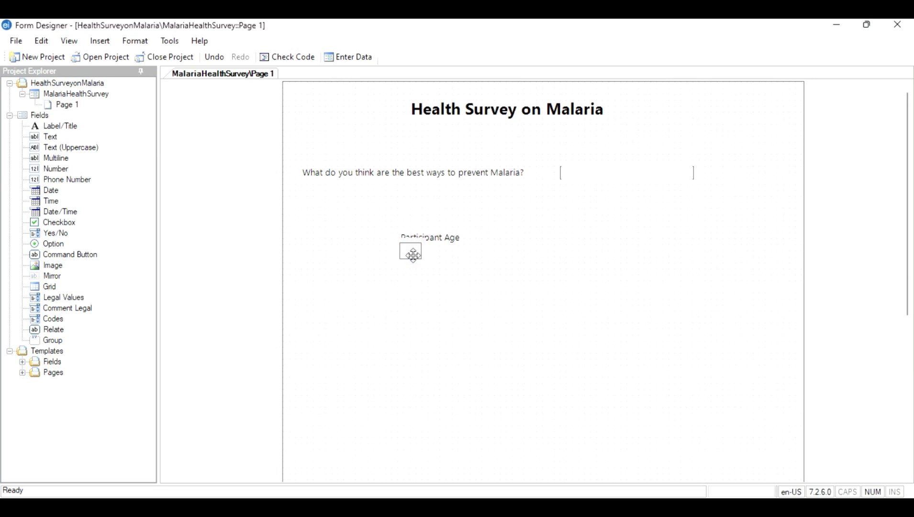
left_click_drag(410, 251, 500, 239)
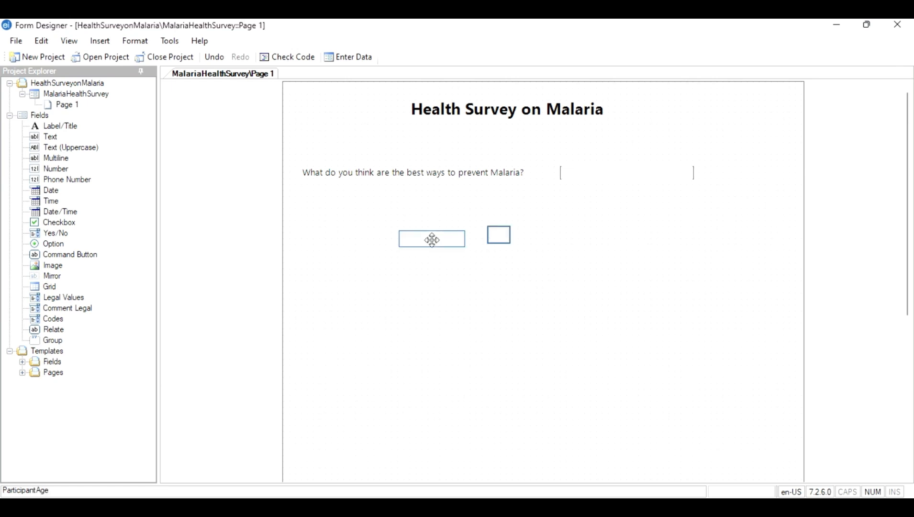
left_click_drag(427, 238, 333, 201)
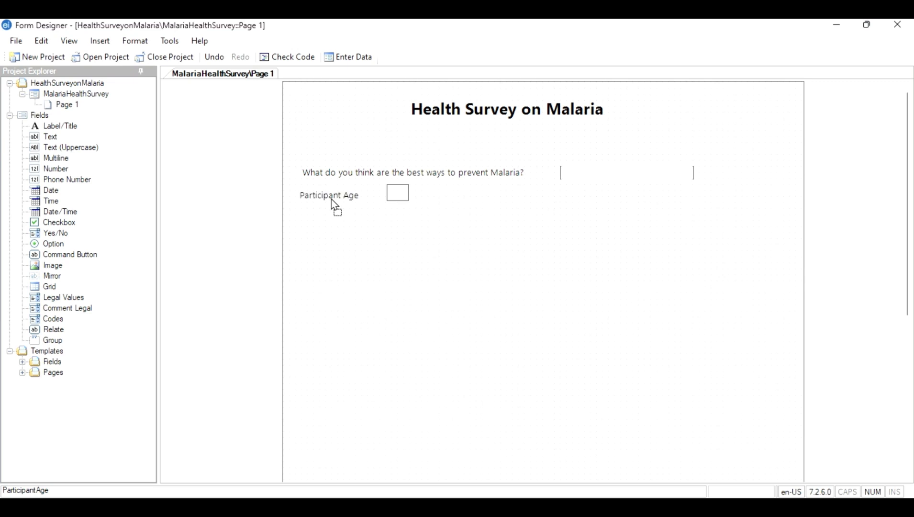
left_click_drag(404, 195, 403, 196)
left_click_drag(568, 197, 568, 197)
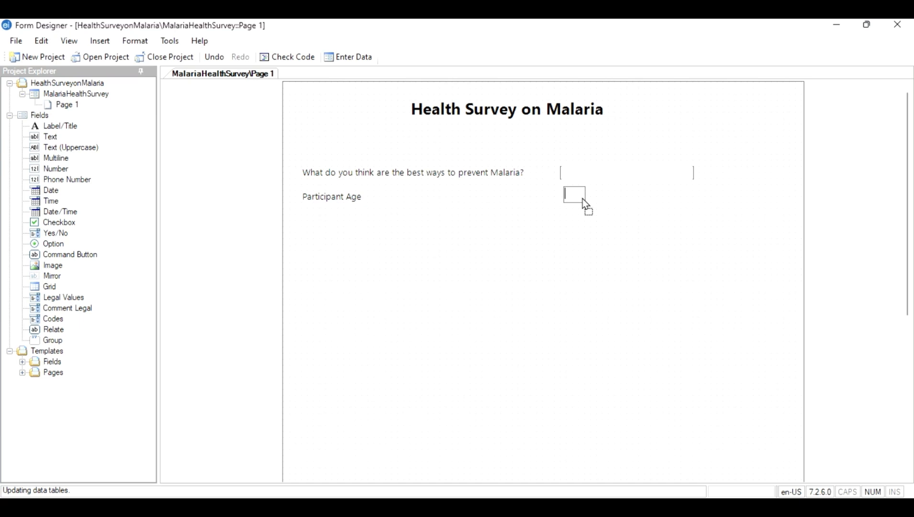
left_click_drag(579, 199, 577, 198)
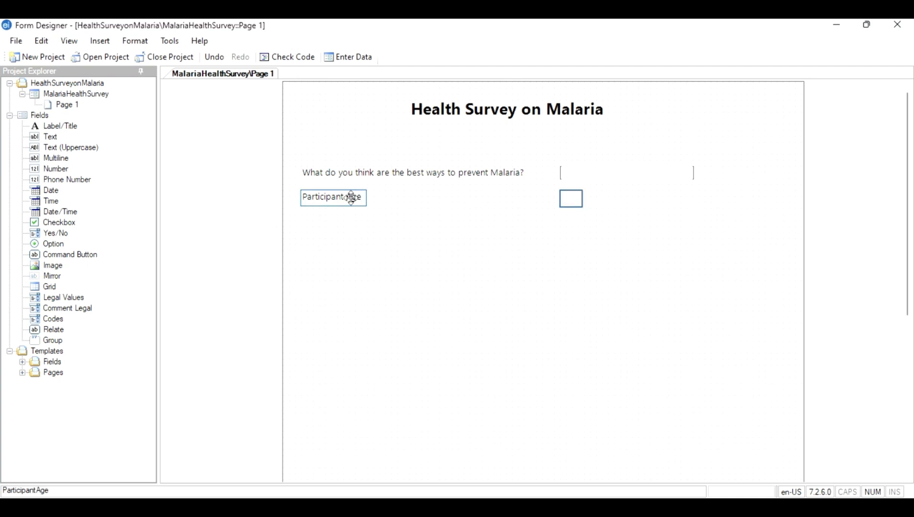
Step: Delete the Participant Age field and the malaria prevention question from Page 1
right_click(351, 196)
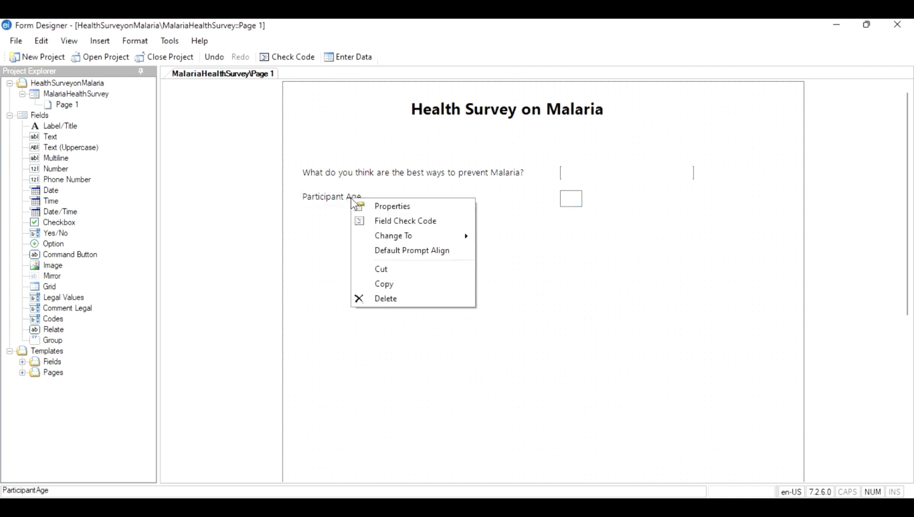
left_click(381, 301)
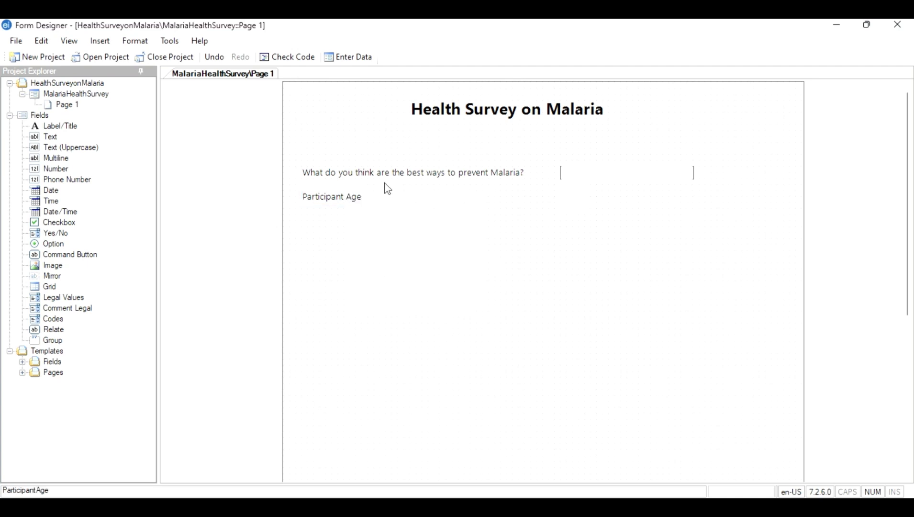
left_click(385, 173)
right_click(385, 174)
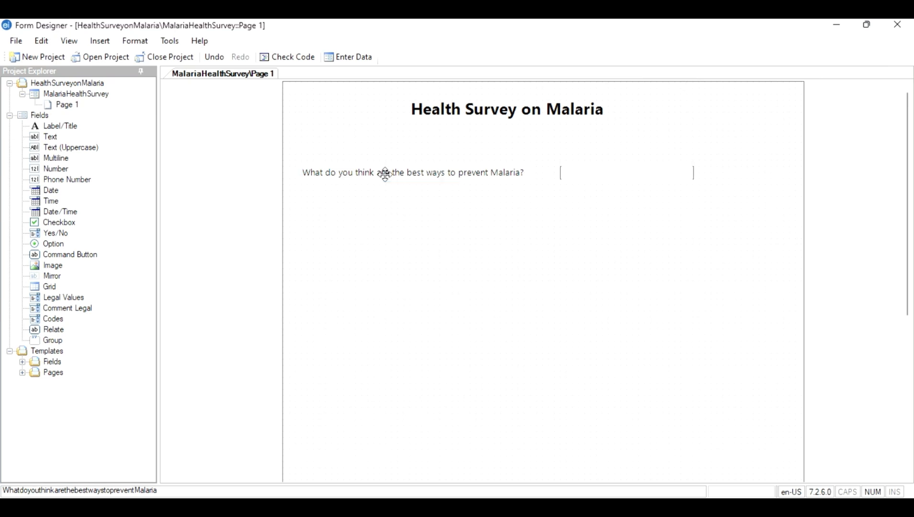
left_click(386, 175)
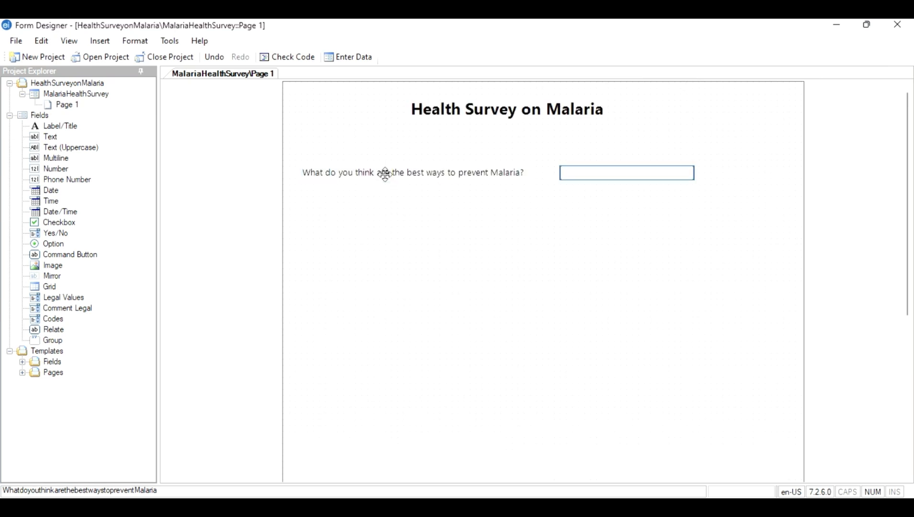
right_click(385, 174)
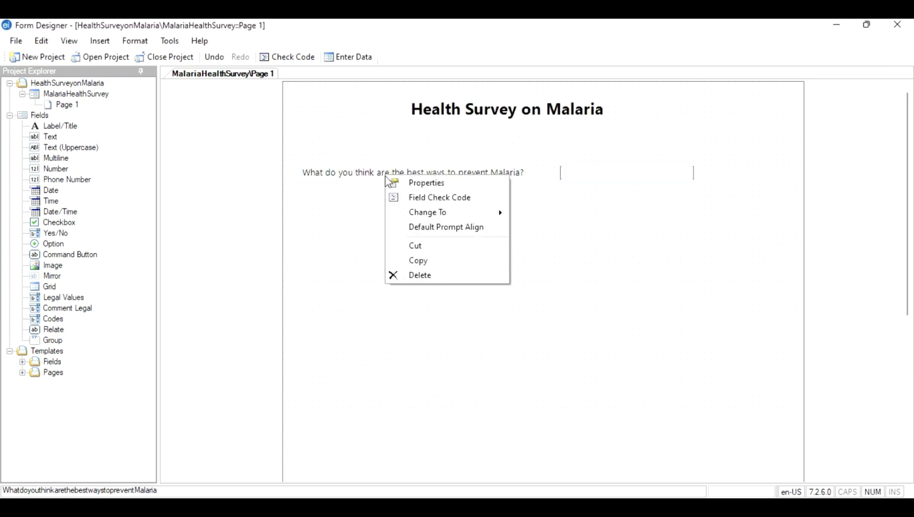
left_click(411, 280)
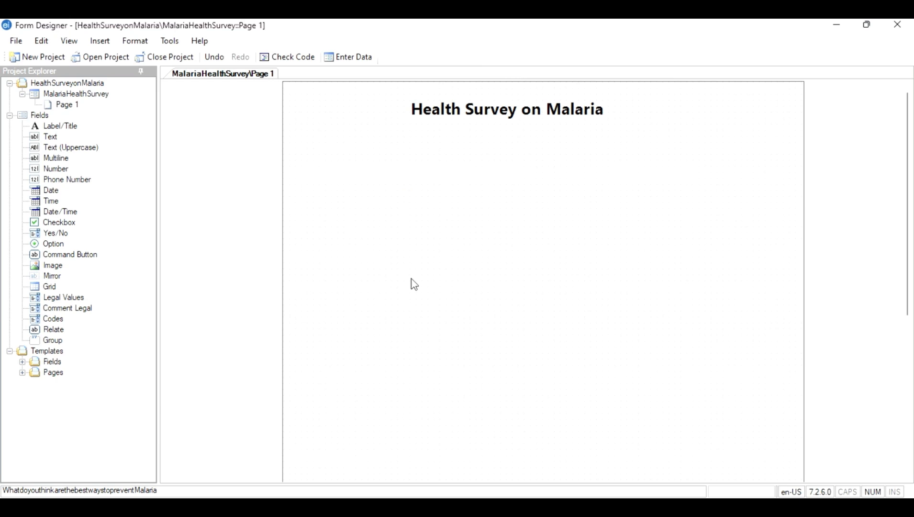
Step: Add a Phone Number field with the prompt "Participant Cellphone number", field name ParticipantCellphonenumber and pattern ###-###-####
left_click(74, 185)
left_click_drag(74, 185, 319, 187)
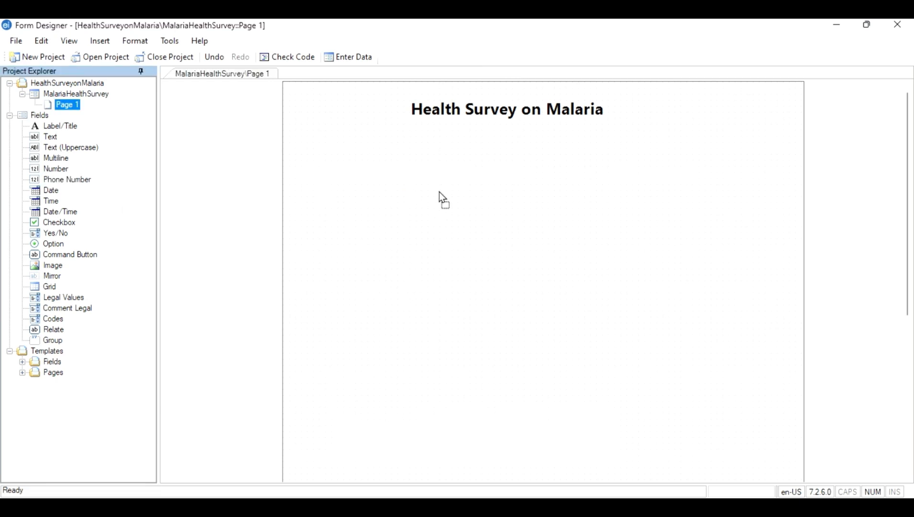
left_click_drag(439, 192, 439, 192)
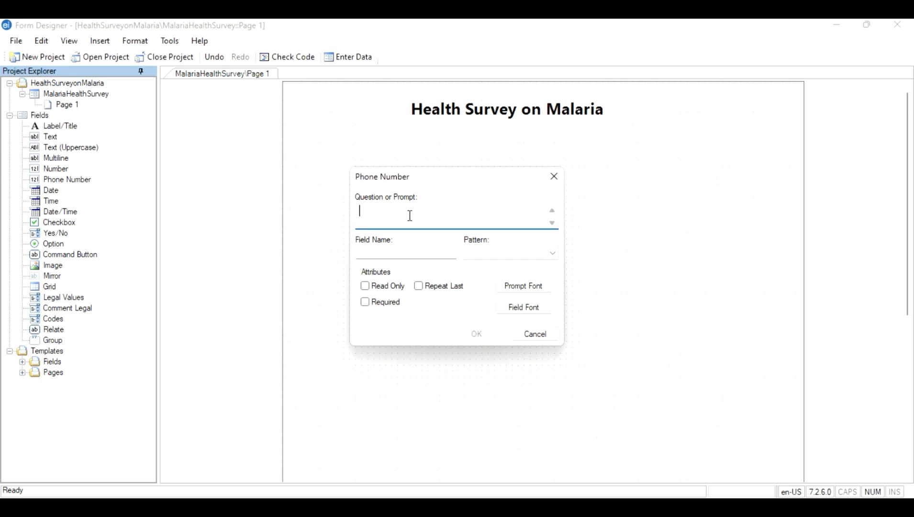
type("Participant Cellphone number")
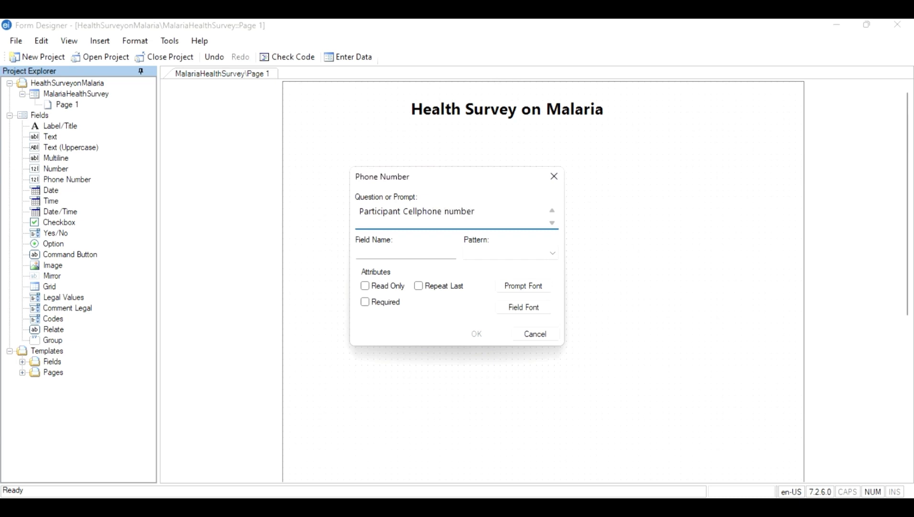
left_click(429, 252)
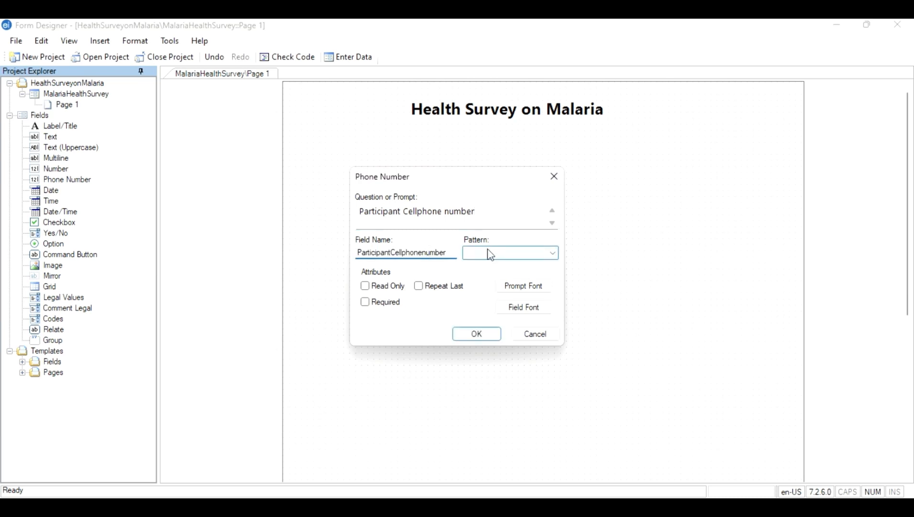
left_click(555, 254)
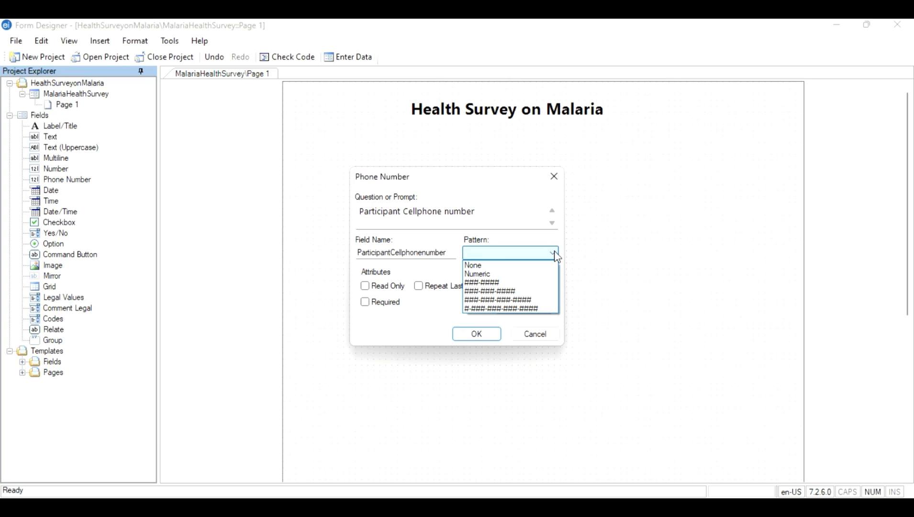
left_click(526, 291)
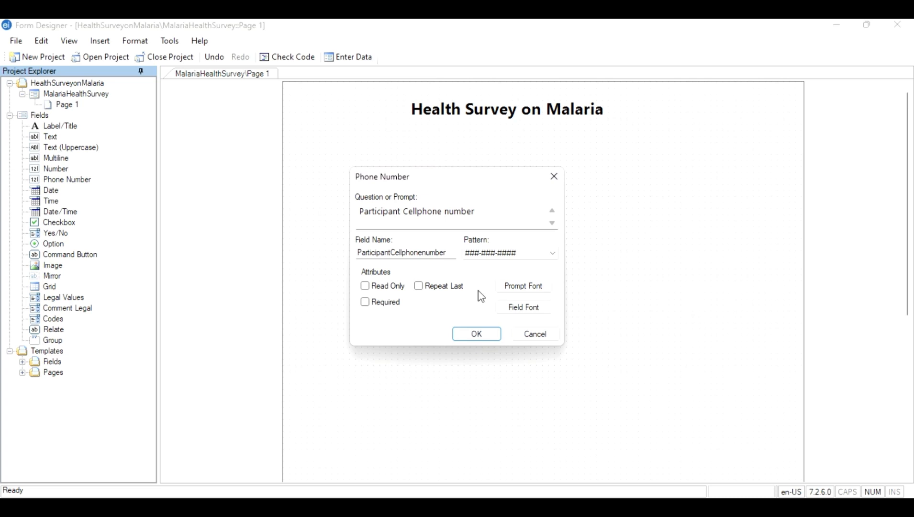
left_click(475, 334)
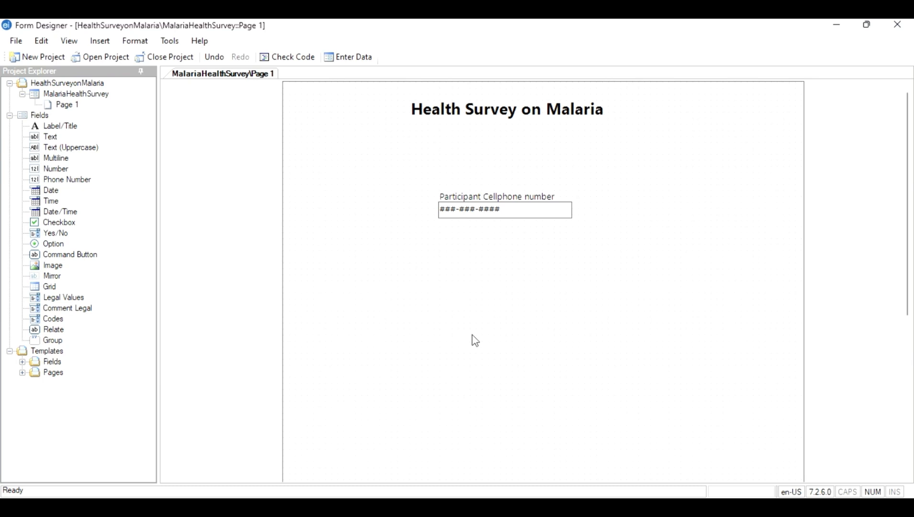
Step: Move the Participant Cellphone number field closer to the page's left margin and deselect it
left_click(482, 191)
left_click_drag(482, 190, 378, 185)
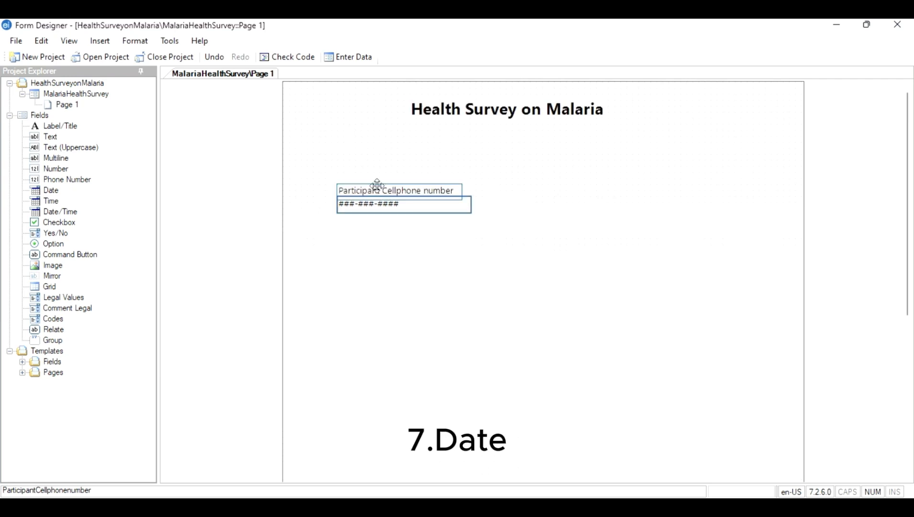
left_click(184, 220)
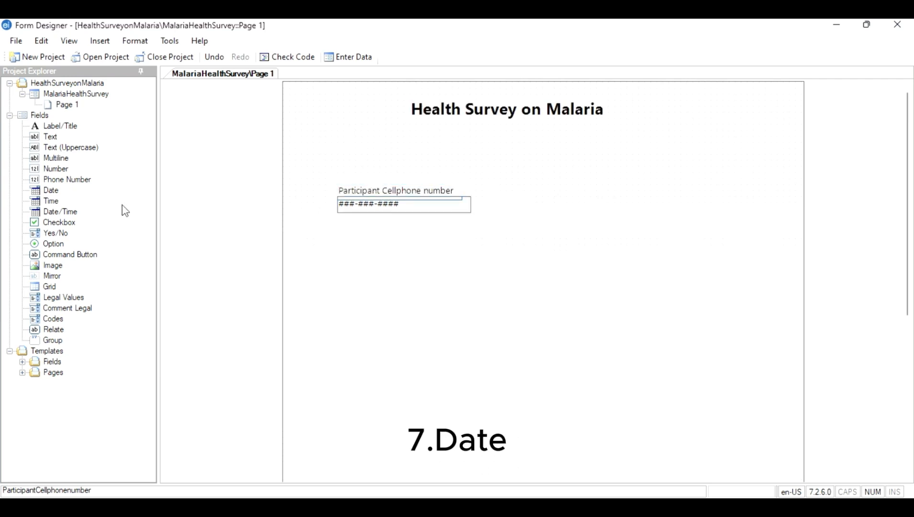
Step: Insert a Date field below the Participant Cellphone number field with the prompt "Appointment date" and field name Appointmentdate
left_click(53, 191)
left_click_drag(53, 192, 388, 257)
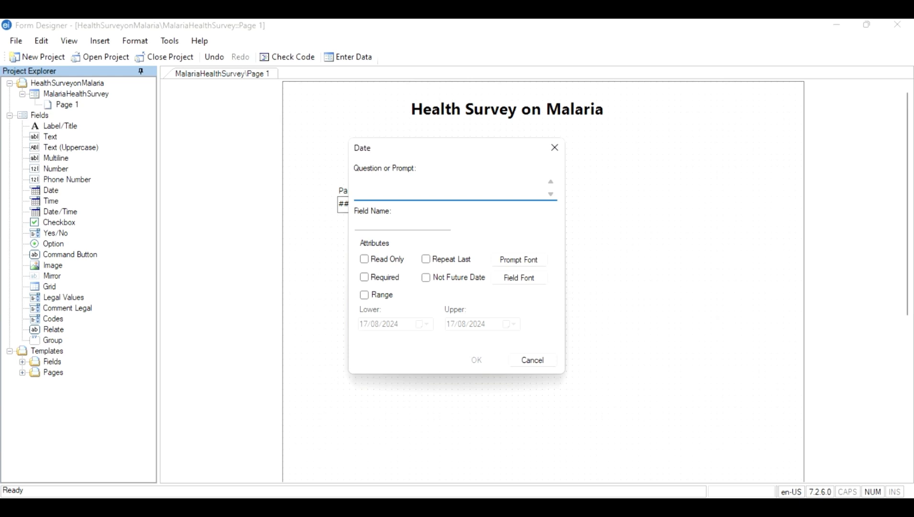
type("Appointment date")
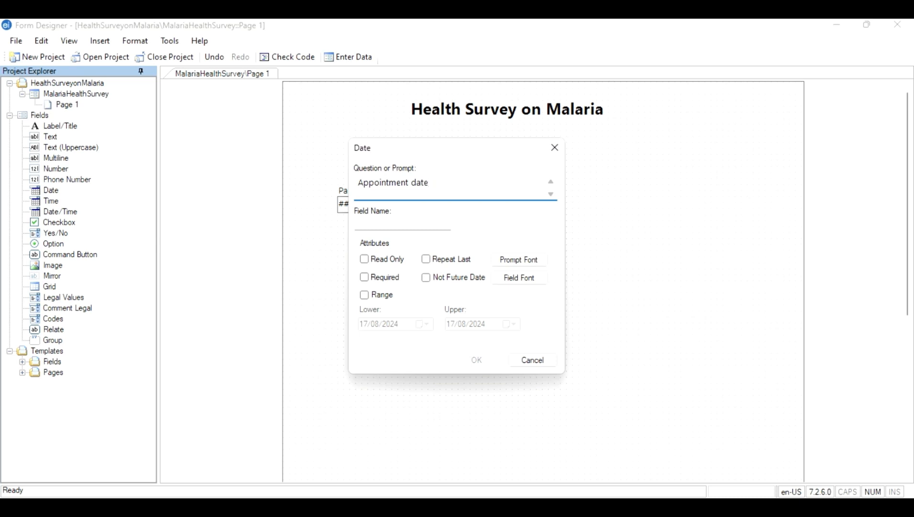
left_click(381, 221)
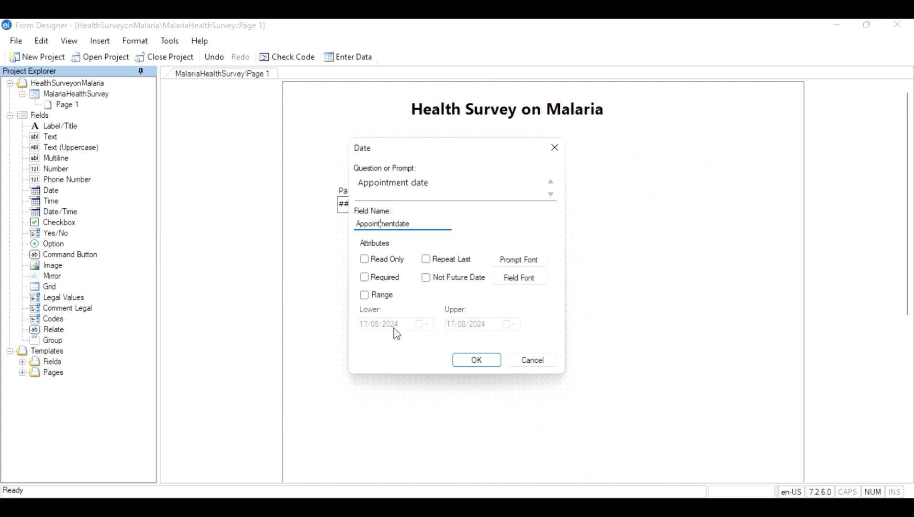
Step: Enable a range for the Appointment date field and set its lower limit to 17/10/2024
left_click(364, 296)
left_click(365, 296)
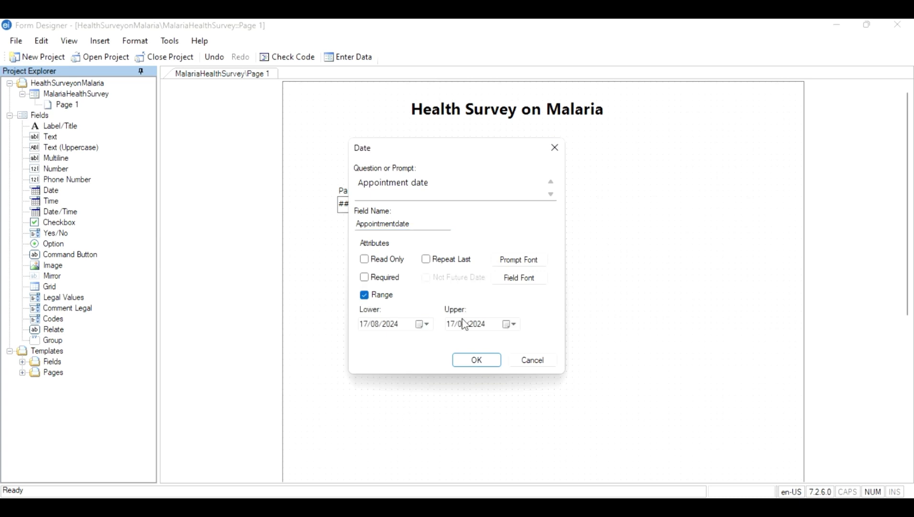
left_click(425, 325)
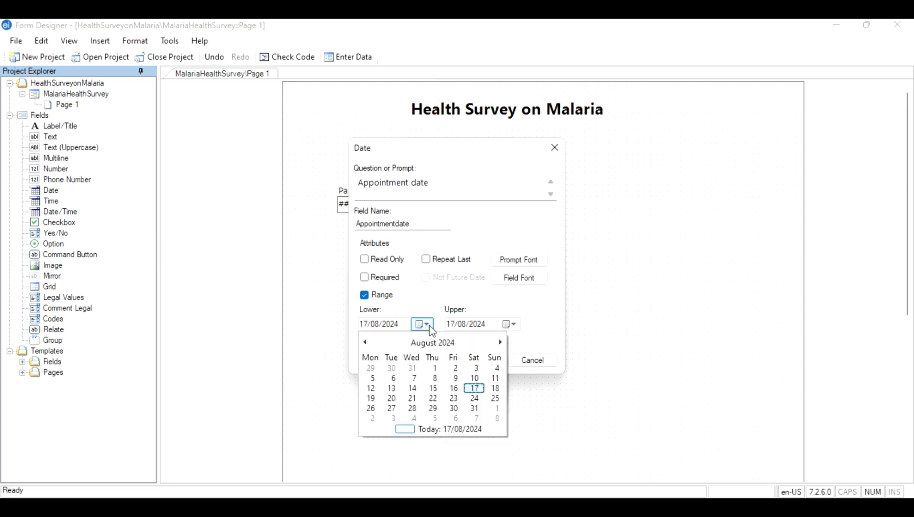
left_click(500, 343)
left_click(500, 342)
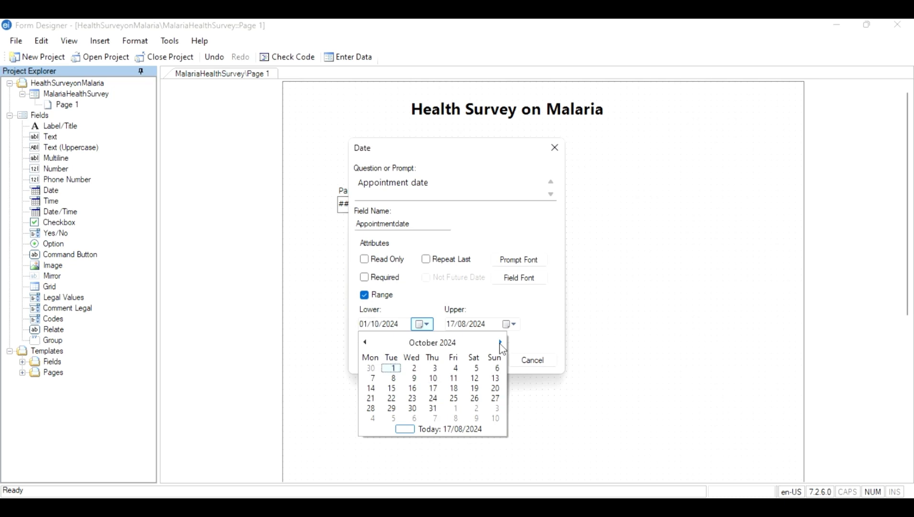
left_click(438, 389)
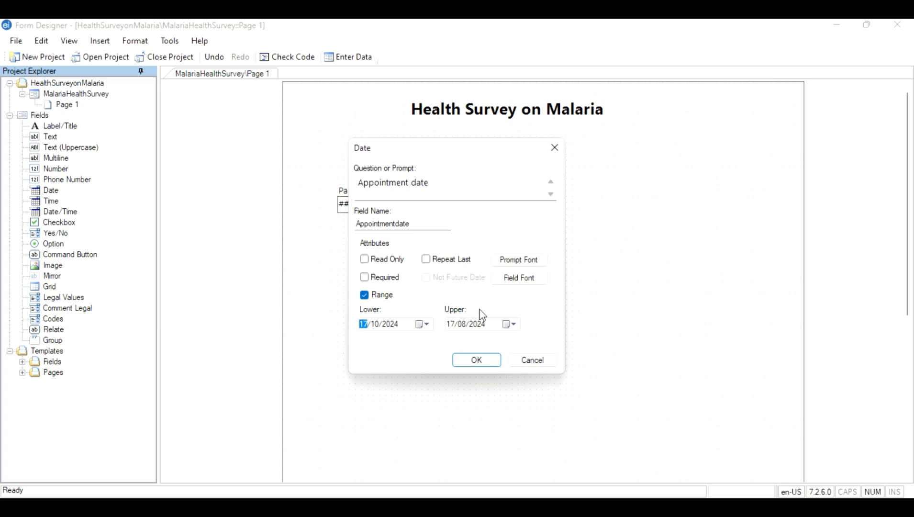
left_click(509, 325)
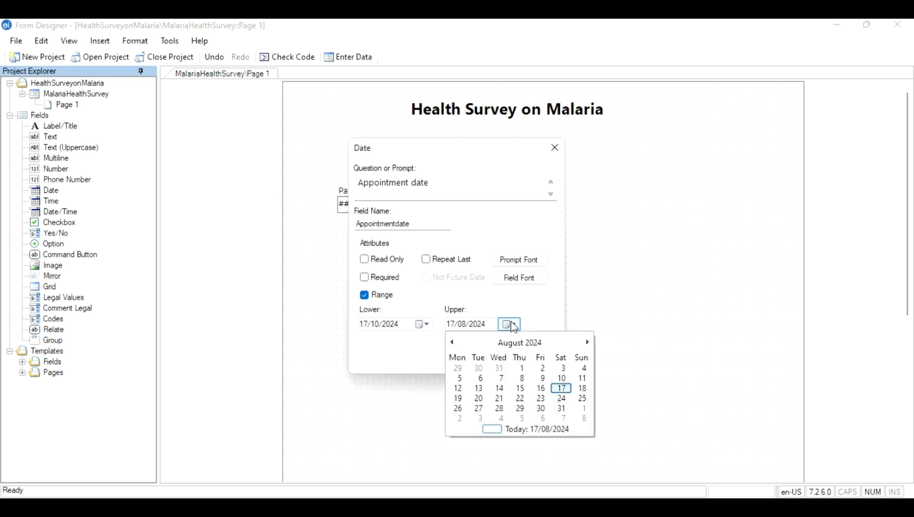
left_click(426, 326)
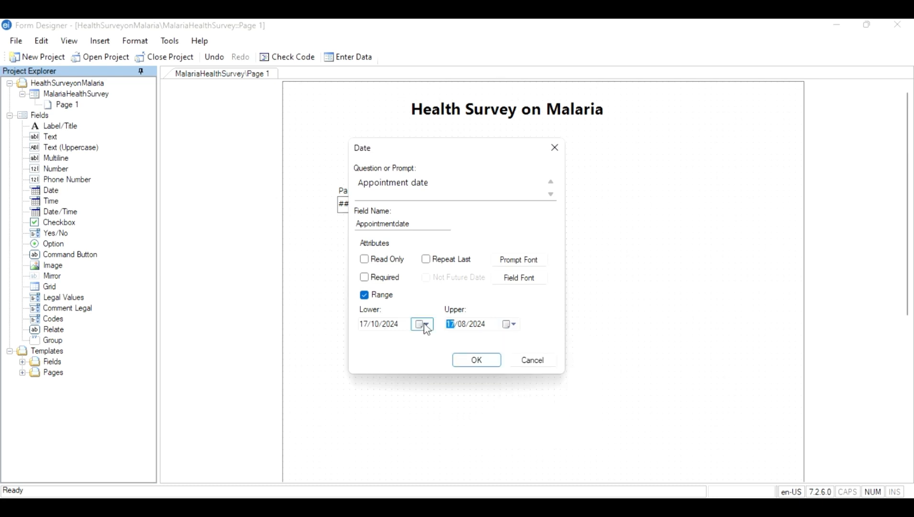
left_click(426, 326)
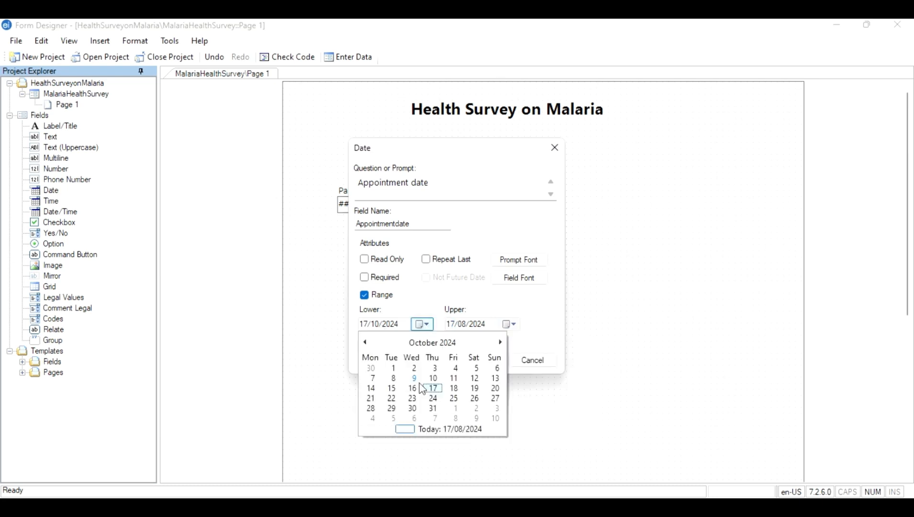
left_click(433, 388)
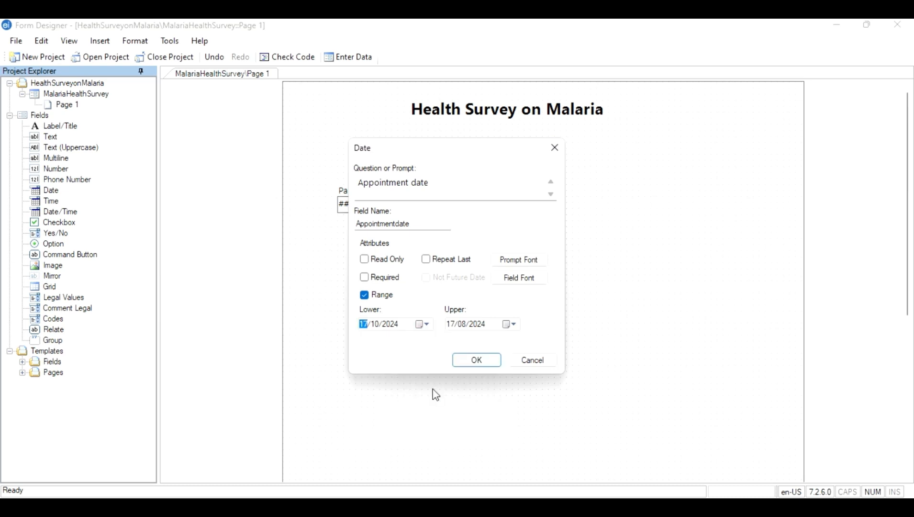
Step: Set the range's upper limit to 30/11/2024 and place the Appointment date field beside the Participant Cellphone number field
left_click(512, 326)
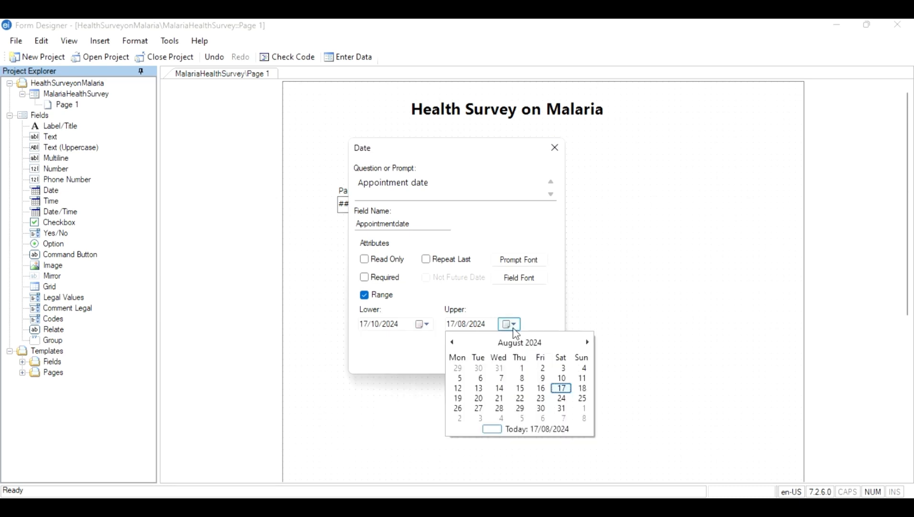
left_click(588, 342)
left_click(587, 342)
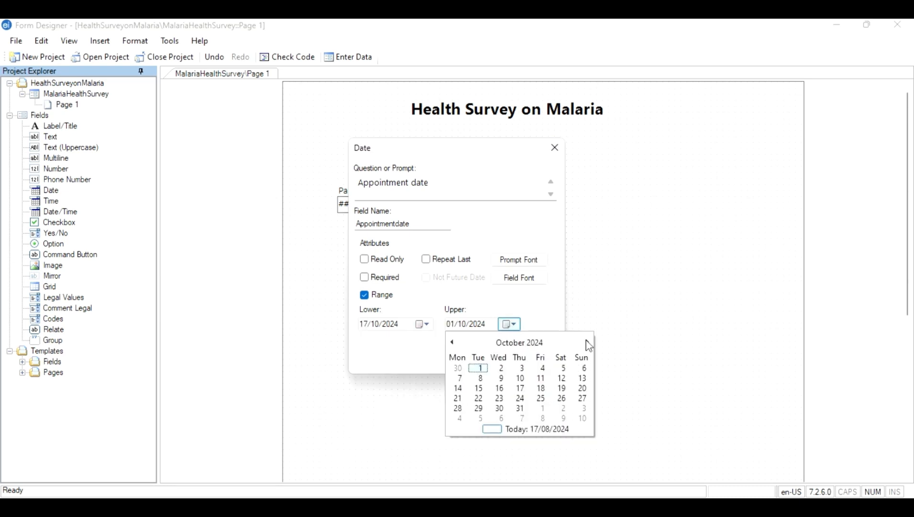
left_click(588, 343)
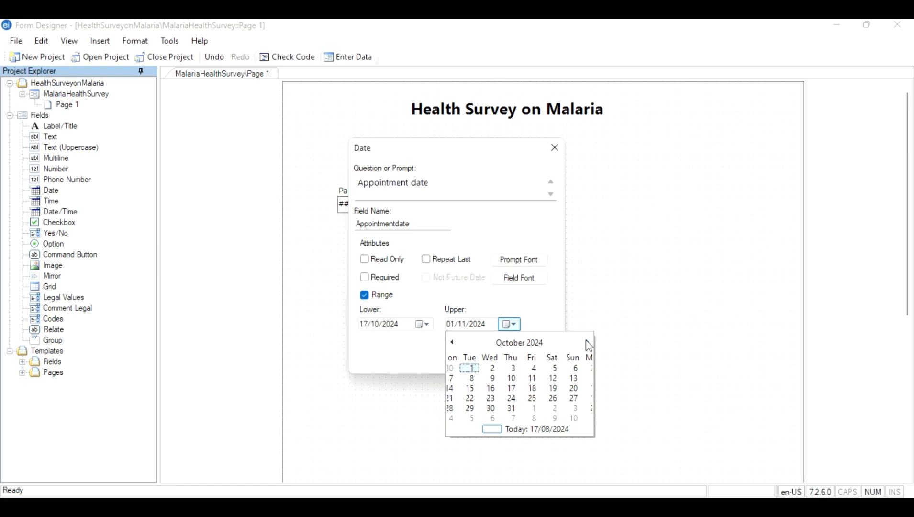
left_click(560, 409)
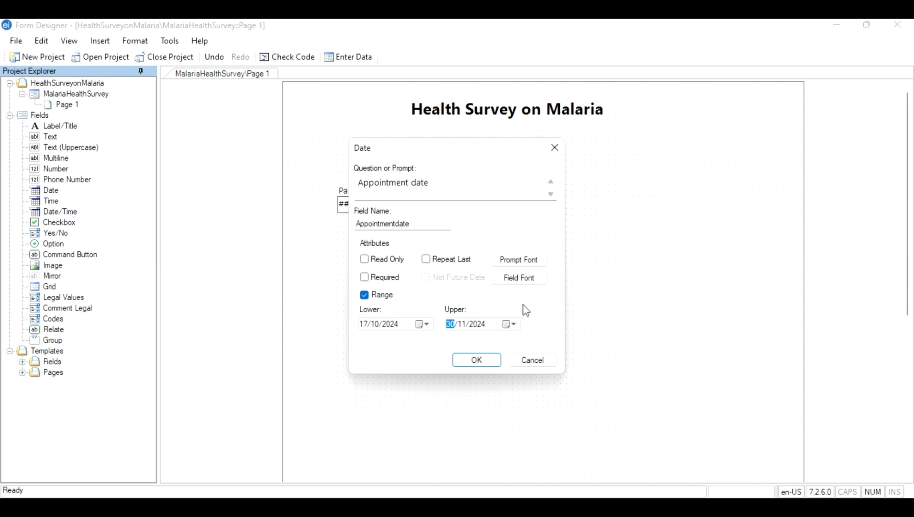
left_click(480, 360)
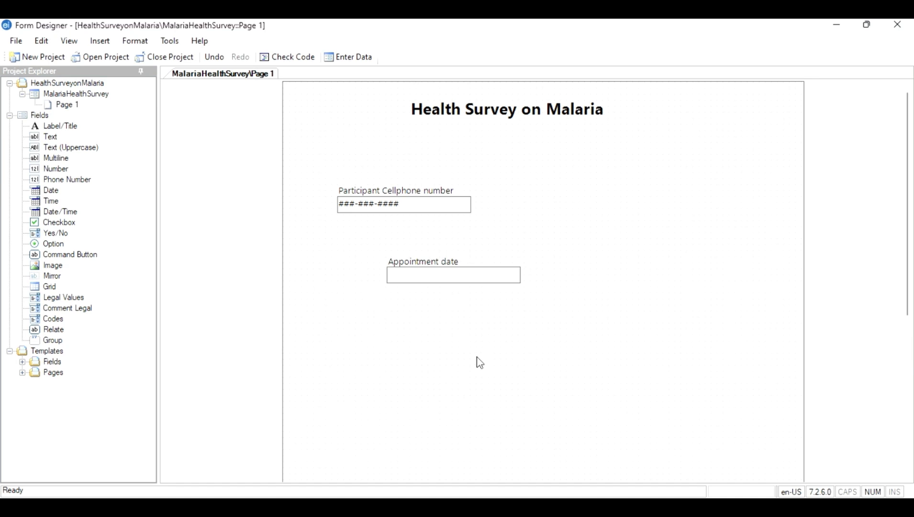
mouse_move(418, 262)
left_mouse_down()
mouse_move(555, 196)
mouse_move(563, 204)
left_mouse_up()
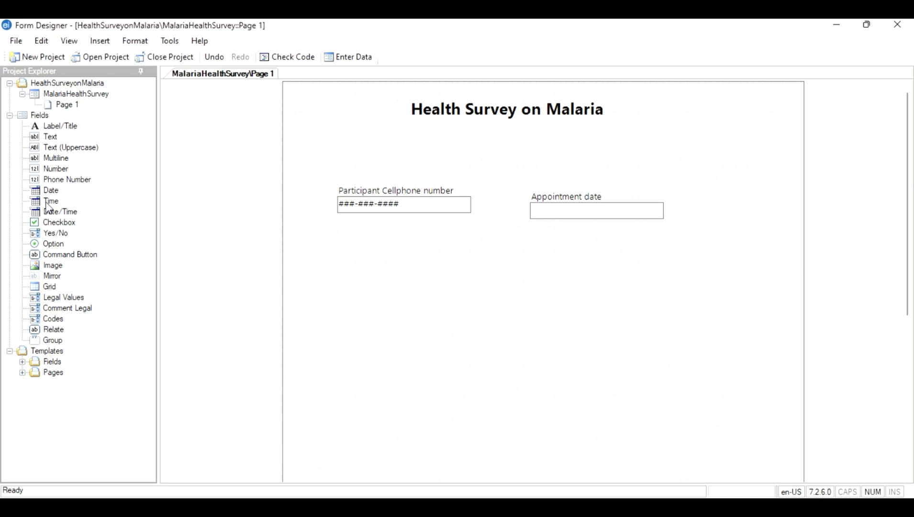
Step: Add a Time field below the Participant Cellphone number field with the prompt "Appointment time" and field name Appointmenttime
left_click_drag(47, 202, 353, 252)
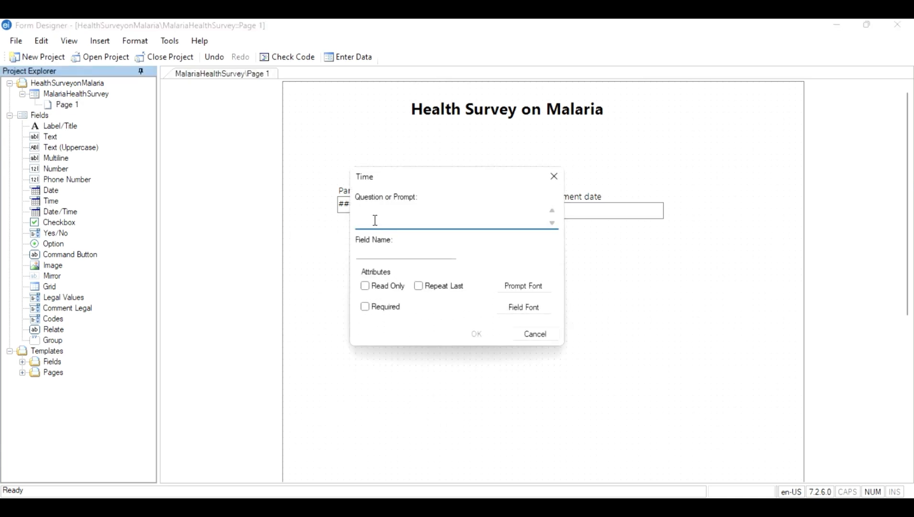
type("Appointment time")
left_click(381, 252)
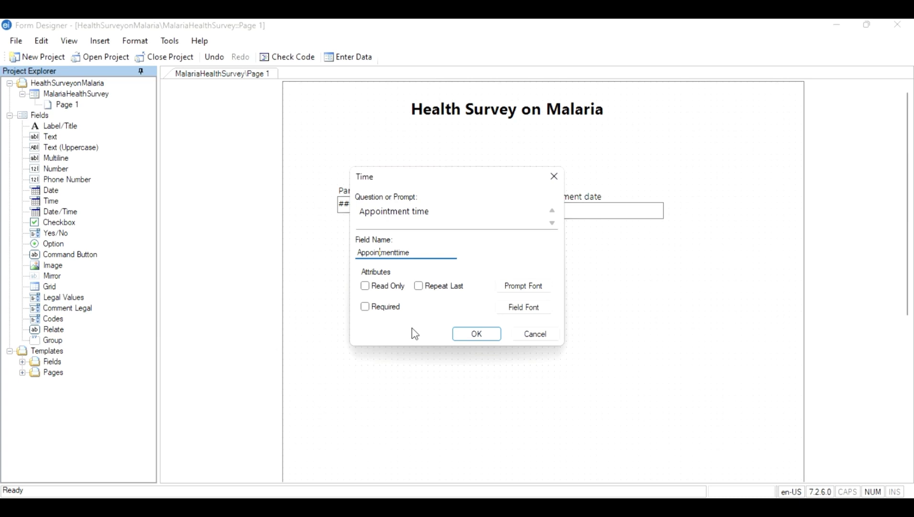
left_click(490, 333)
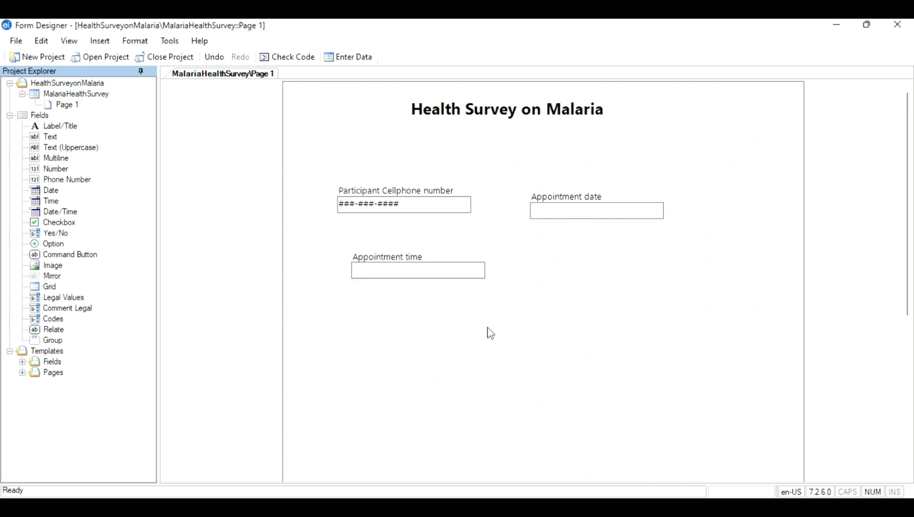
Step: Add a Date/Time field below the Appointment date field with the prompt "Appointment date/time" and field name Appointmentdatetime
left_click_drag(58, 212, 565, 262)
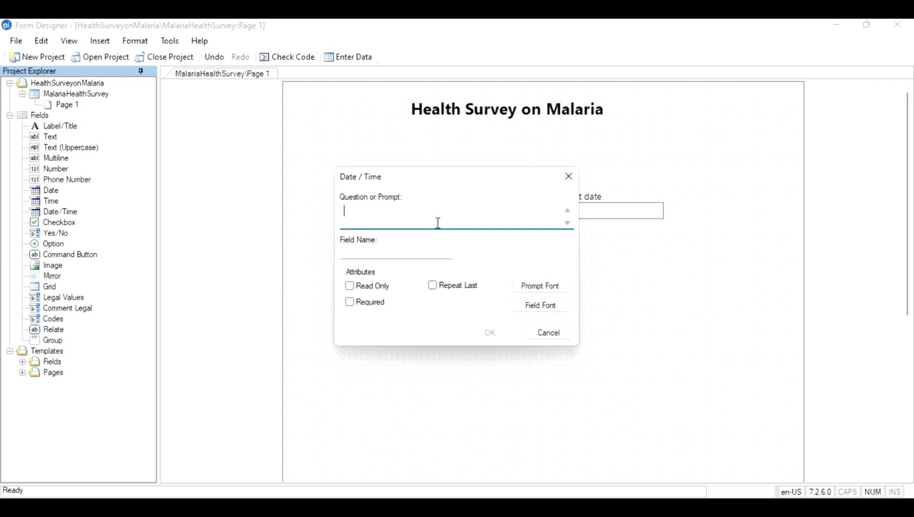
type("Appointment date/")
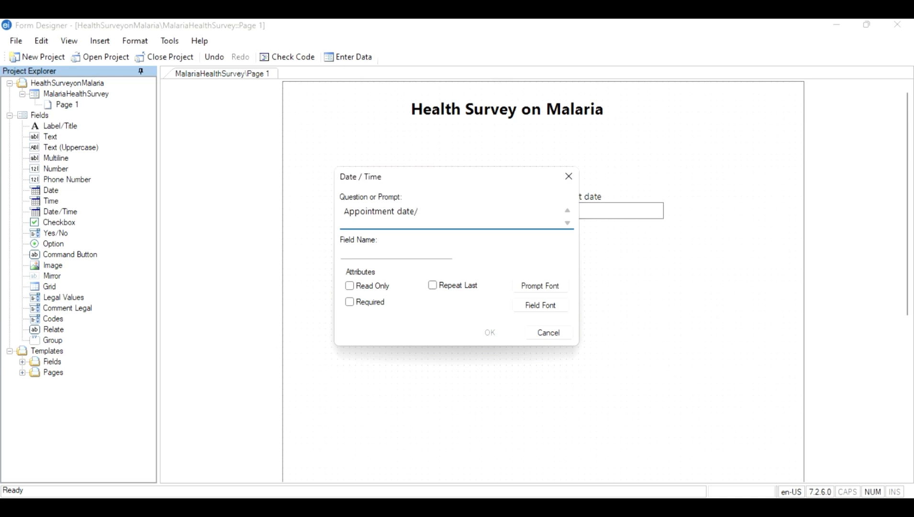
type("time")
left_click(411, 251)
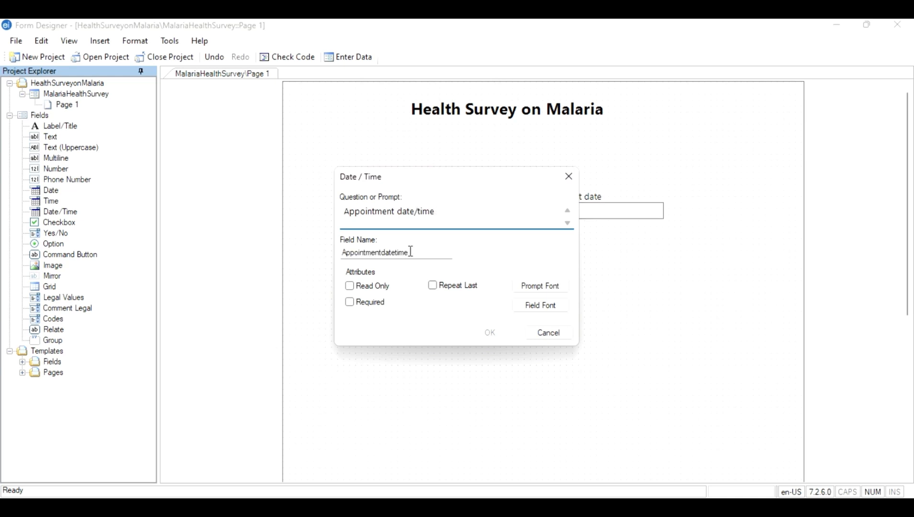
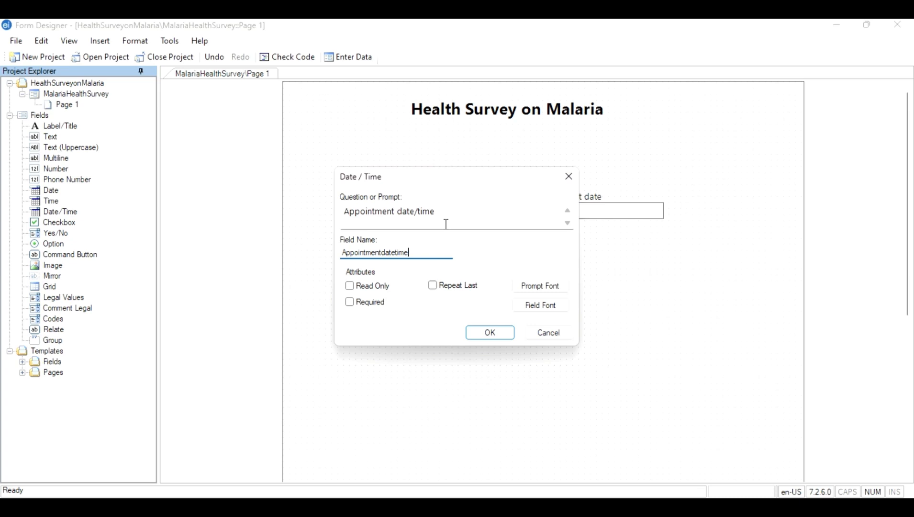
left_click(490, 334)
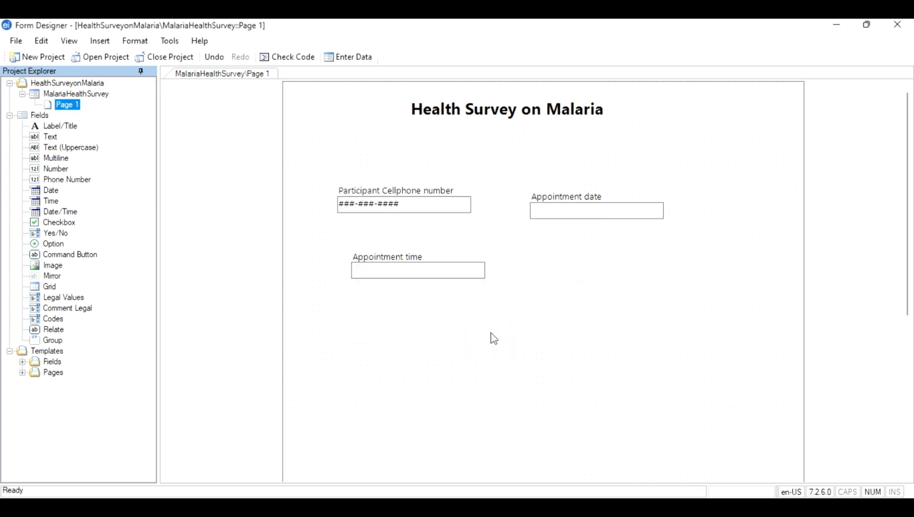
Step: Delete the Appointment date/time and Appointment time fields from Page 1
left_click(478, 273)
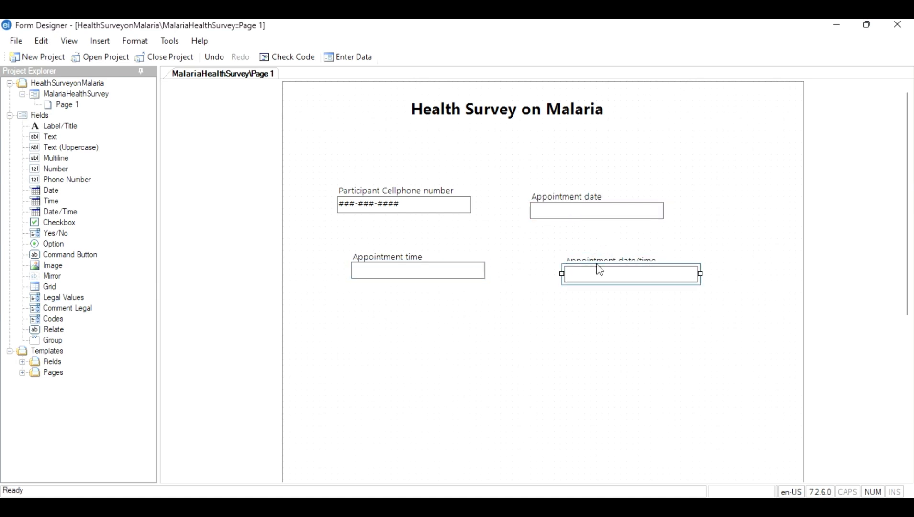
left_click_drag(597, 264, 597, 264)
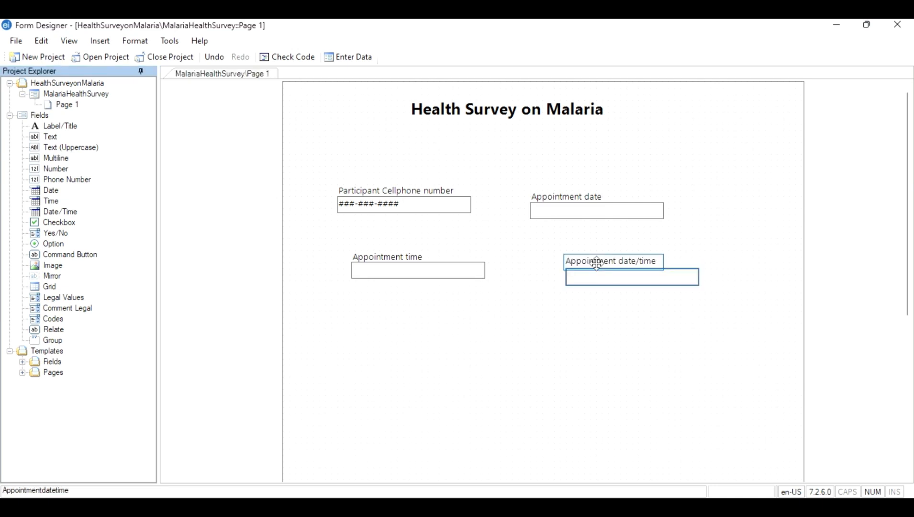
right_click(598, 267)
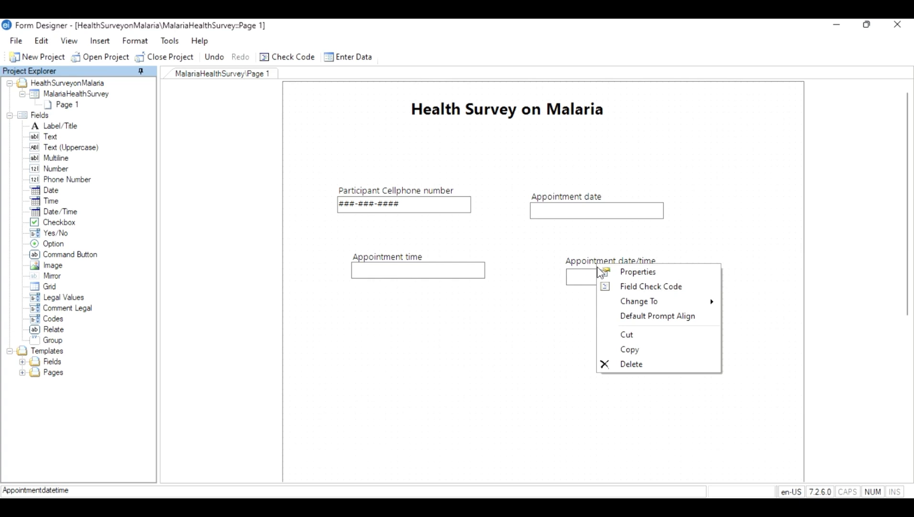
left_click(621, 365)
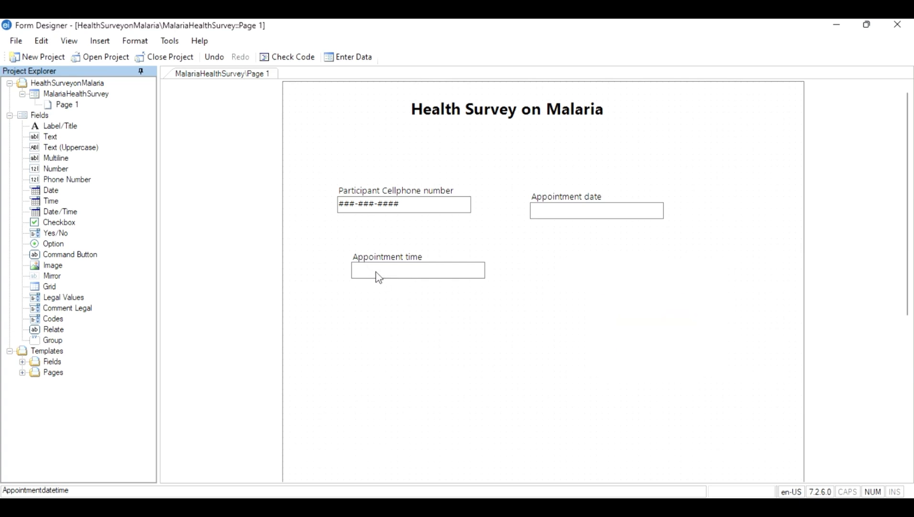
left_click(376, 270)
right_click(378, 272)
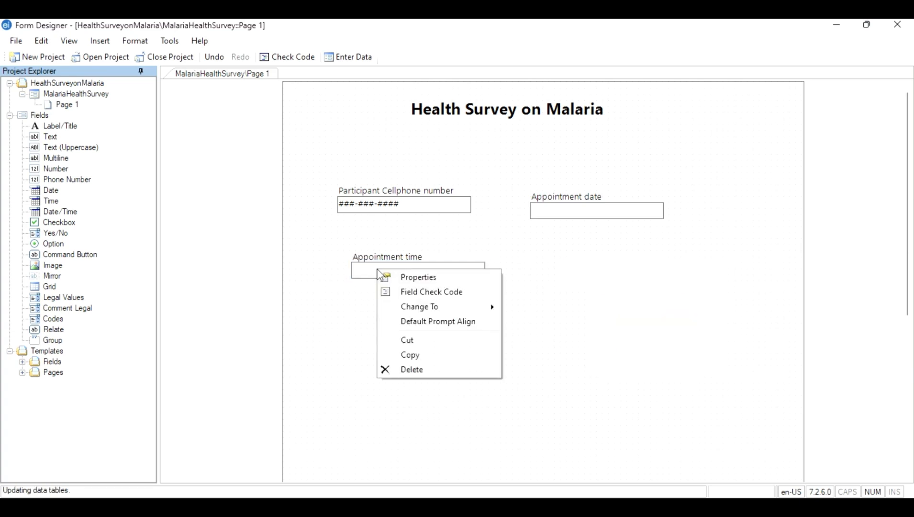
left_click(419, 375)
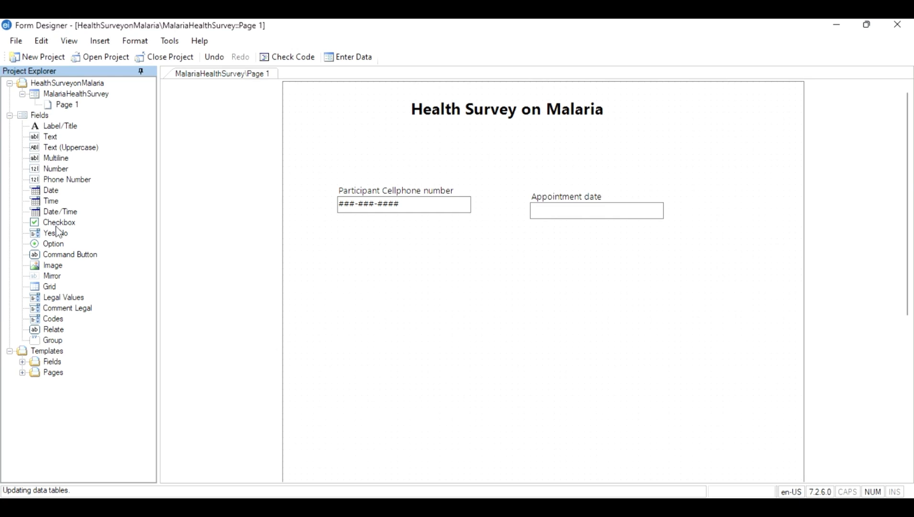
Step: Add a Group field below the existing fields with the prompt "What are the symptoms of Malaria?" and field name WhatarethesymptomsofMalaria
left_click_drag(52, 340, 317, 288)
left_click_drag(403, 278, 403, 278)
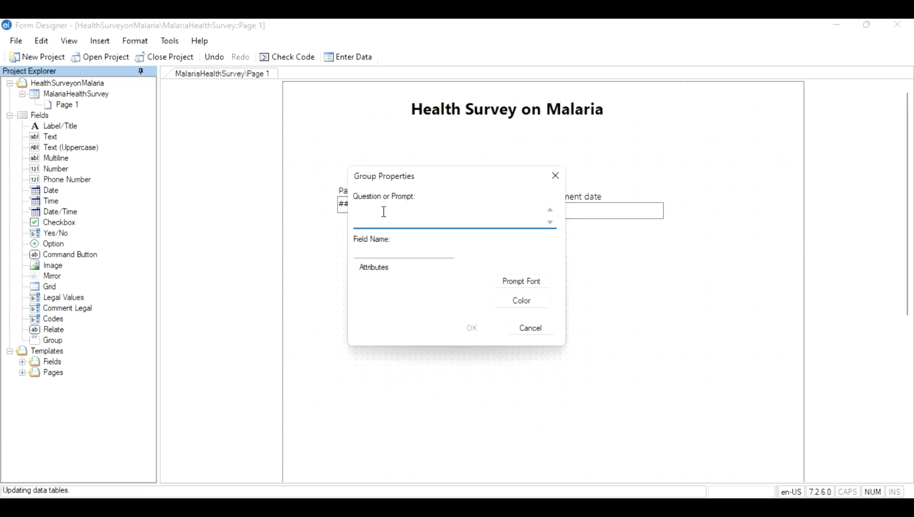
type("What are the st")
key("BackSpace")
type("ymptoms of Malari")
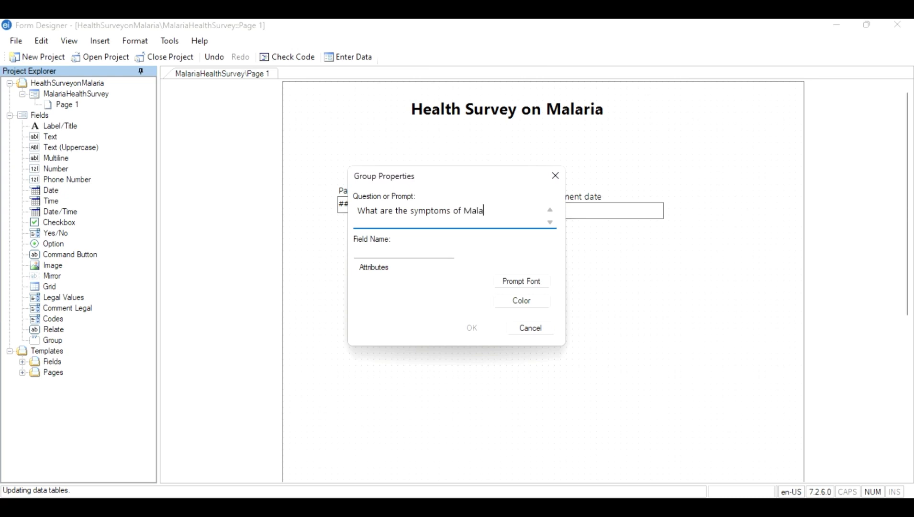
key("BackSpace")
type("ia?")
left_click(389, 250)
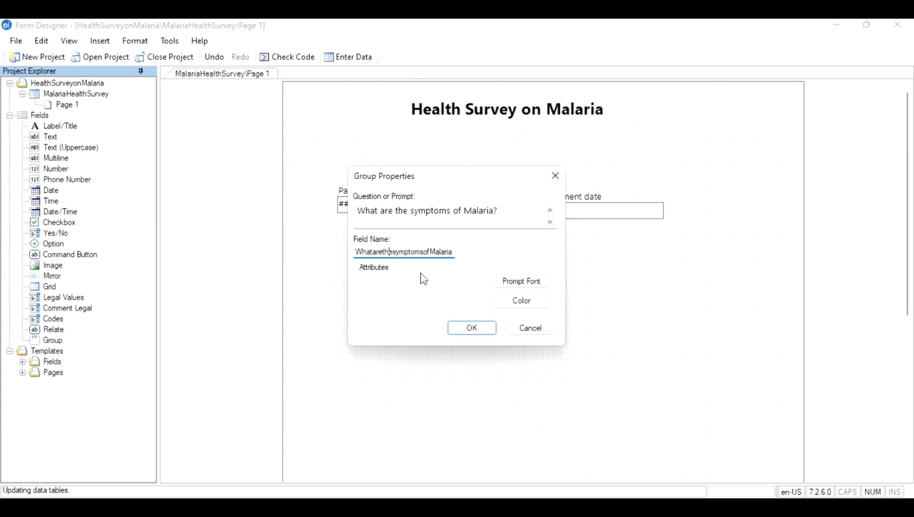
left_click(472, 328)
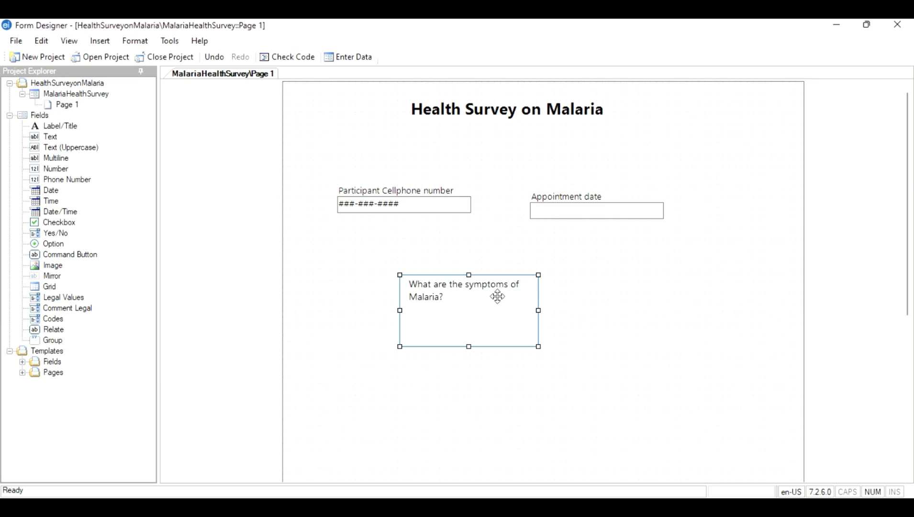
Step: Move the symptoms group directly below the Participant Cellphone number field, aligned with its left edge
left_click_drag(498, 297, 426, 273)
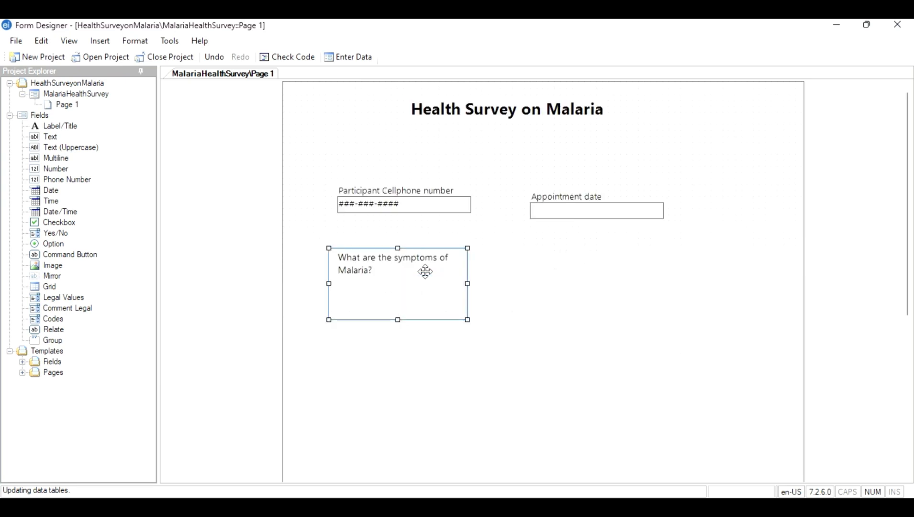
Step: Check the color choices available in the symptoms group's properties without changing them
left_click(424, 290)
right_click(424, 290)
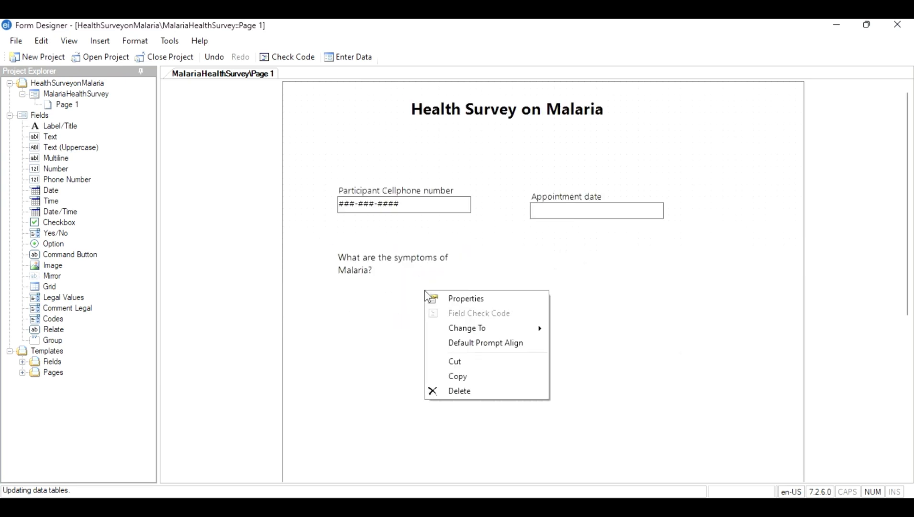
left_click(464, 303)
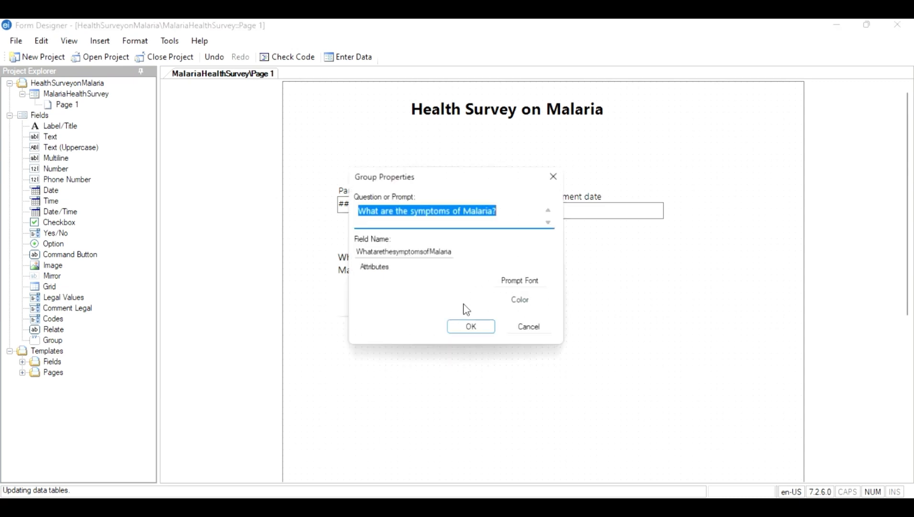
left_click(523, 301)
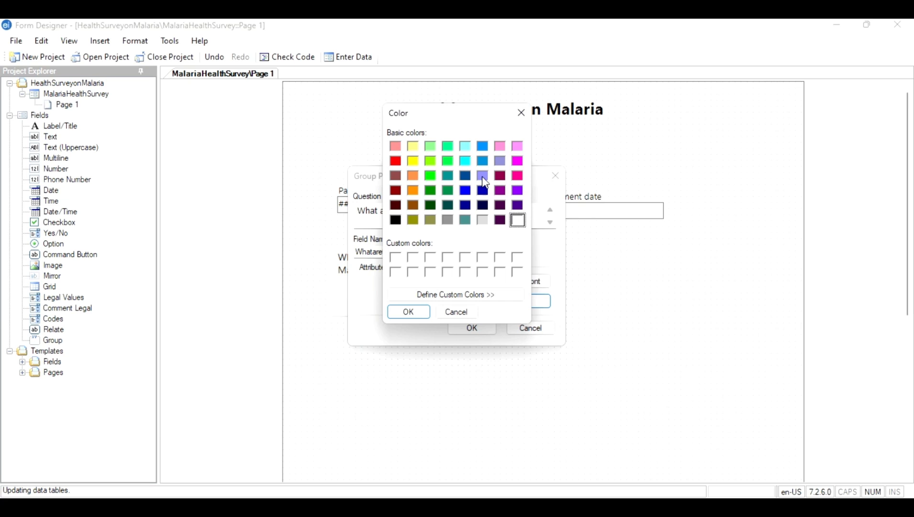
left_click(522, 114)
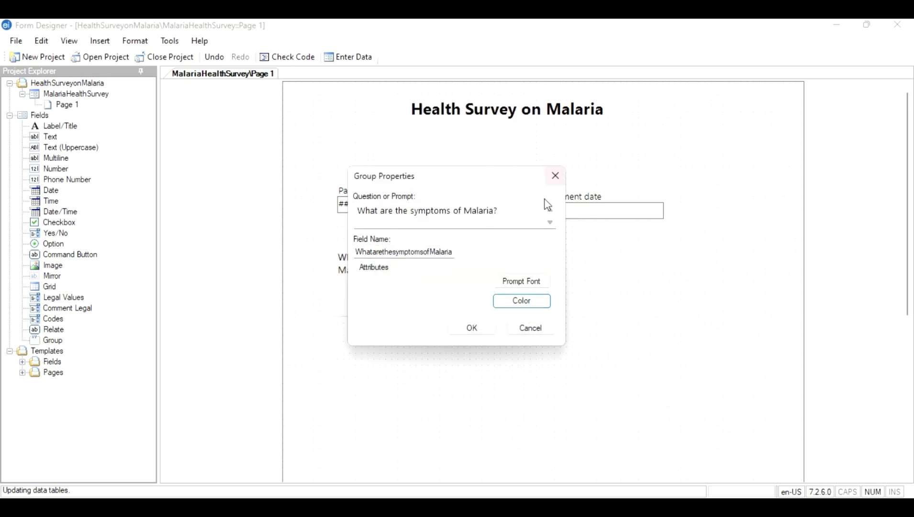
left_click(555, 176)
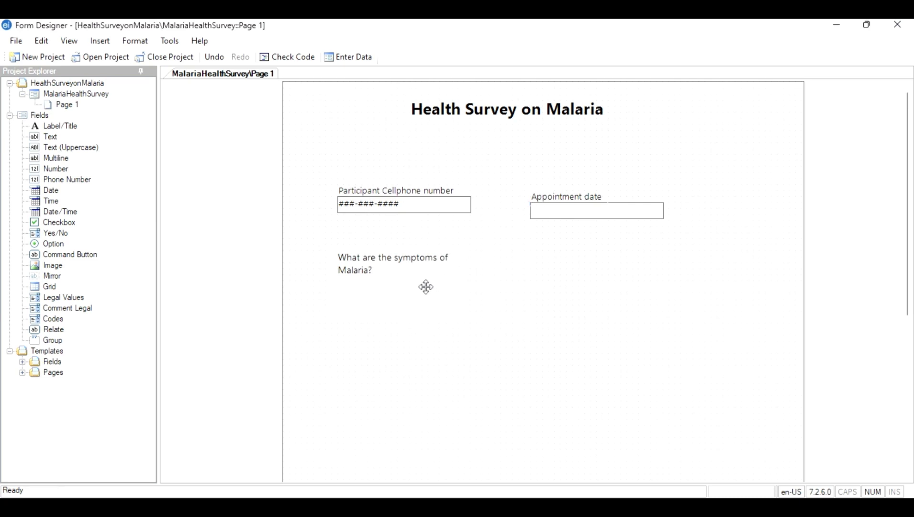
Step: Add a Checkbox field inside the symptoms group with the prompt "Fever" and field name Fever
left_click(383, 281)
left_click_drag(60, 223, 364, 292)
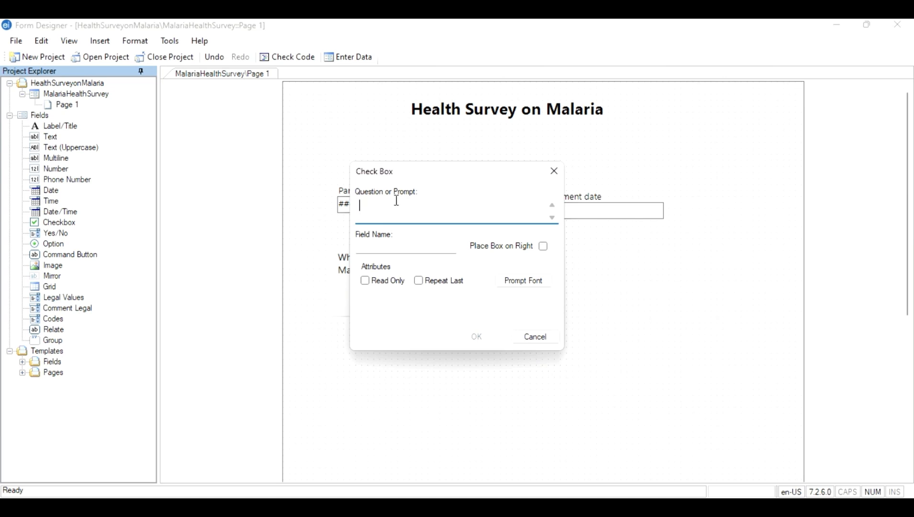
type("Fever")
left_click(412, 247)
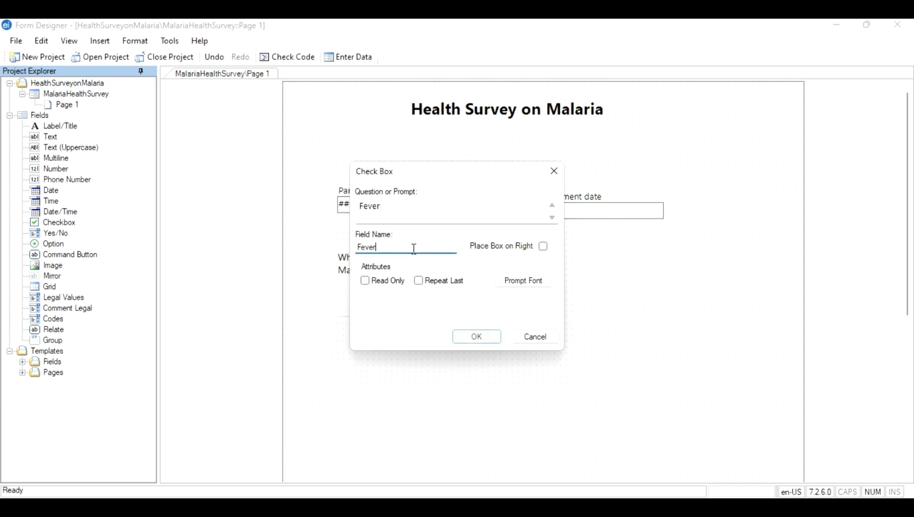
left_click(477, 336)
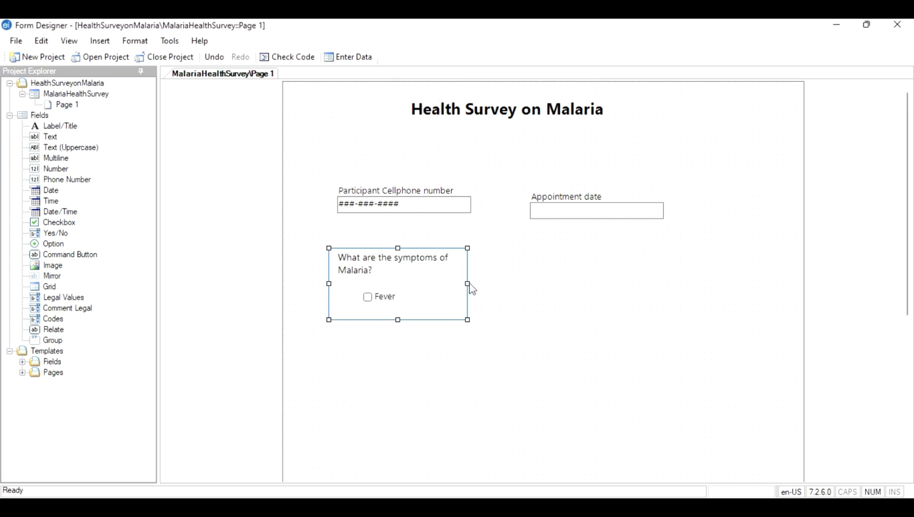
Step: Widen the symptoms group so its prompt fits on one line, and move the Fever checkbox below the start of the prompt
left_click_drag(490, 282, 495, 281)
left_click_drag(372, 297, 347, 288)
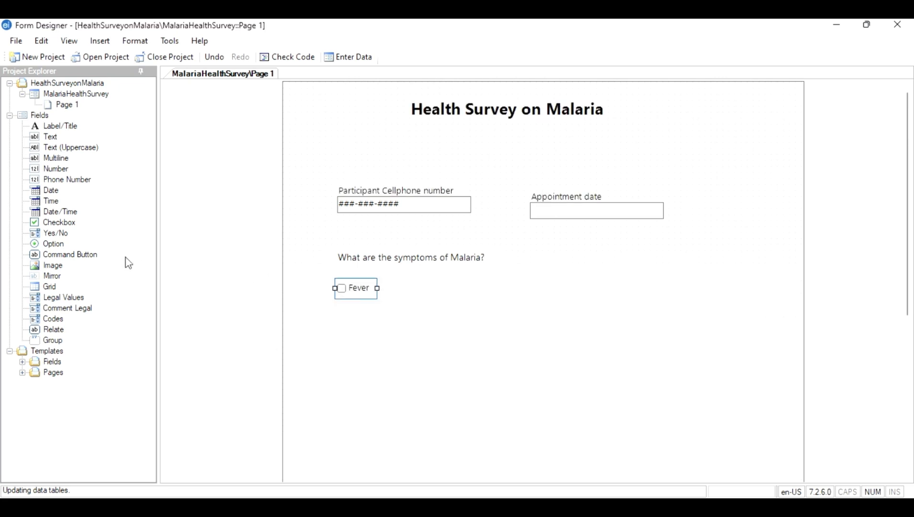
Step: Add a Checkbox field with the prompt "Weight loss" and field name Weightloss, placed immediately beside the Fever checkbox
left_click_drag(68, 229, 303, 264)
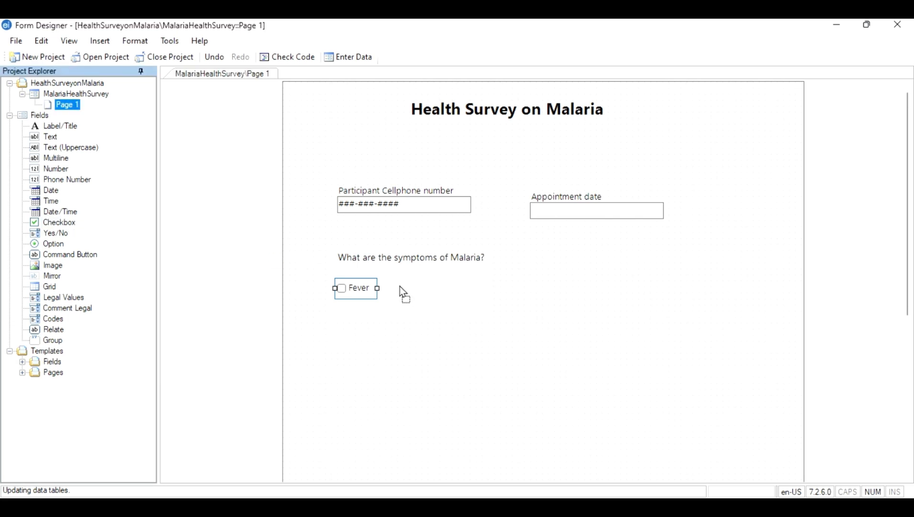
left_click_drag(400, 286, 400, 286)
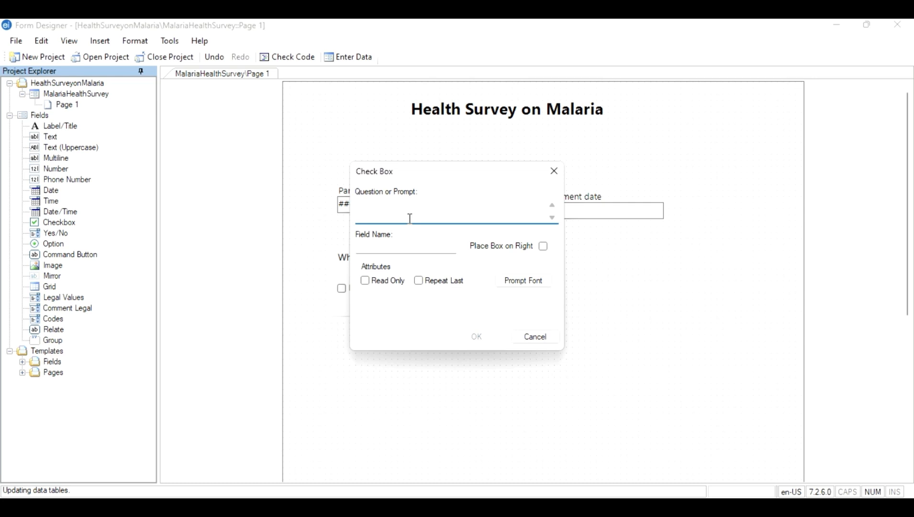
type("Weight loss")
left_click(434, 248)
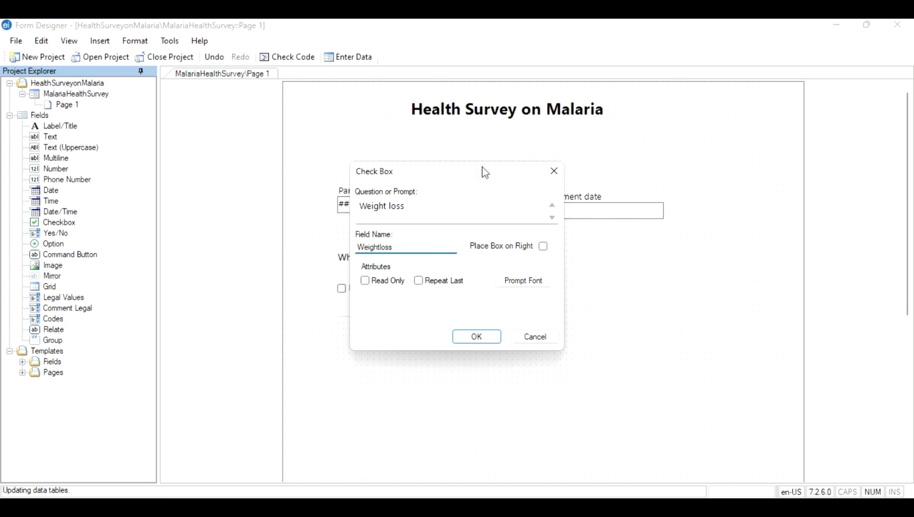
left_click_drag(485, 178, 569, 196)
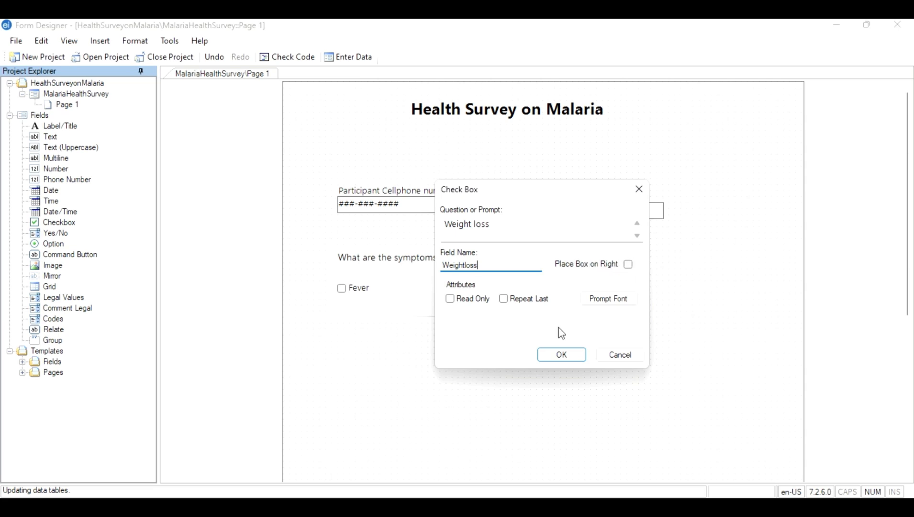
left_click(561, 355)
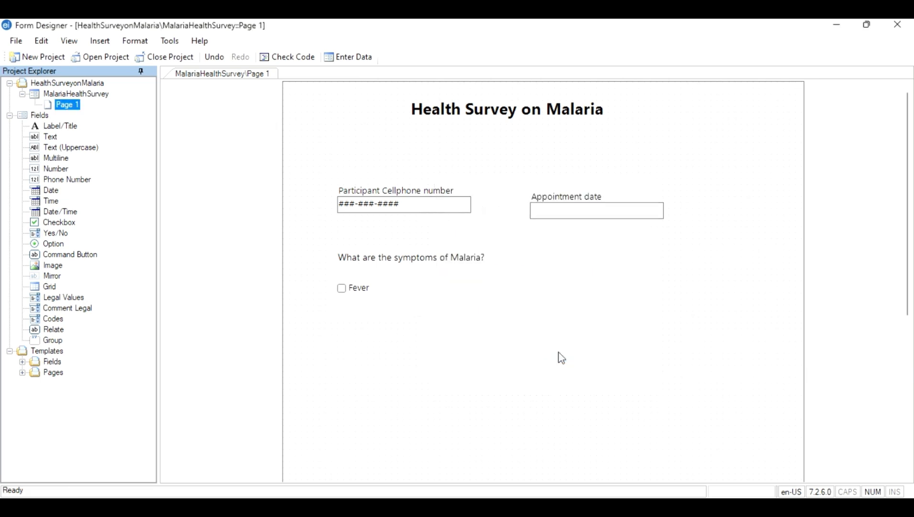
left_click_drag(437, 287, 415, 288)
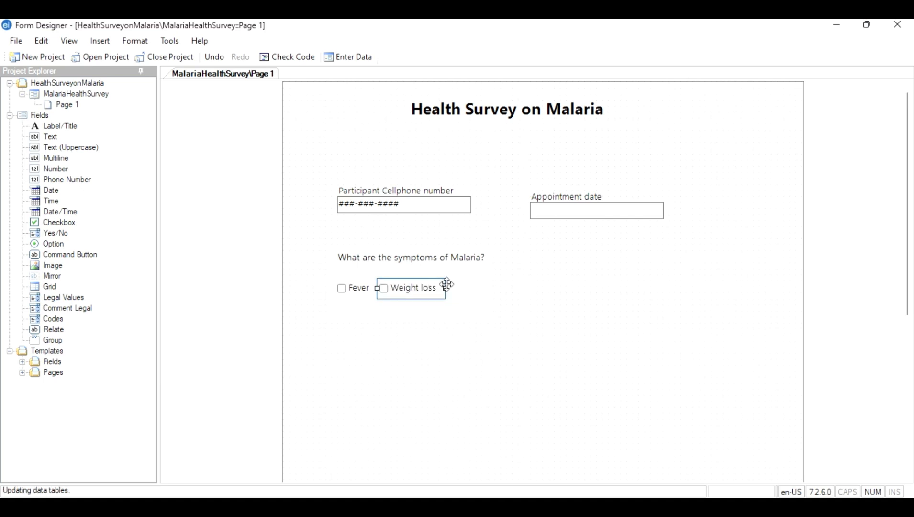
Step: Widen the symptoms group slightly to make room for a third checkbox
left_click(495, 290)
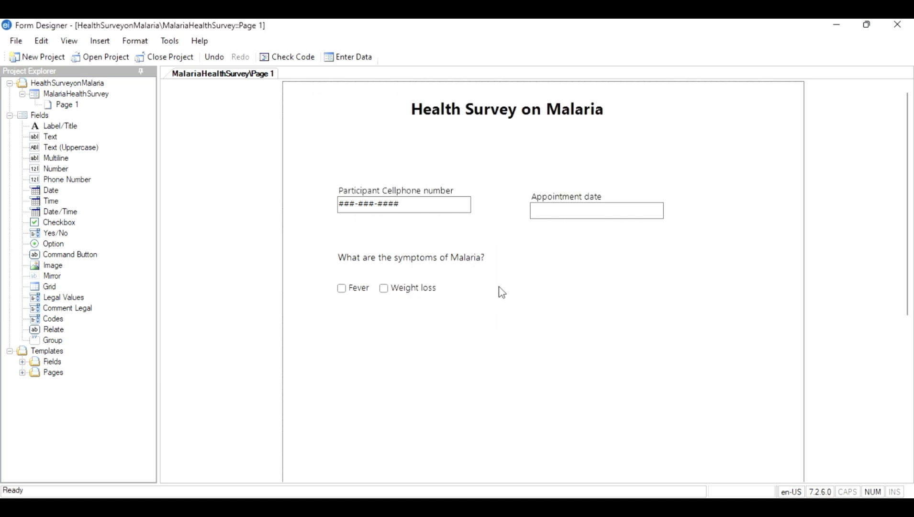
left_click(492, 286)
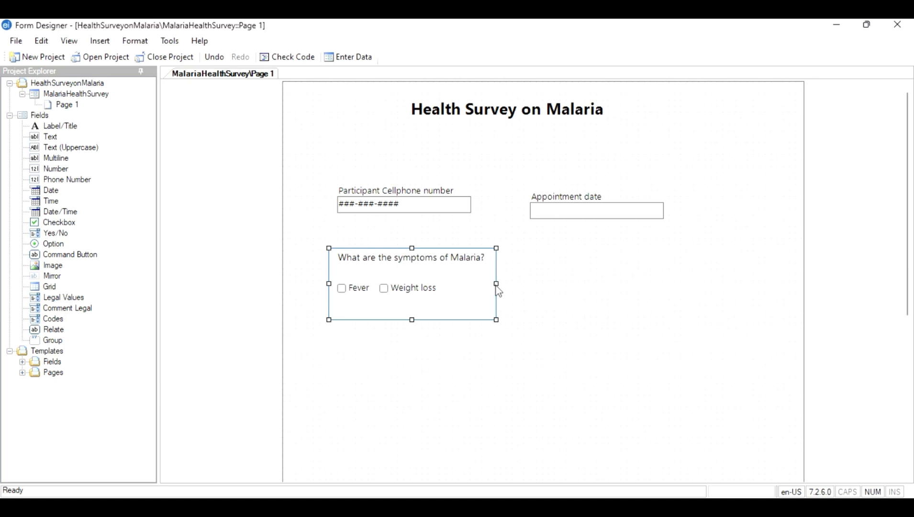
left_click(507, 288)
left_click(510, 288)
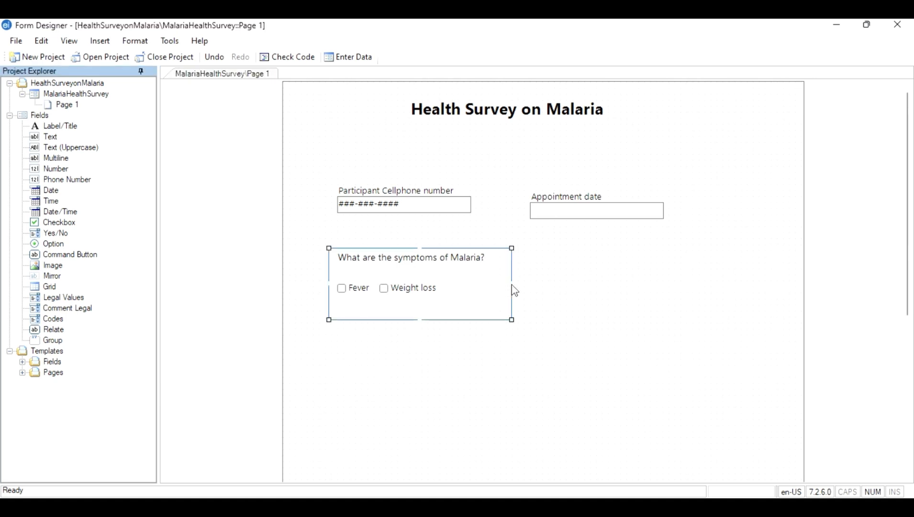
key("Delete")
key("ctrl+z")
left_click(238, 301)
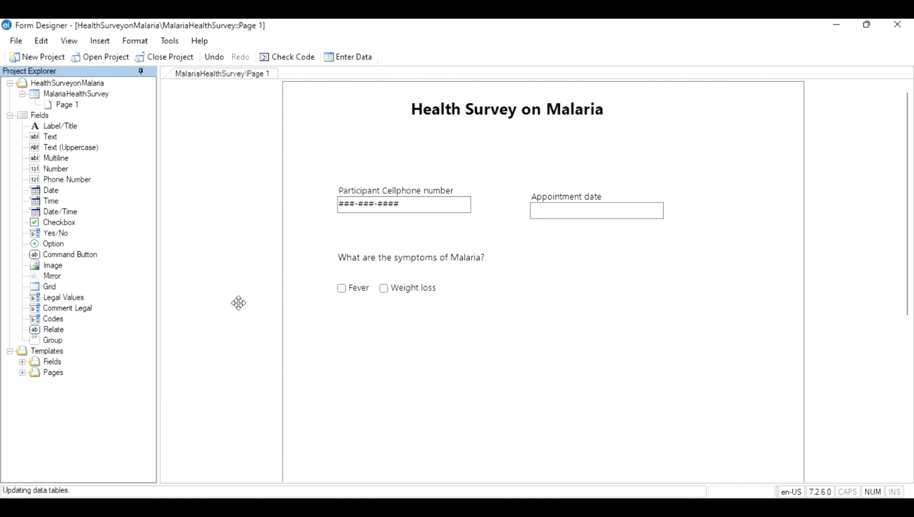
Step: Add a Checkbox field with the prompt "Chills" and field name Chills, aligned in the same row beside Weight loss
left_click_drag(71, 223, 318, 259)
left_click_drag(475, 291, 475, 290)
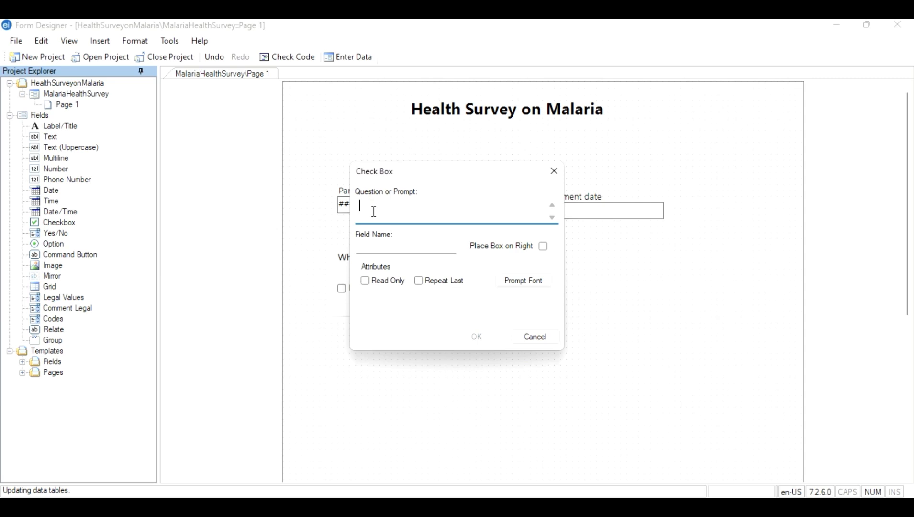
type("Chills")
left_click(386, 246)
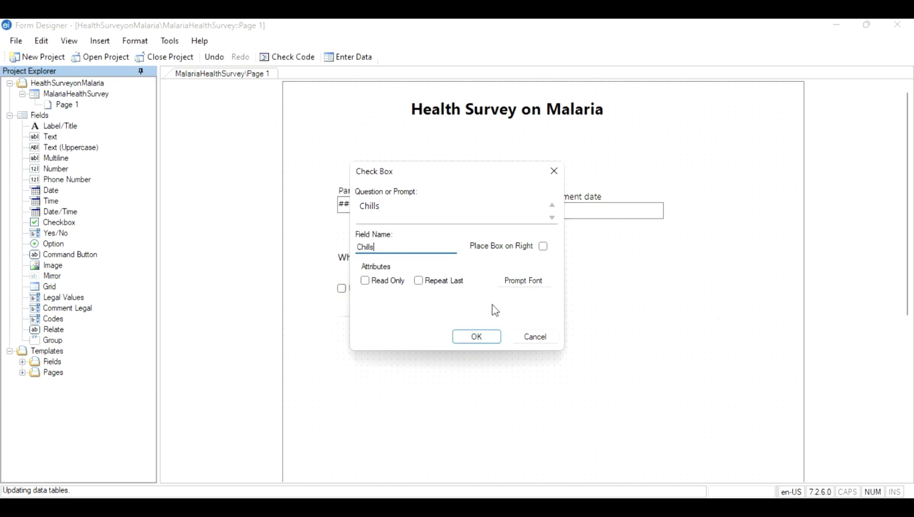
left_click(480, 336)
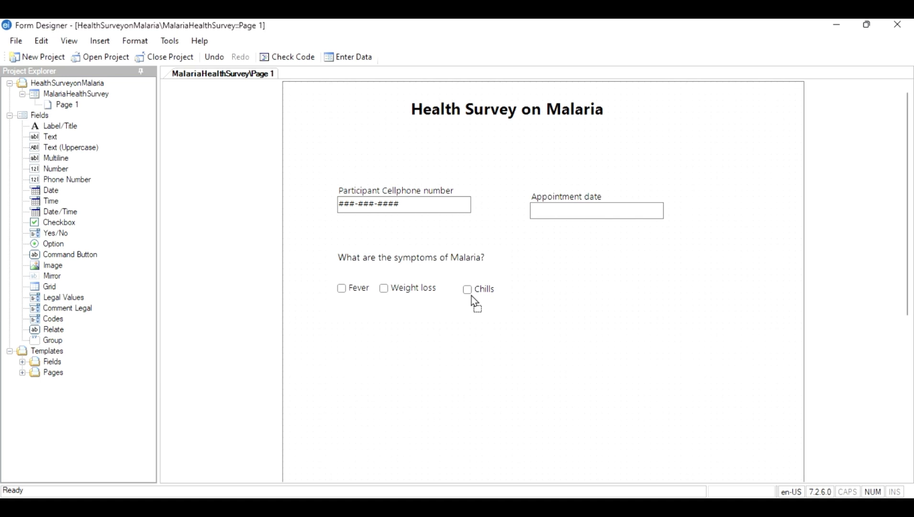
left_click_drag(471, 295, 470, 294)
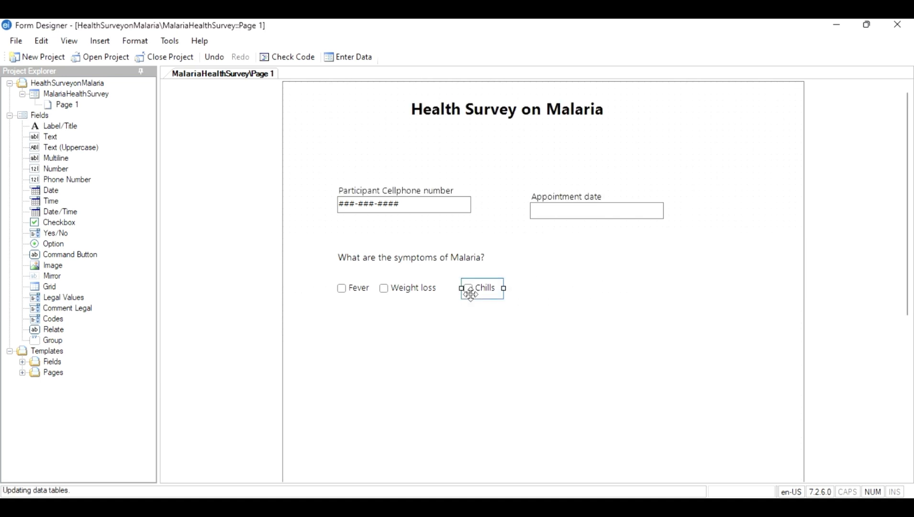
left_click(388, 271)
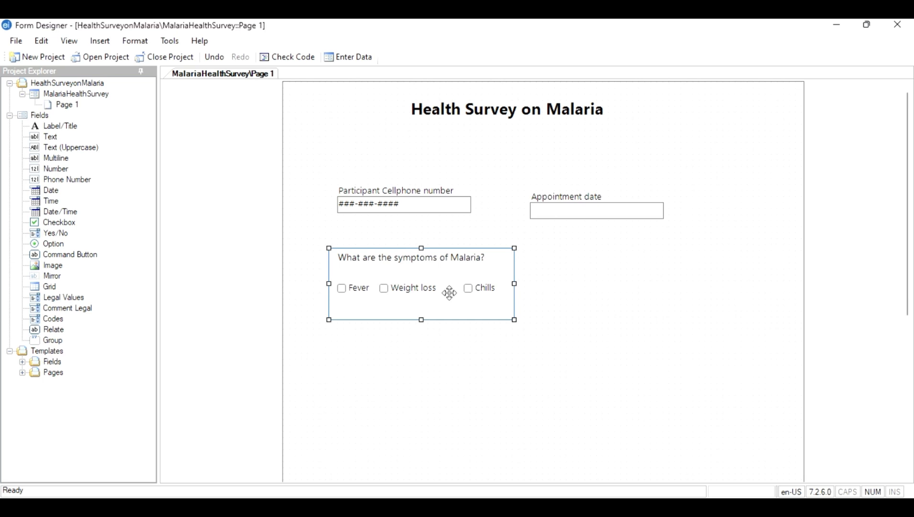
left_click(354, 122)
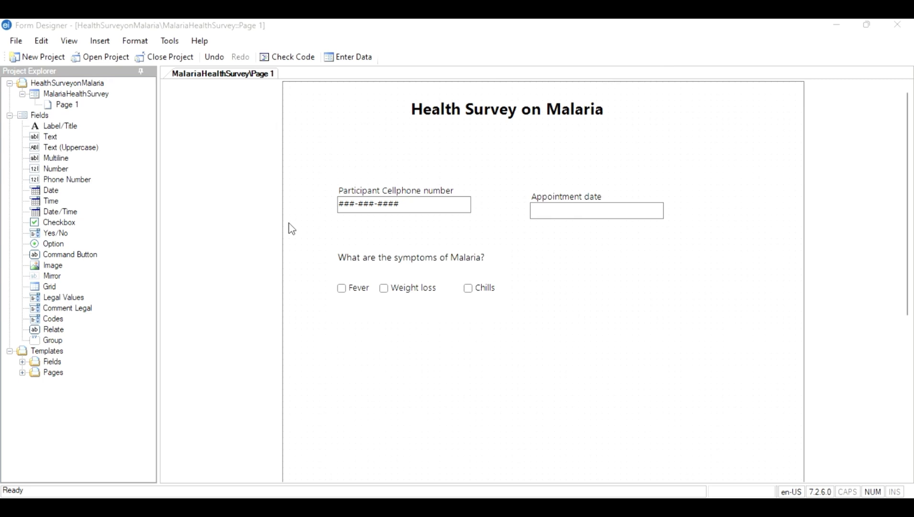
Step: Add a Yes/No field beside the symptoms group with the prompt "Have any of your relatives ever experienced Malaria?" and the matching field name
left_click_drag(56, 233, 339, 315)
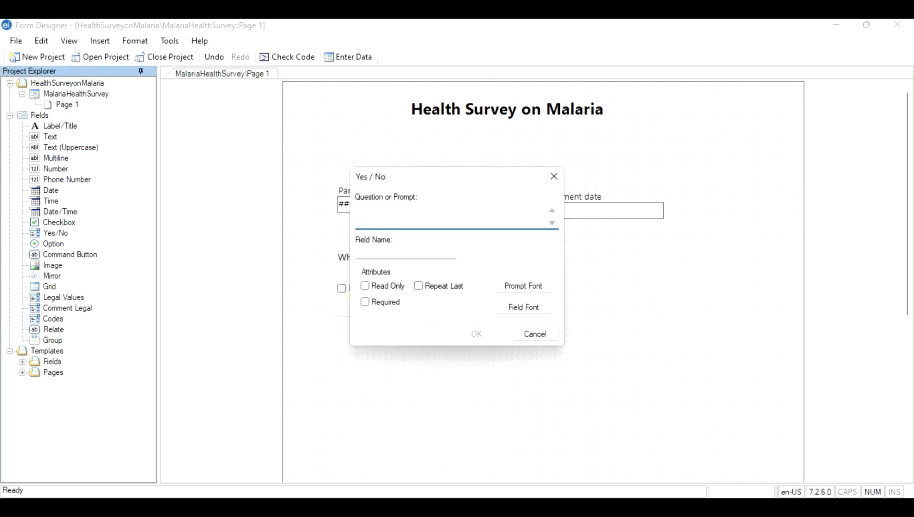
type("Have any of your rela")
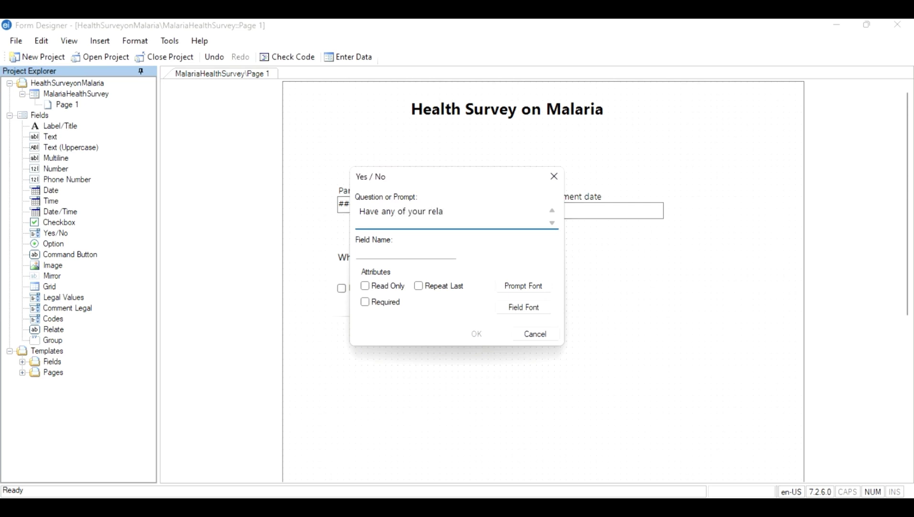
type("tives ever experienced ")
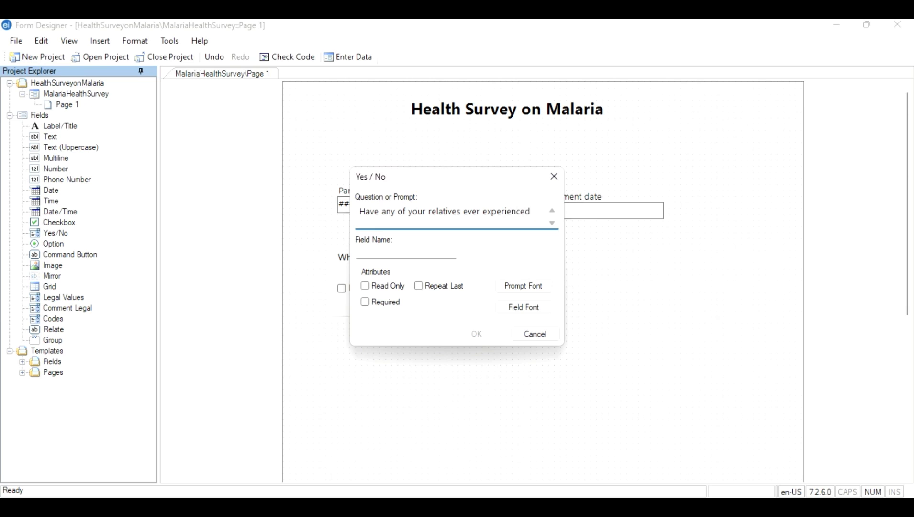
type("Malaria?")
left_click(448, 251)
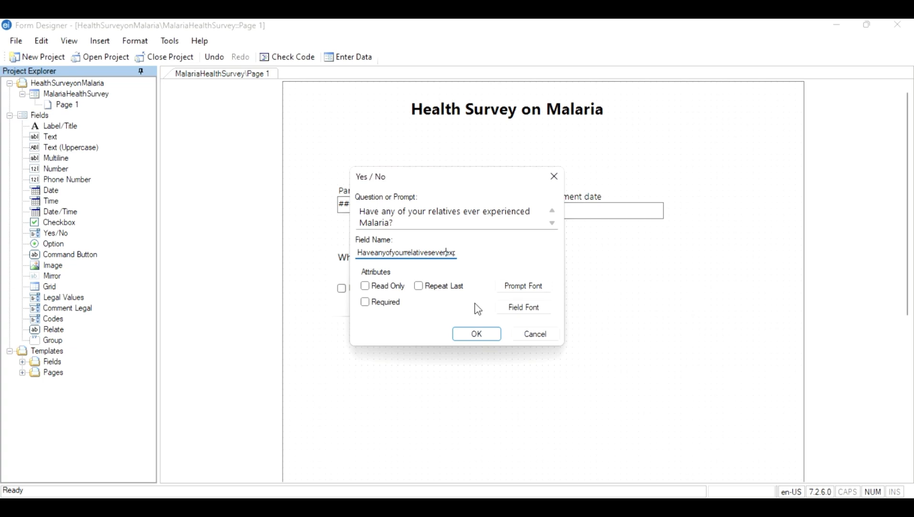
left_click(476, 335)
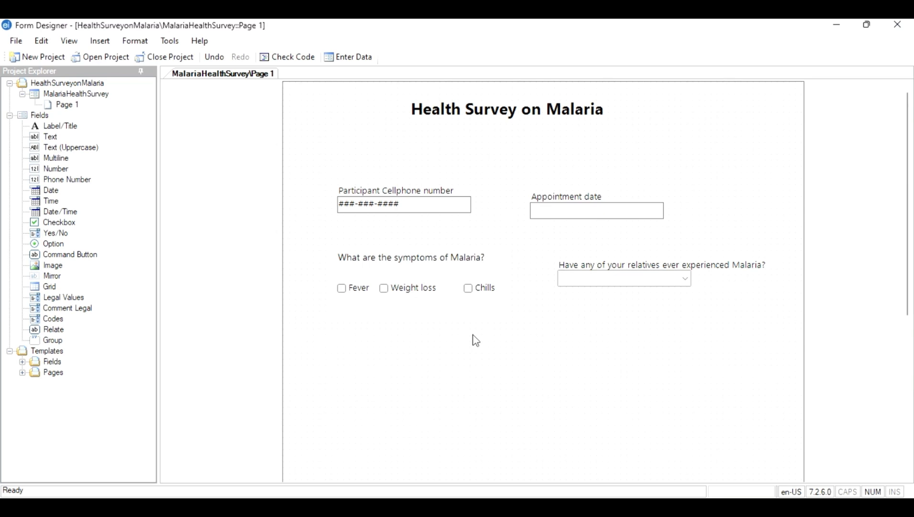
Step: Check the answer choices offered by the Yes/No field about relatives
left_click(694, 282)
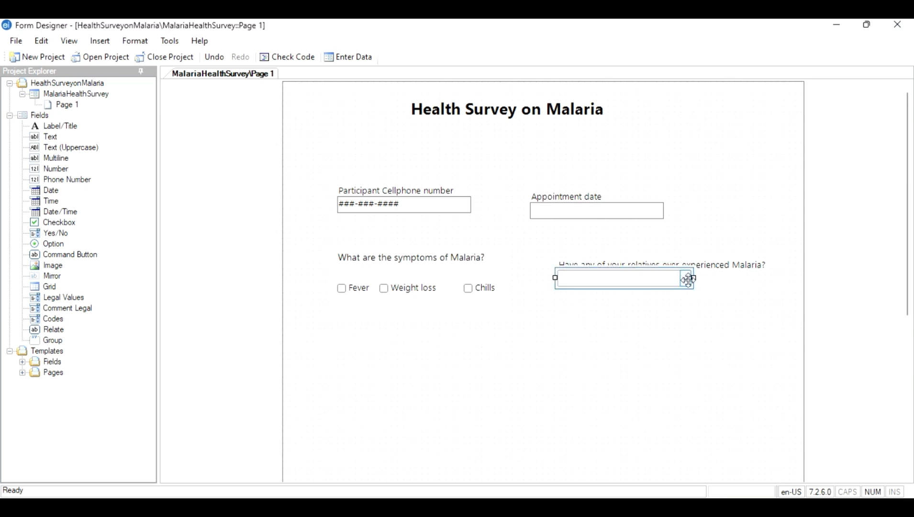
left_click(688, 279)
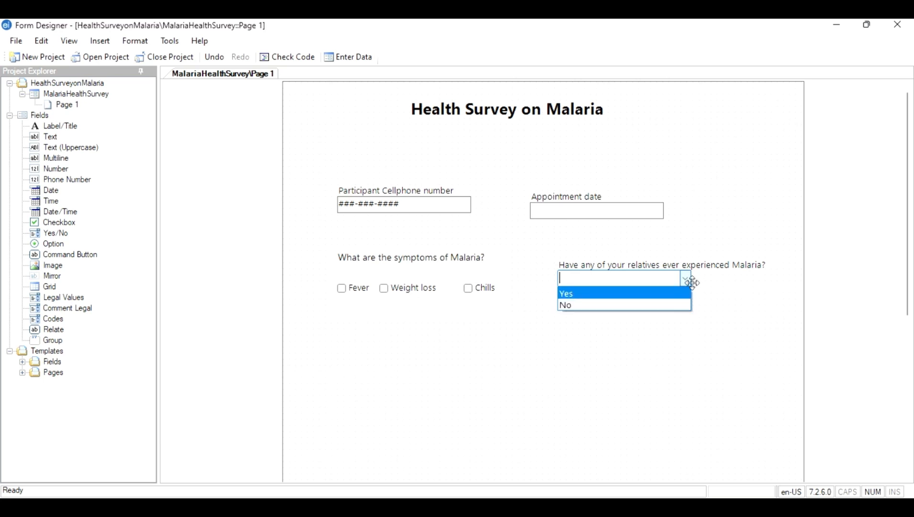
left_click(686, 279)
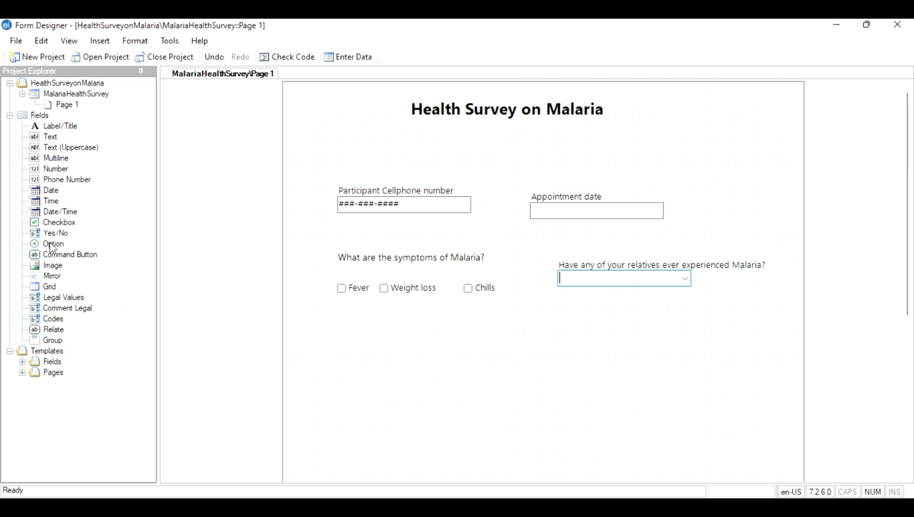
Step: Add an Option field with the prompt and field name Gender and the choices Male and Female, aligned beneath the symptoms group
left_click_drag(52, 247, 403, 337)
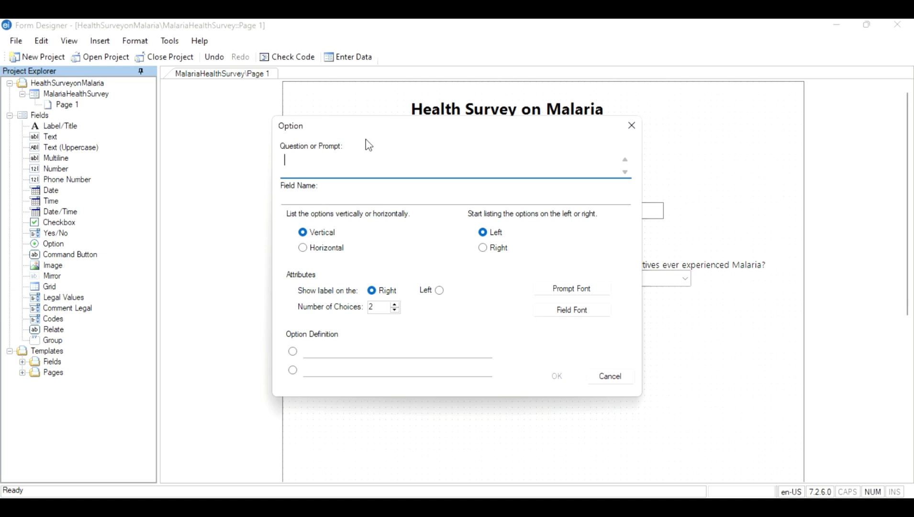
type("Gender")
left_click(321, 198)
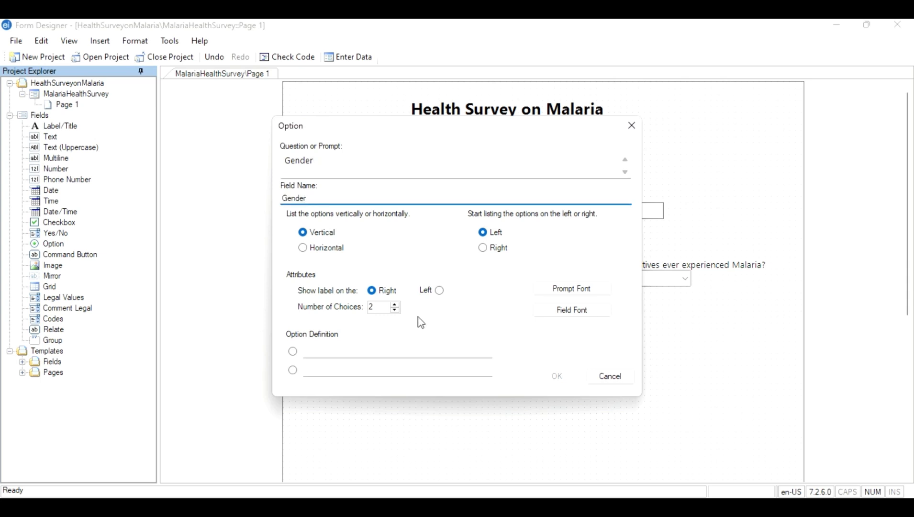
left_click(406, 349)
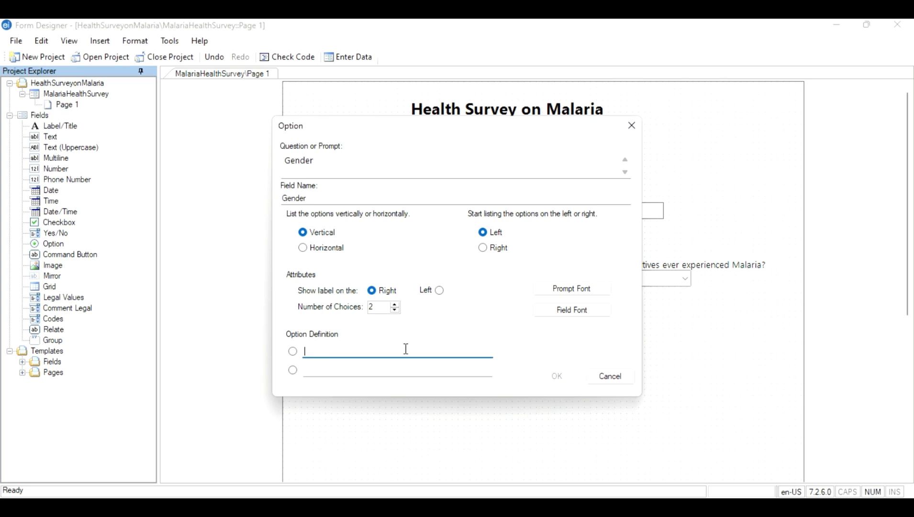
type("Male")
left_click(384, 372)
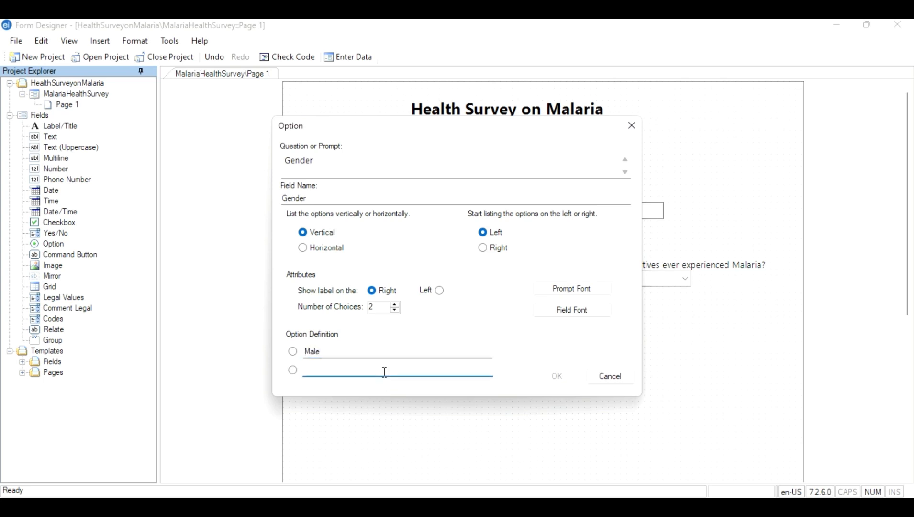
type("Female")
left_click(396, 304)
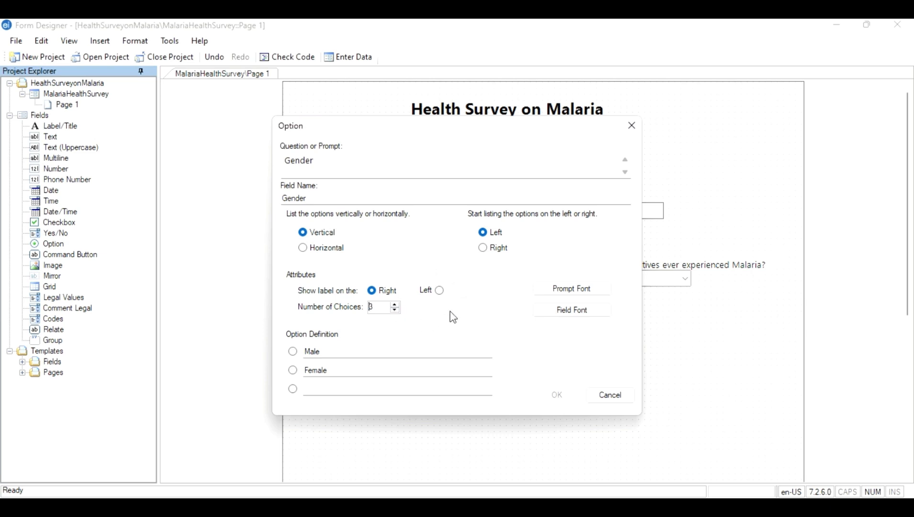
left_click(395, 311)
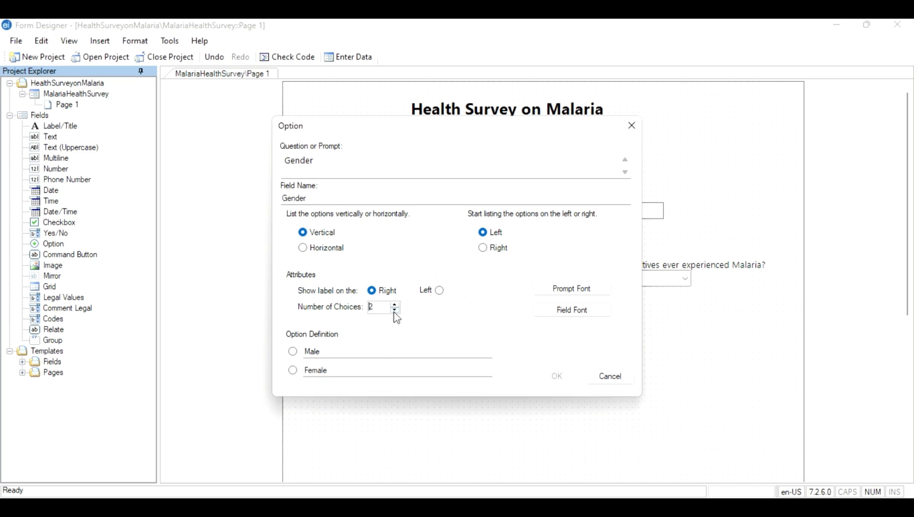
left_click(569, 379)
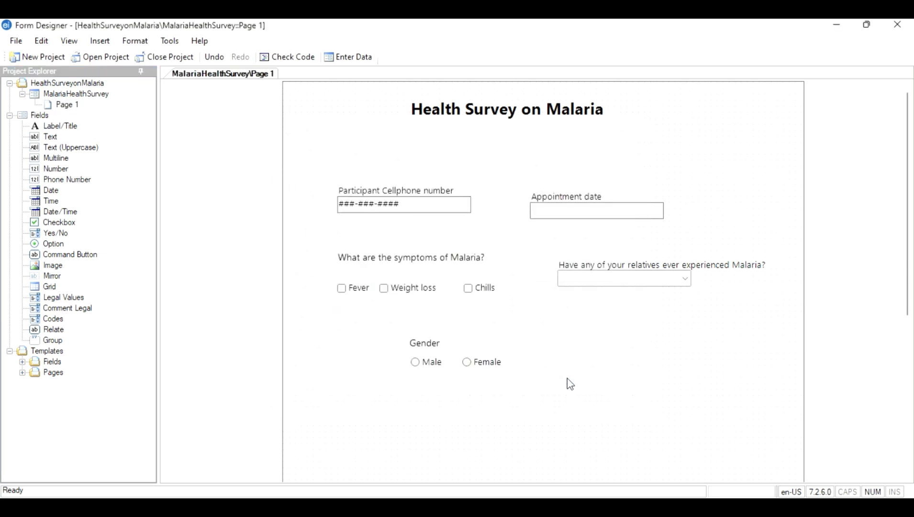
left_click_drag(454, 352, 393, 338)
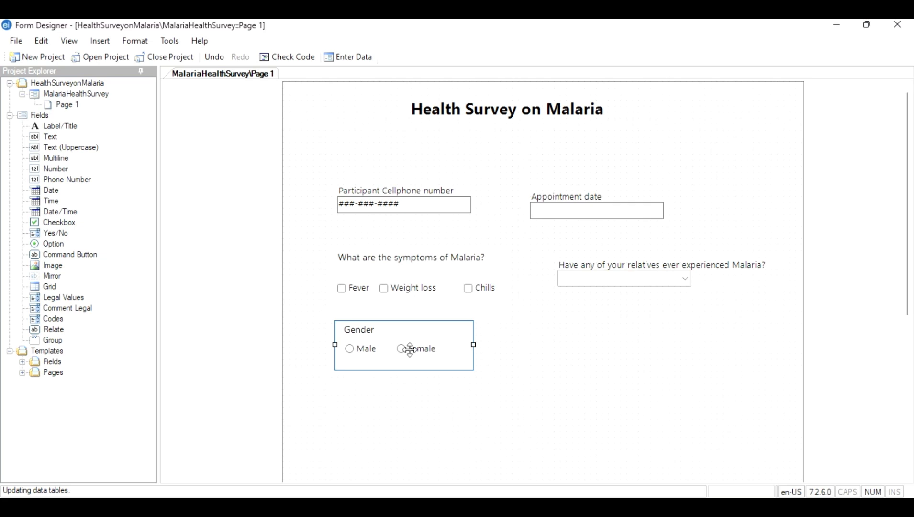
left_click(410, 383)
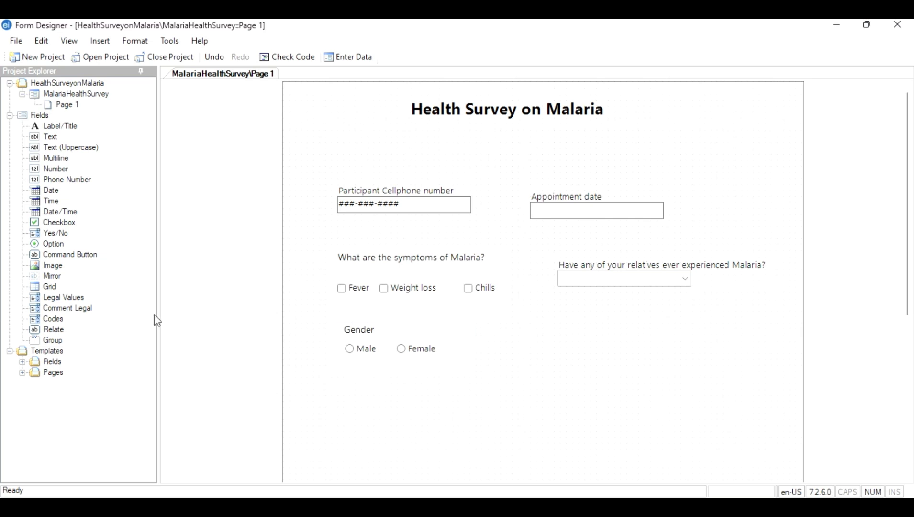
Step: Place a Legal Values field beside Gender with the prompt "What symptoms did you experience when having Malaria?" and the matching field name
left_click(52, 301)
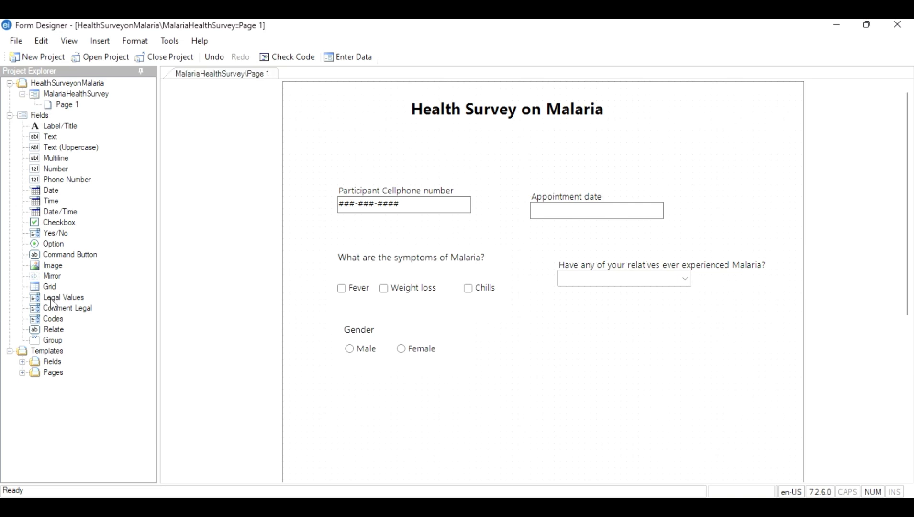
left_click(52, 301)
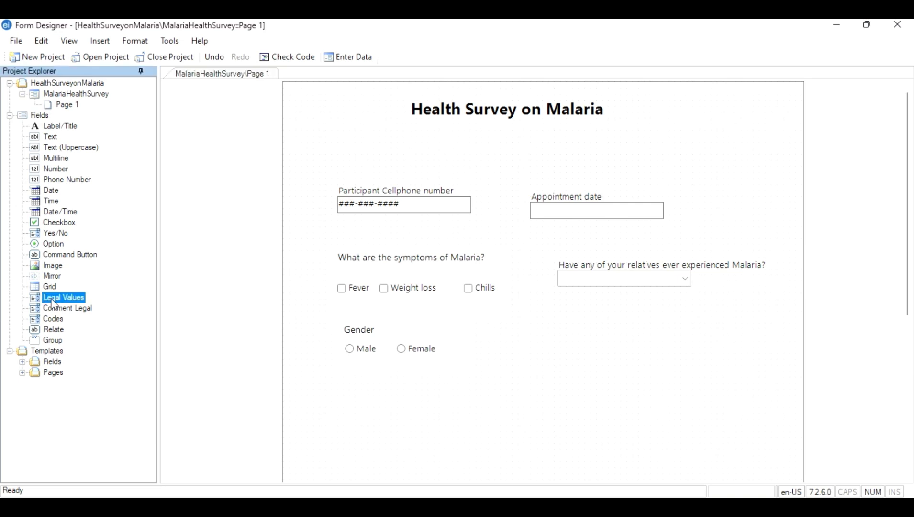
left_click_drag(51, 299, 551, 337)
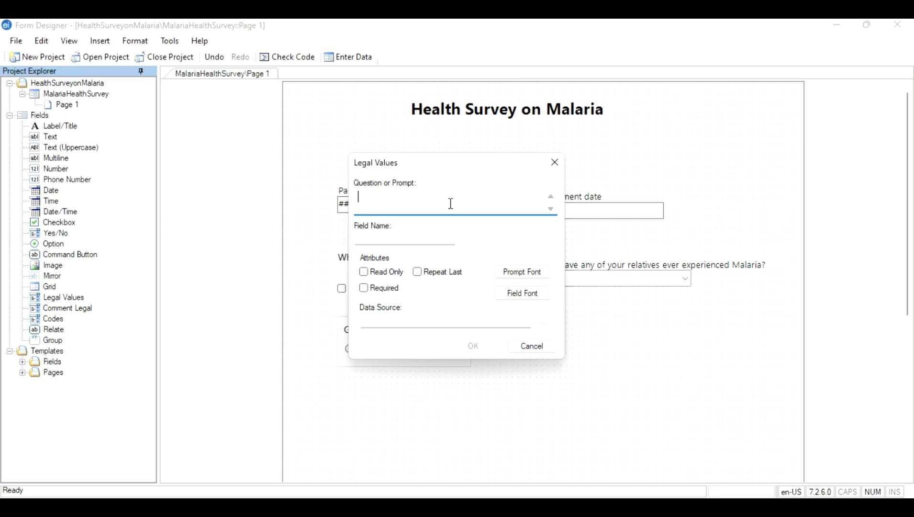
type("What ")
type("syp")
type("m")
type("toms")
key("BackSpace")
key("BackSpace")
key("BackSpace")
key("BackSpace")
key("BackSpace")
key("BackSpace")
key("BackSpace")
type("mptoms d")
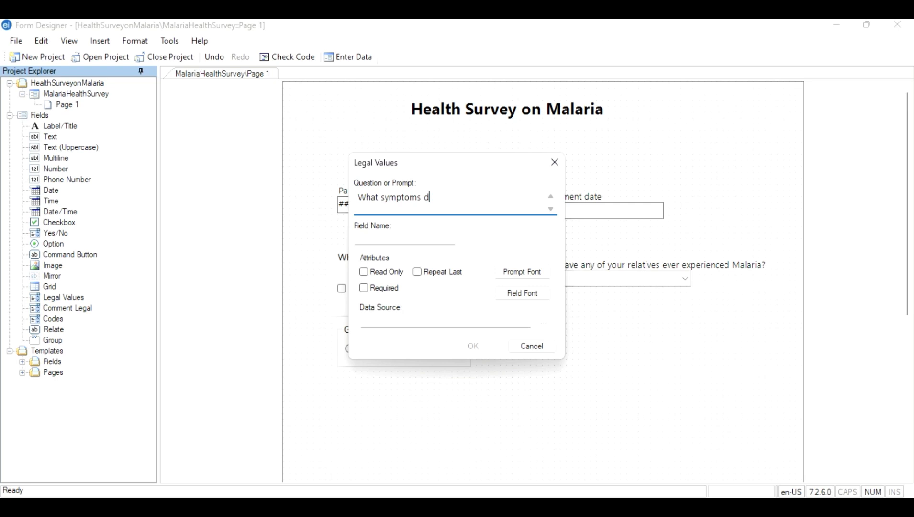
type("id you experience when ")
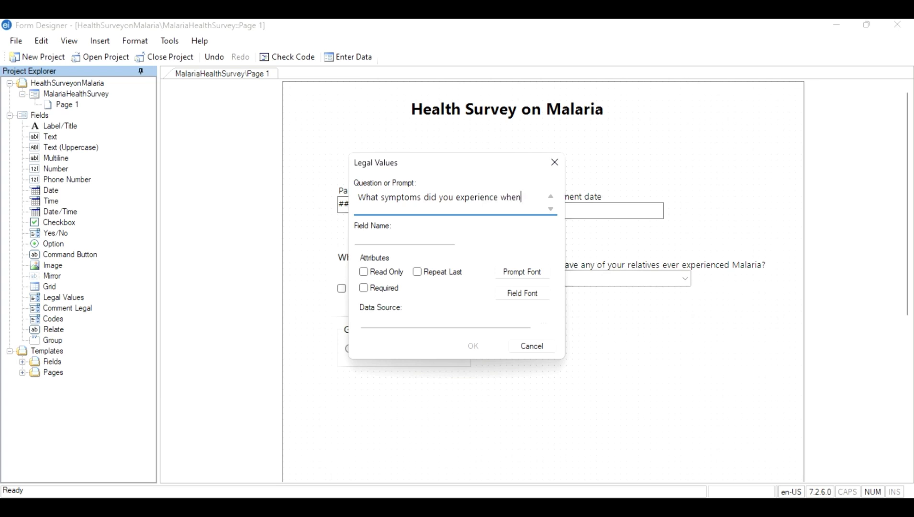
type("having Malaria?")
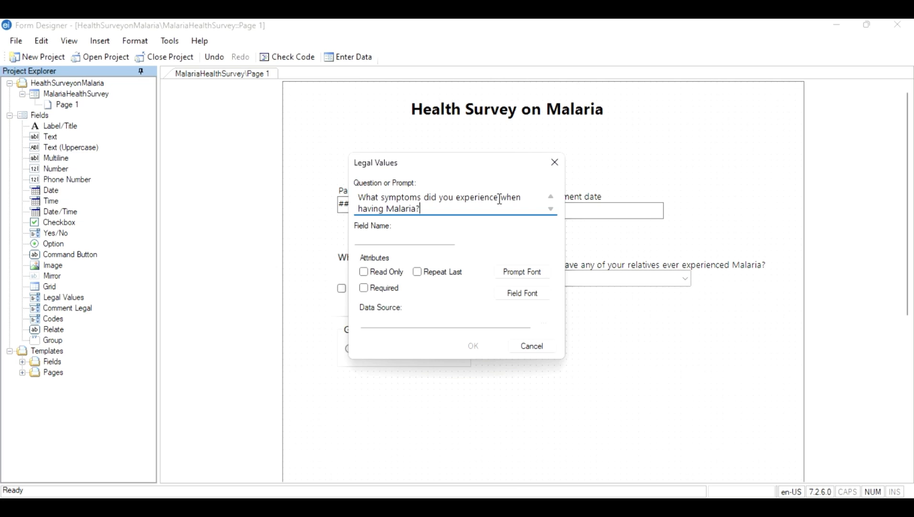
left_click(430, 237)
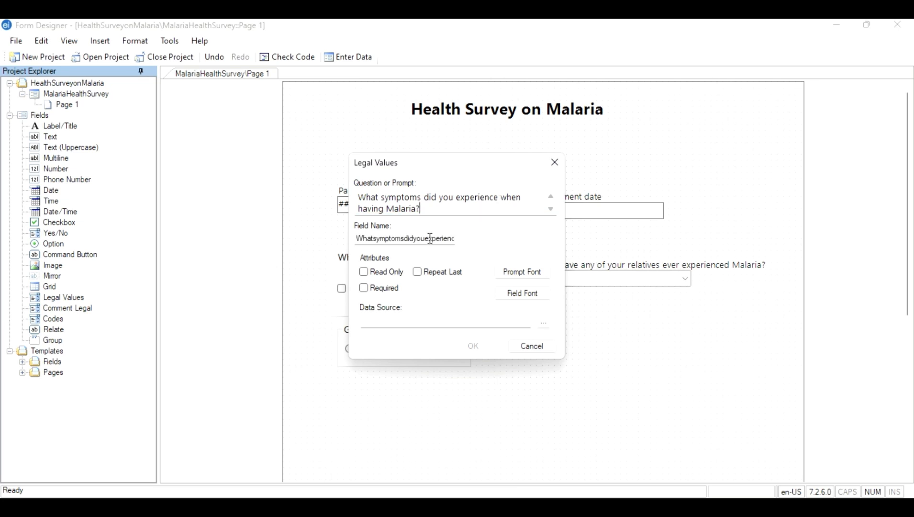
left_click(431, 238)
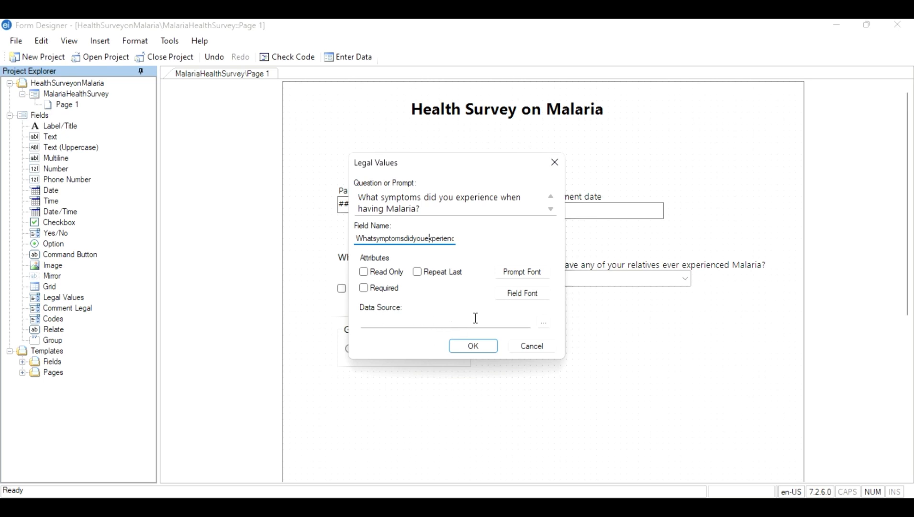
Step: Create a new data source for the Legal Values field with the entries Chills, Fever, Fatigue and Nausea, and finish the field
left_click(544, 321)
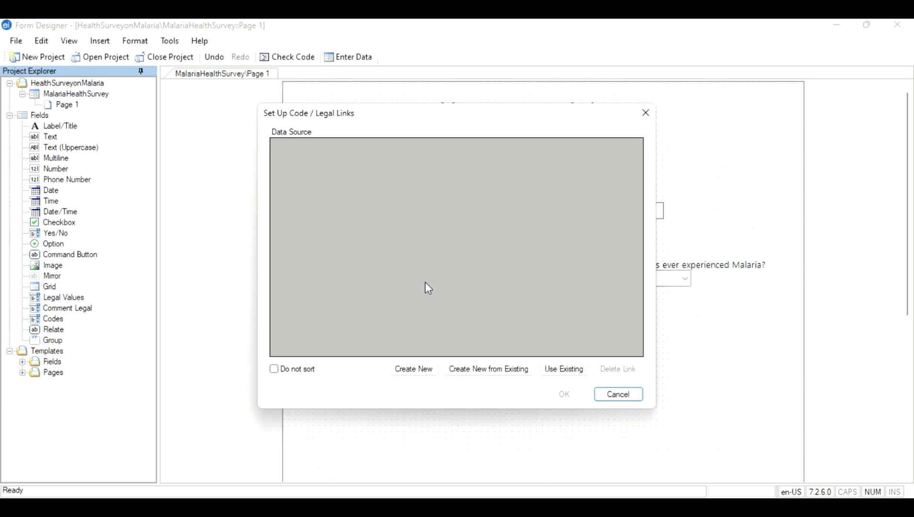
left_click(415, 369)
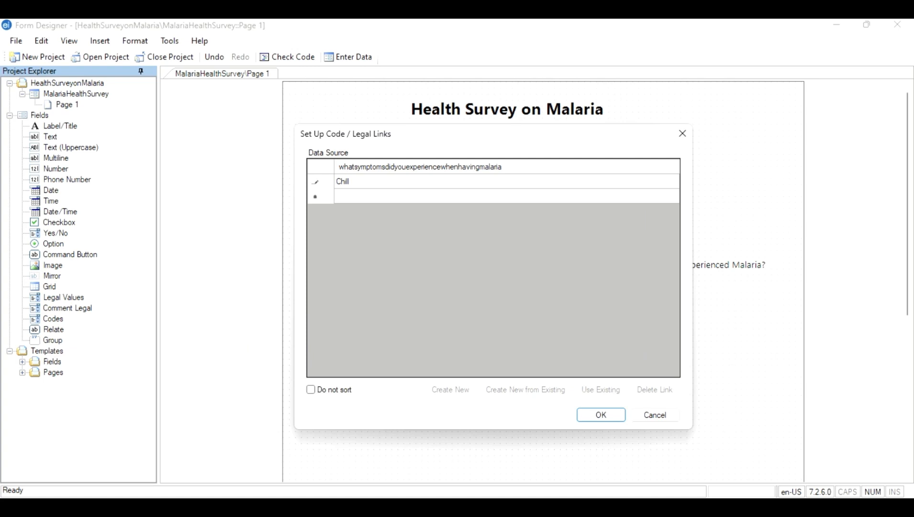
type("lls")
key("Return")
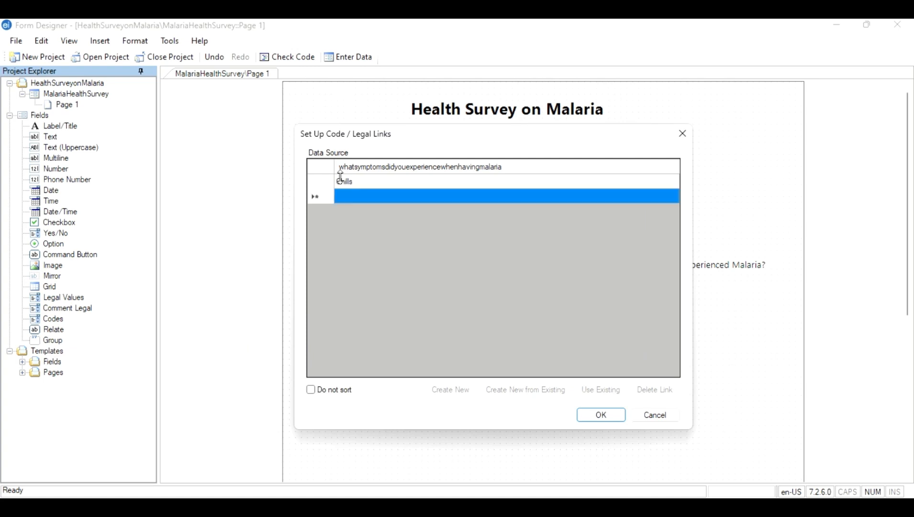
left_click(348, 197)
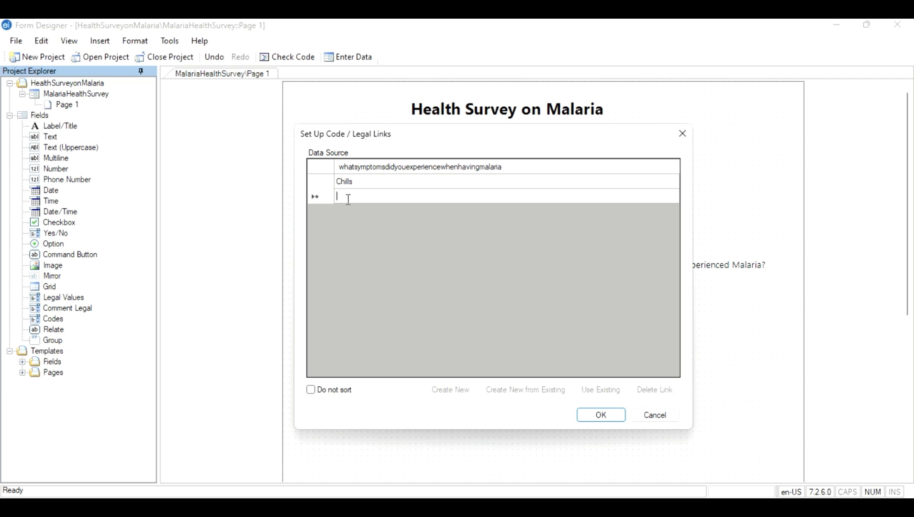
type("Fever")
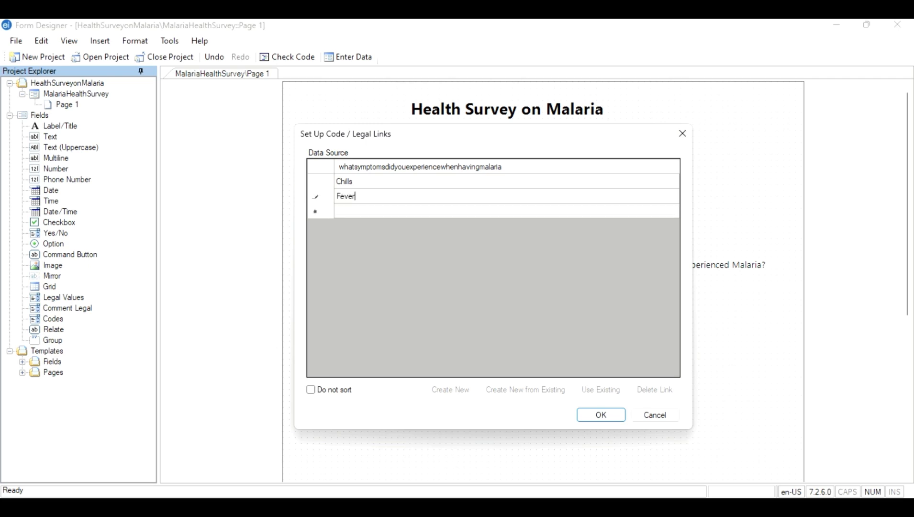
left_click(348, 211)
type("Fati")
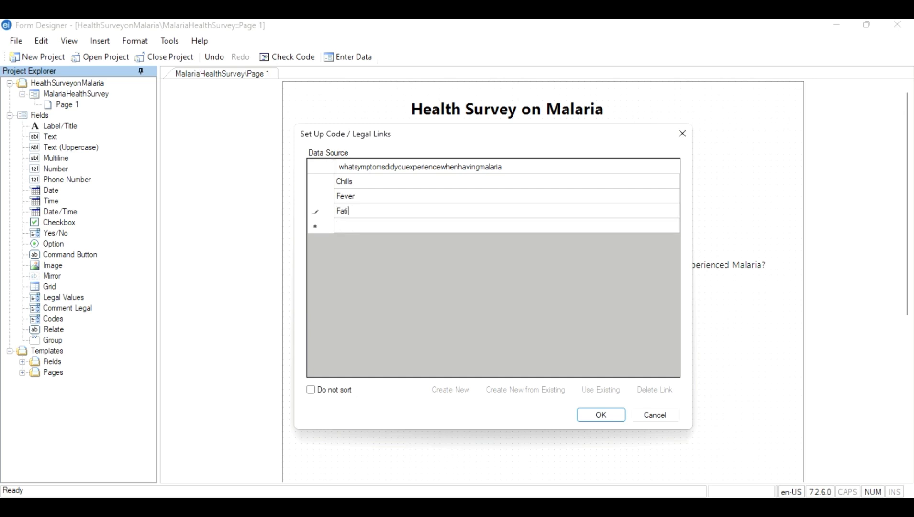
type("gue")
left_click(349, 227)
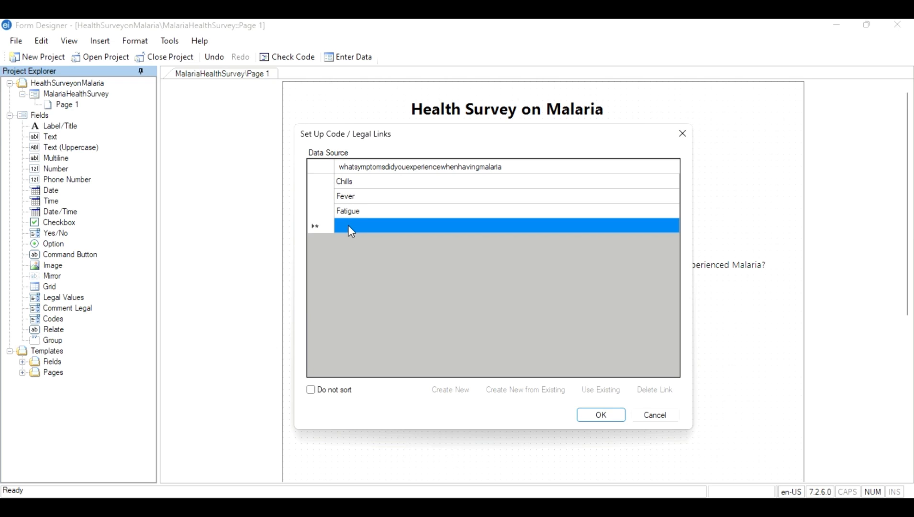
left_click(348, 225)
type("Nau")
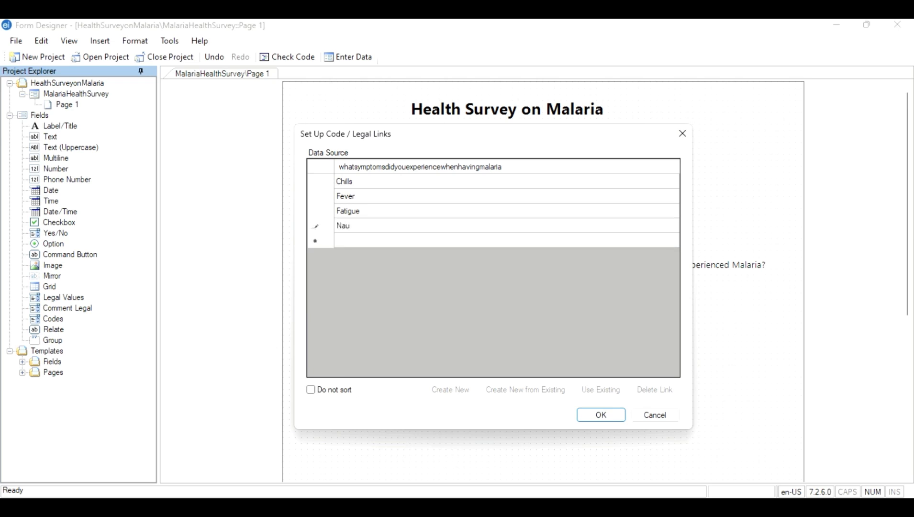
type("sea")
left_click(591, 416)
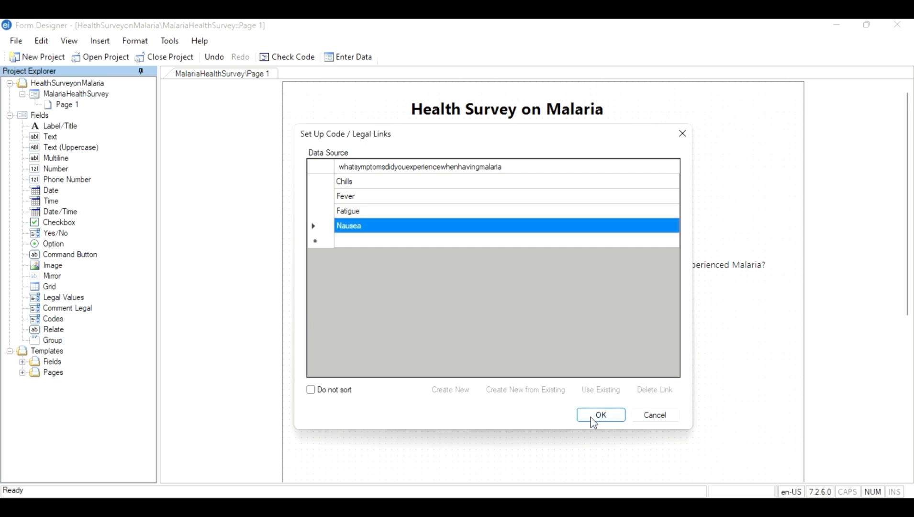
left_click(593, 422)
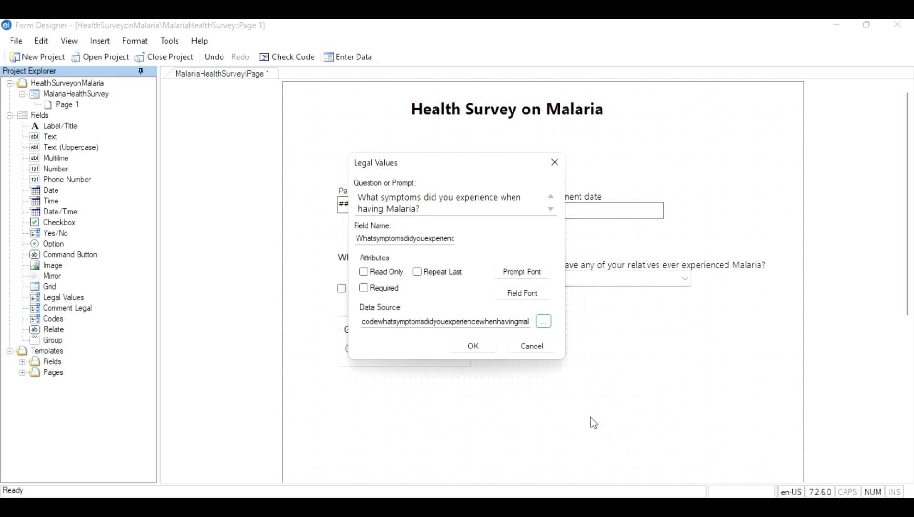
left_click(486, 349)
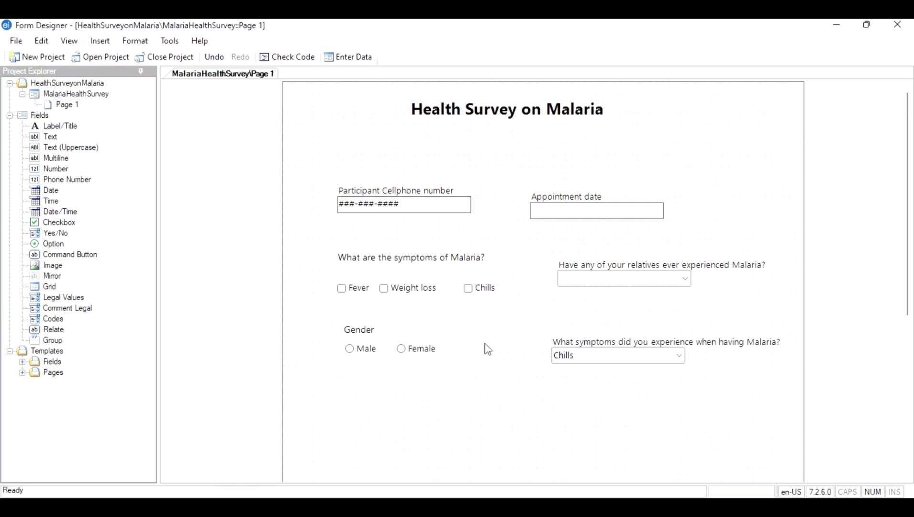
Step: Move the experienced-symptoms dropdown and its prompt into line beneath the relatives question
left_click(601, 340)
left_click_drag(602, 340, 641, 341)
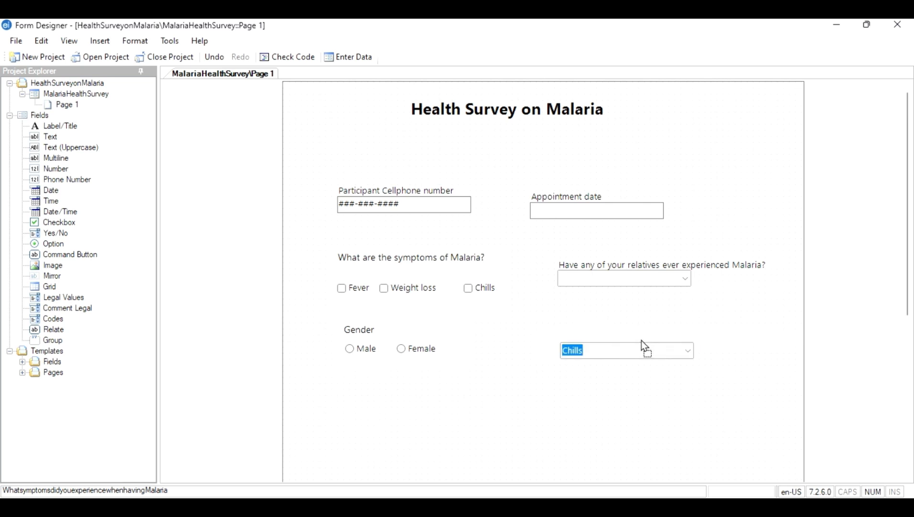
left_click(675, 358)
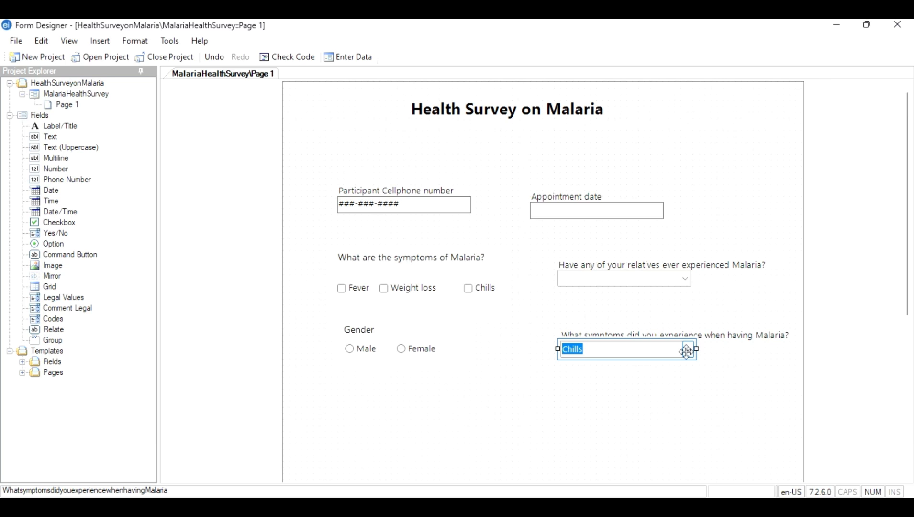
left_click(687, 350)
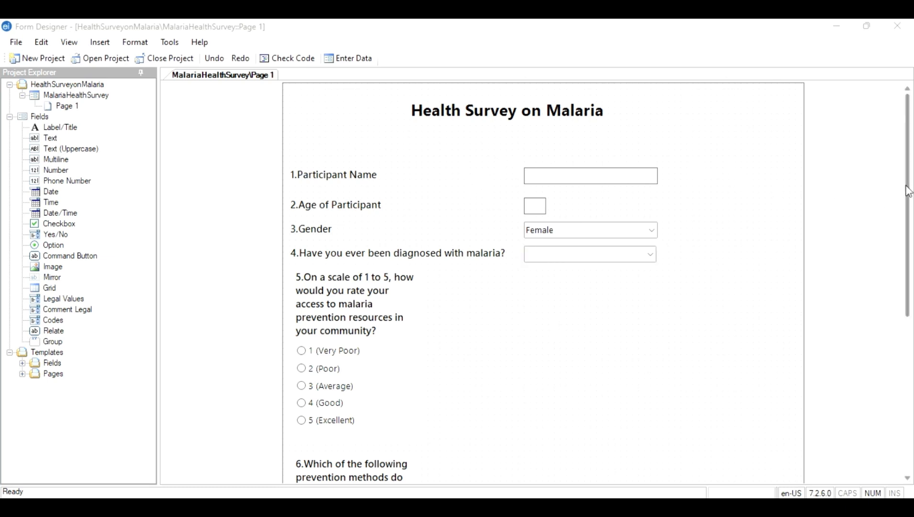
Step: Set the Dreams picture from Downloads as the background image with Stretch layout, applied to the current page only
left_click_drag(909, 184, 912, 165)
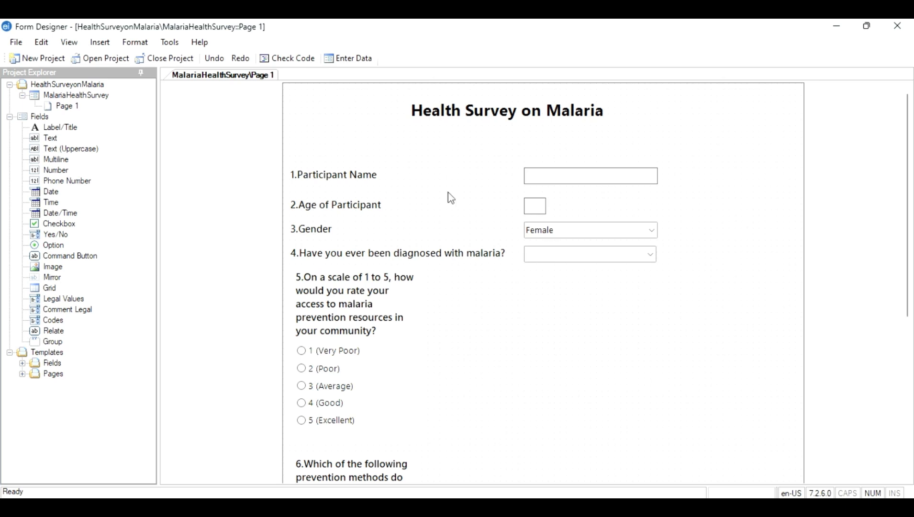
left_click(140, 43)
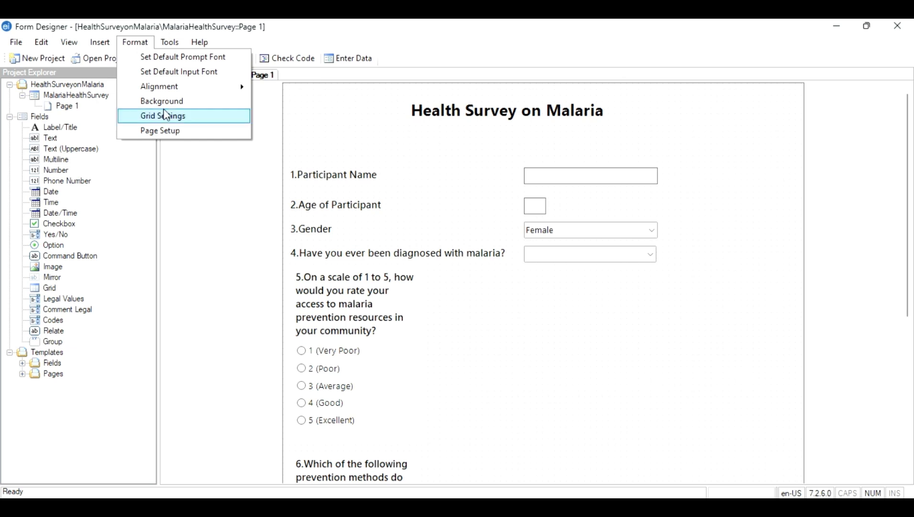
left_click(174, 101)
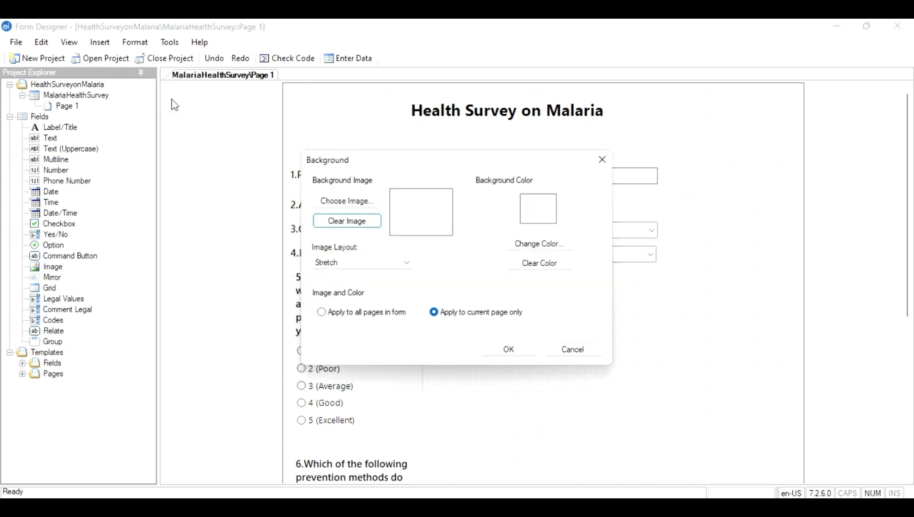
left_click(364, 201)
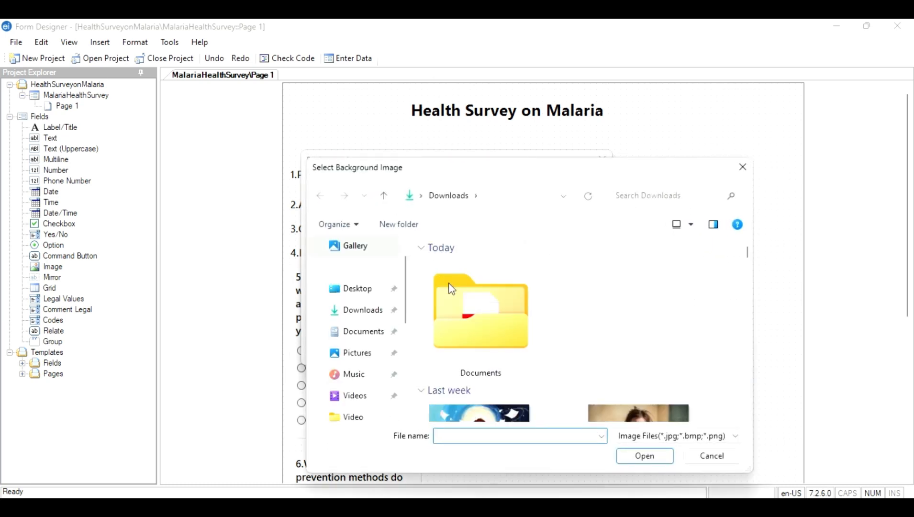
left_click(495, 415)
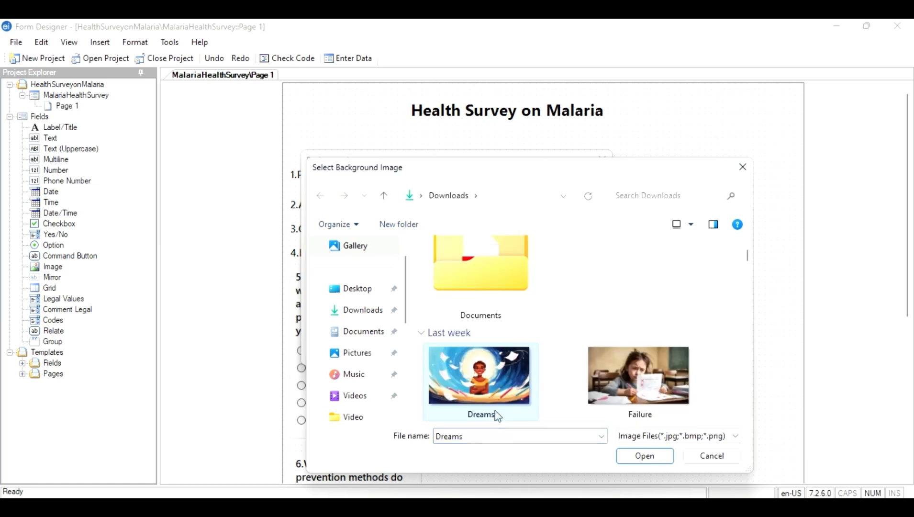
left_click(646, 456)
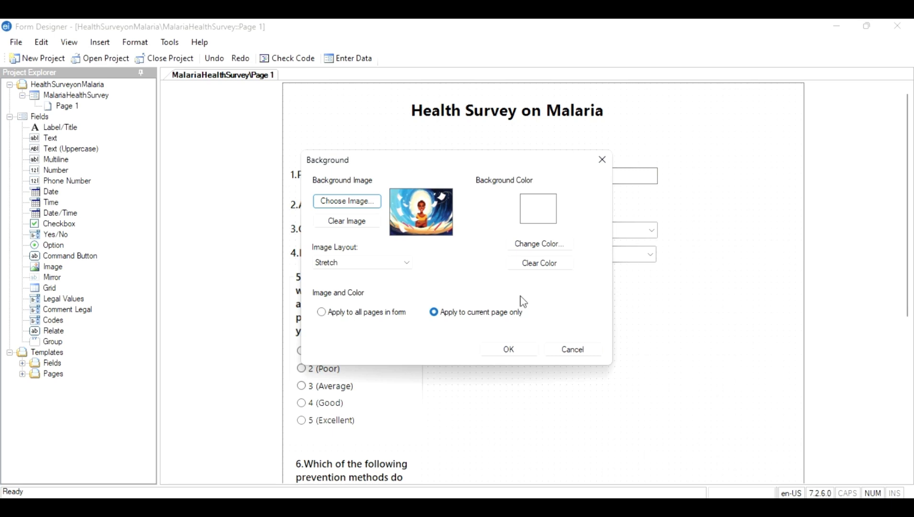
left_click(508, 350)
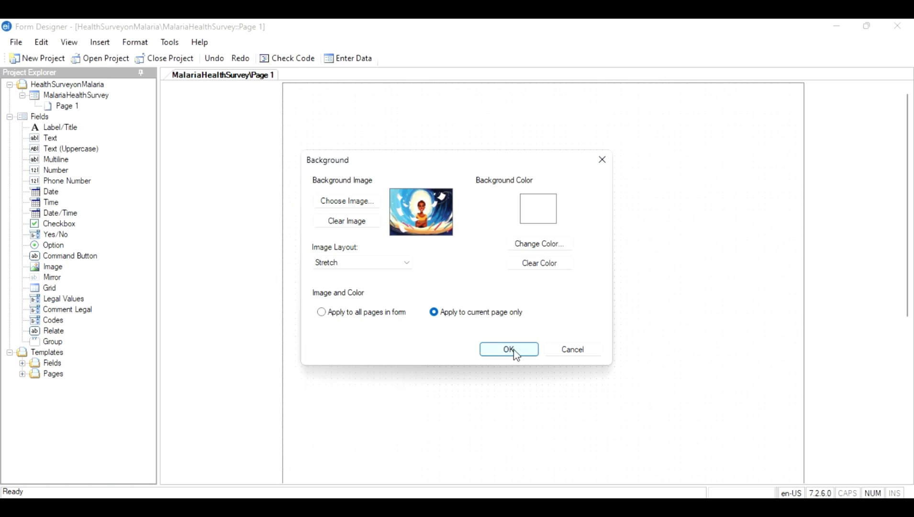
left_click(514, 350)
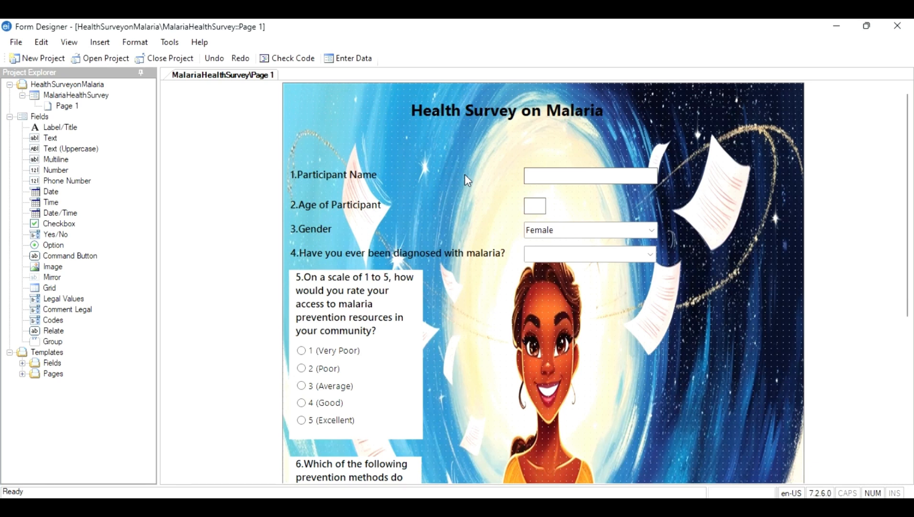
Step: Clear the page's background image and set its background color to blue for the current page only
left_click(135, 45)
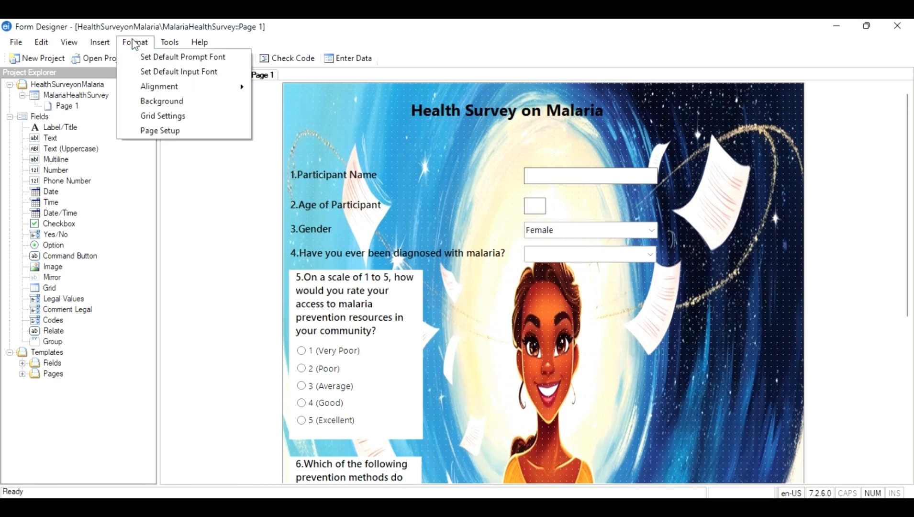
left_click(184, 103)
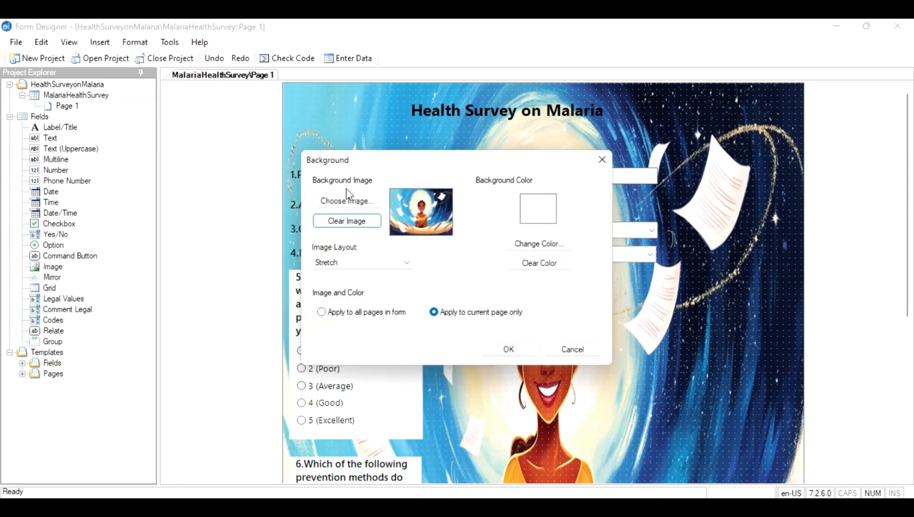
left_click(362, 224)
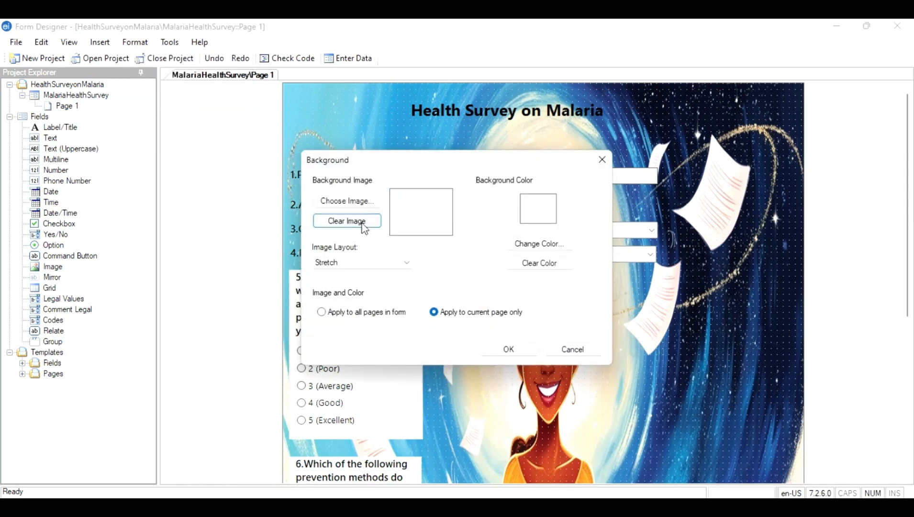
left_click(547, 245)
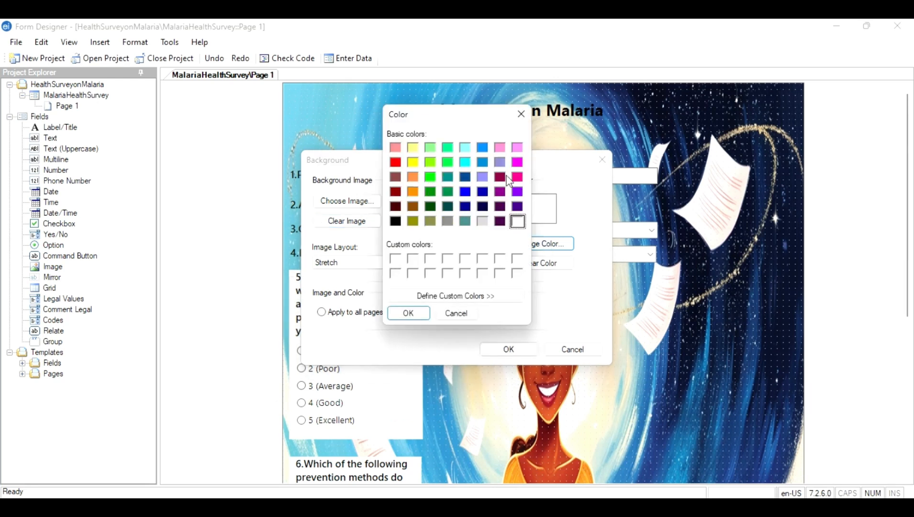
left_click(465, 193)
left_click(408, 313)
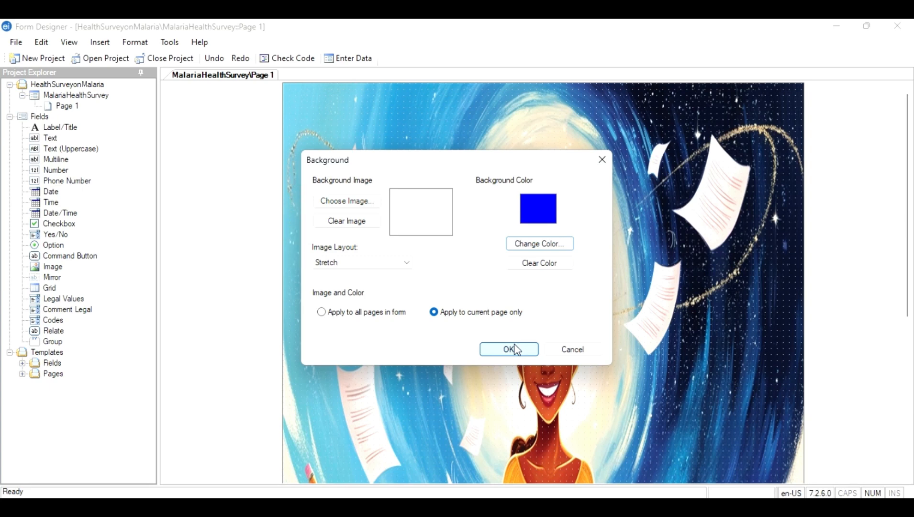
left_click(508, 349)
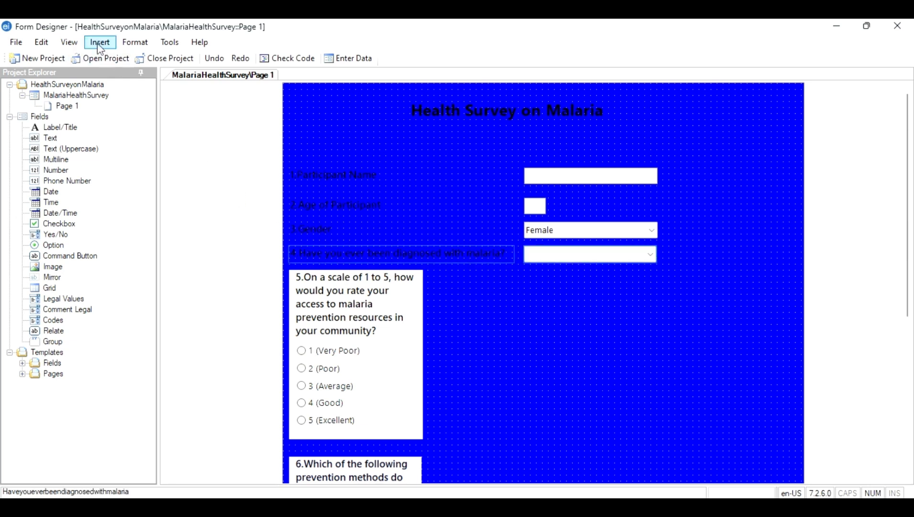
Step: Clear the background color of the current page
left_click(138, 45)
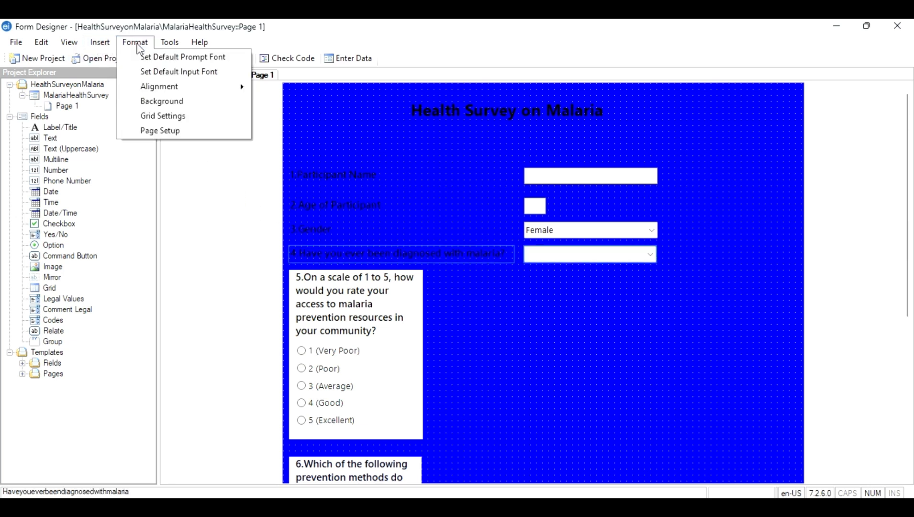
left_click(189, 101)
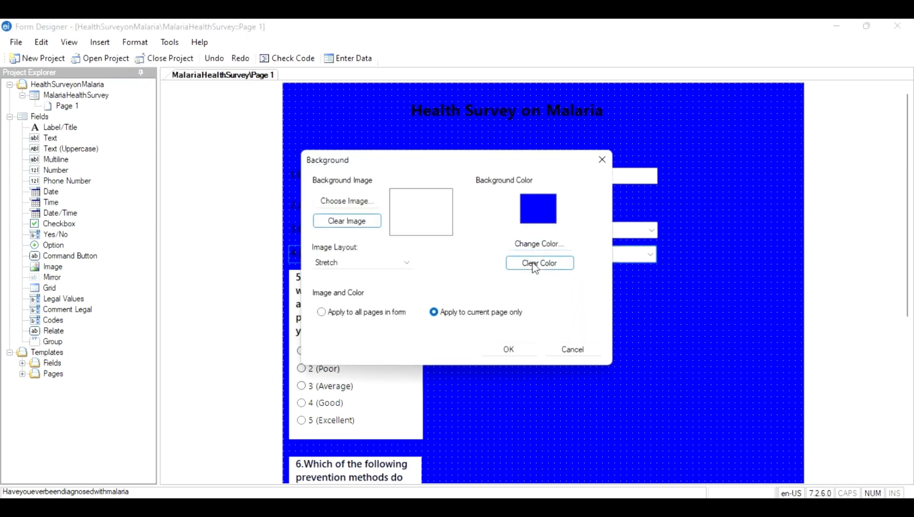
left_click(534, 265)
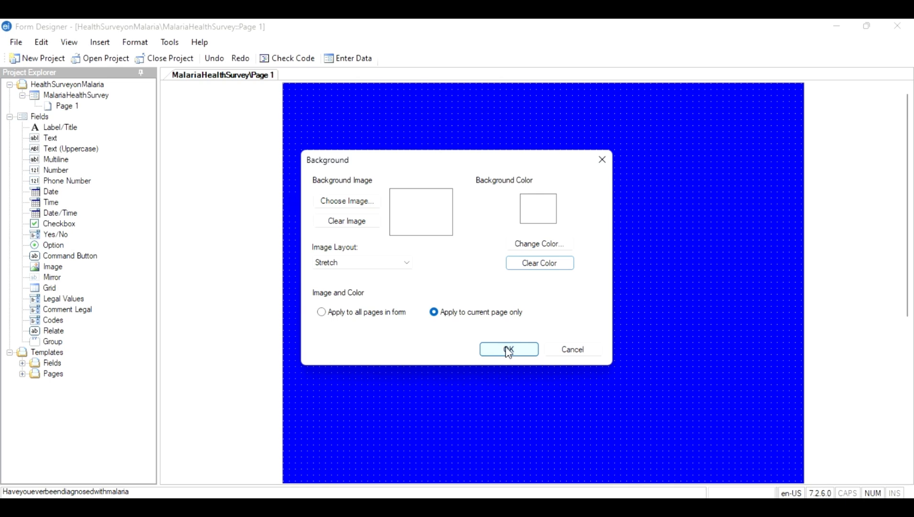
left_click(508, 349)
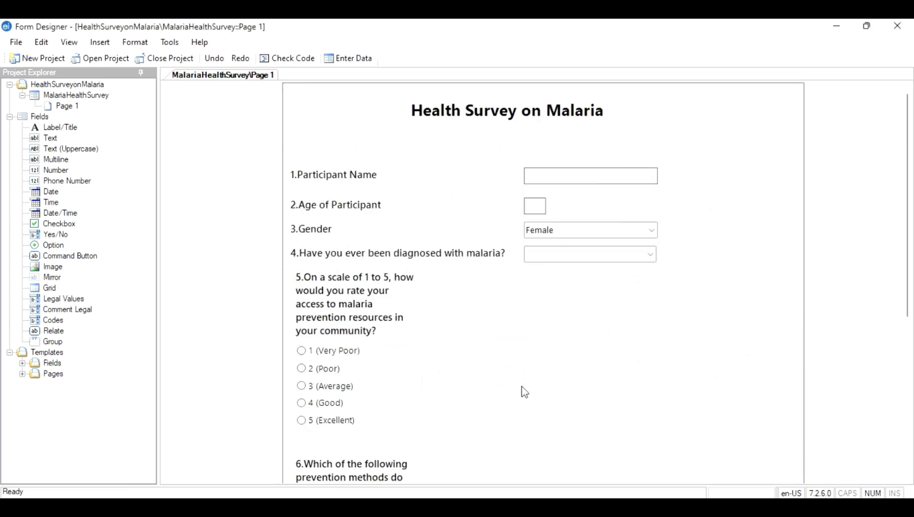
left_click(296, 259)
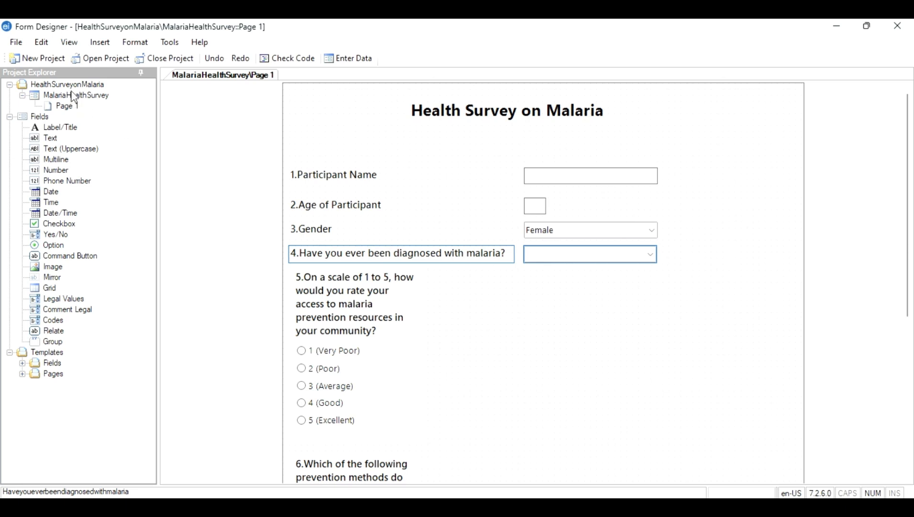
left_click(318, 191)
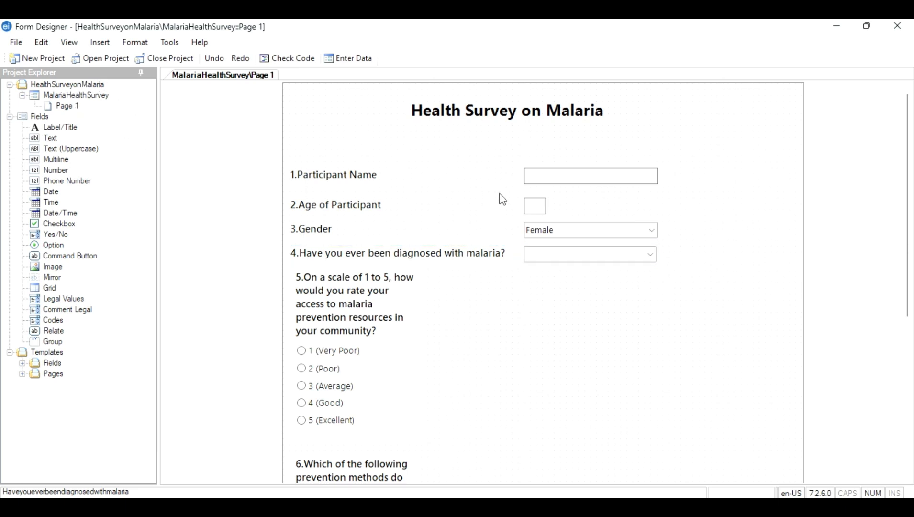
left_click_drag(909, 179, 910, 335)
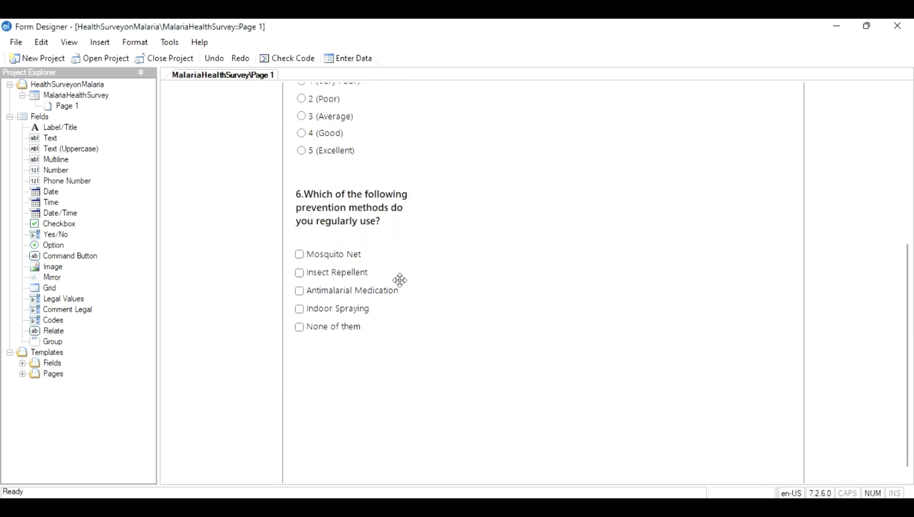
left_click(334, 256)
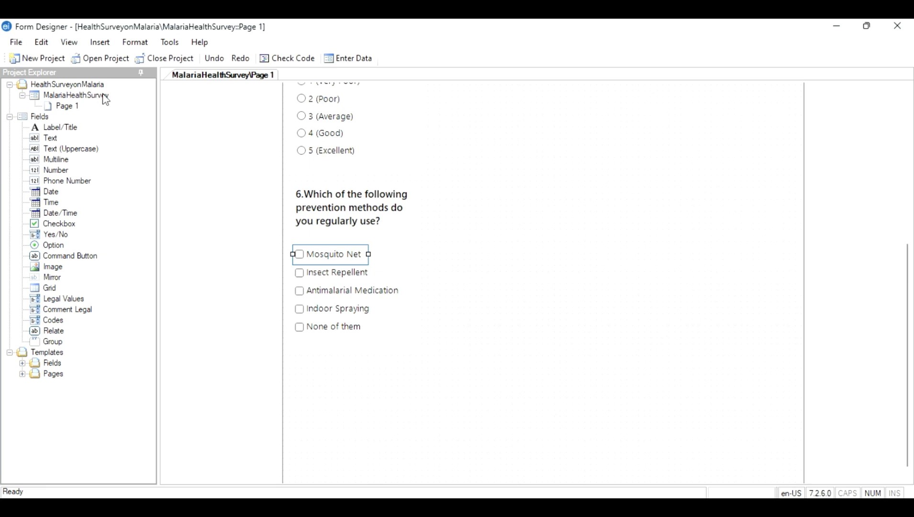
Step: Add a page named "Questions on Malaria" to the MalariaHealthSurvey form
right_click(106, 99)
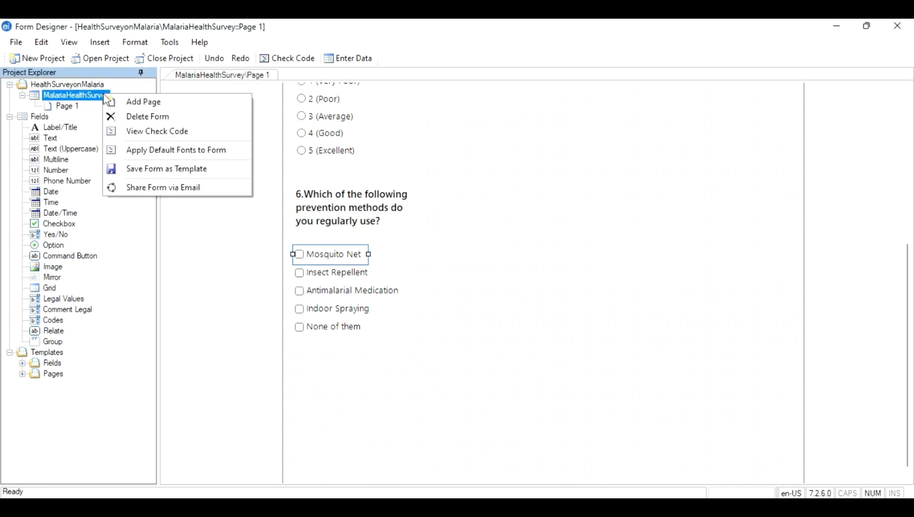
left_click(148, 103)
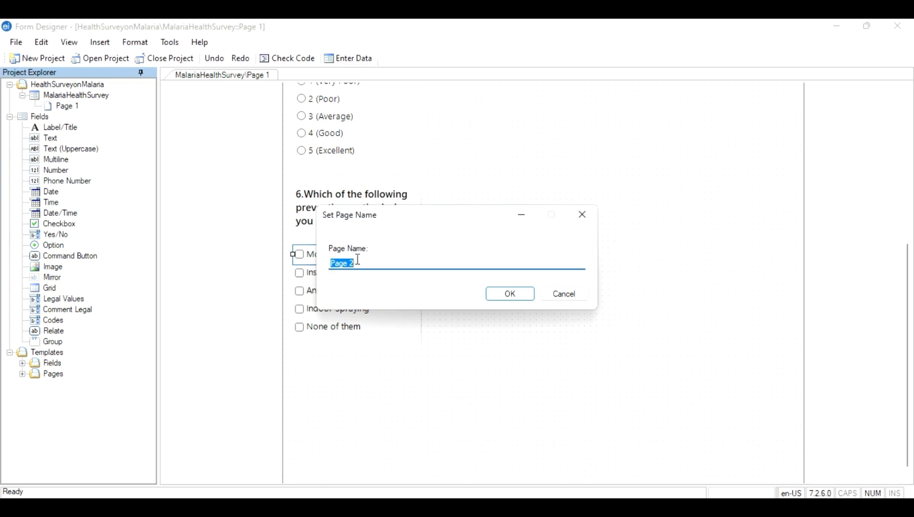
key("BackSpace")
type("Questions on Malaria")
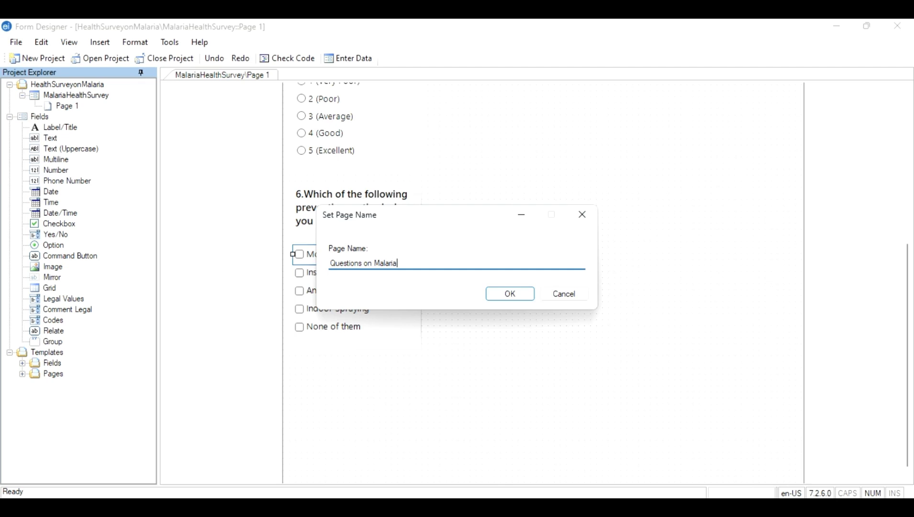
left_click(511, 295)
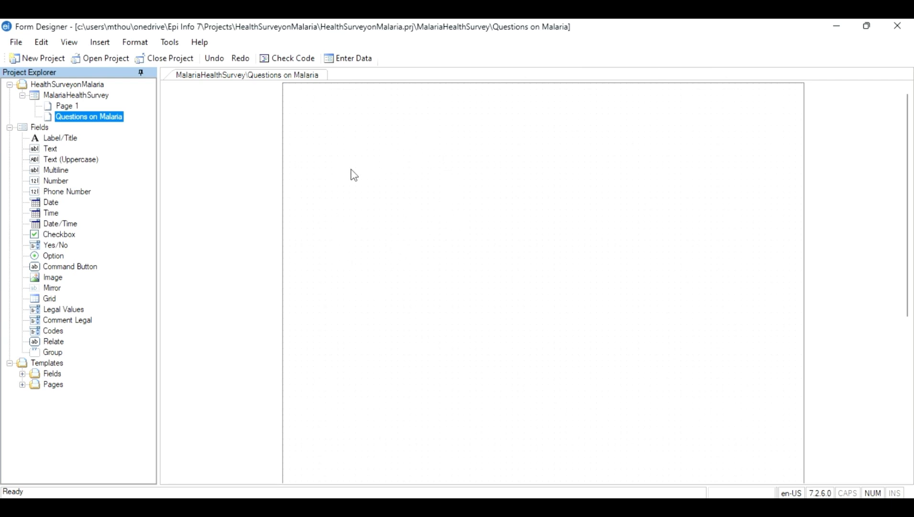
left_click(65, 105)
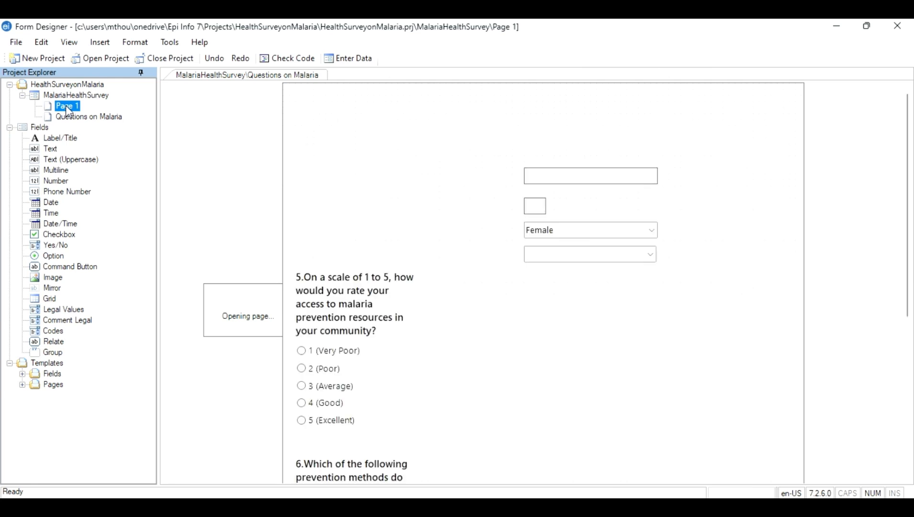
right_click(66, 105)
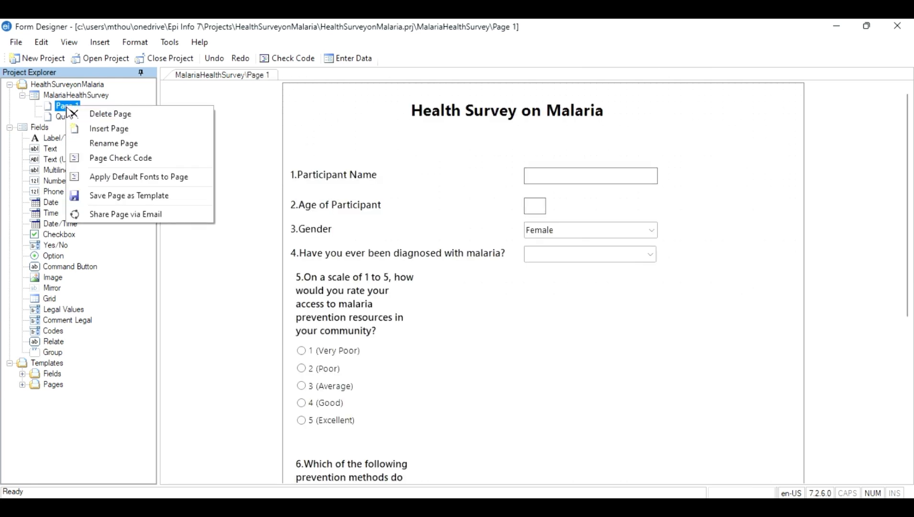
left_click(221, 98)
Step: Delete the "Questions on Malaria" page from the MalariaHealthSurvey form
left_click(82, 119)
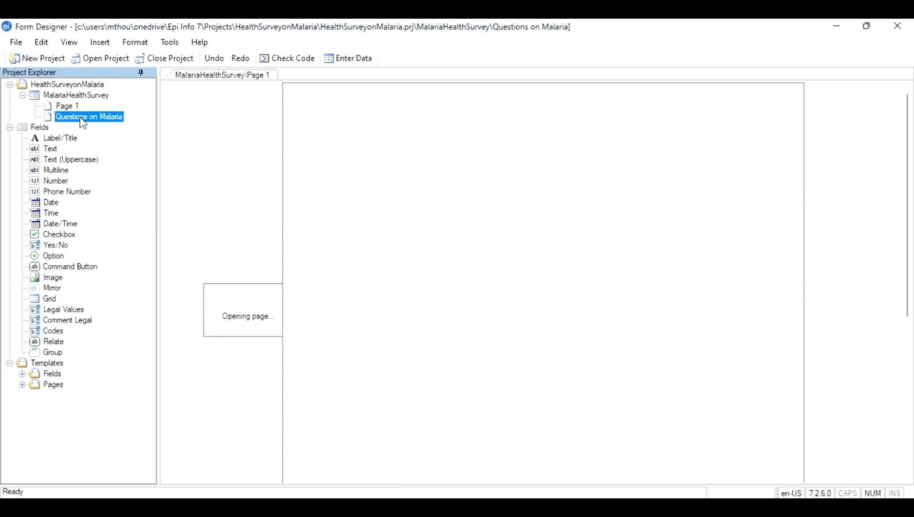
right_click(82, 121)
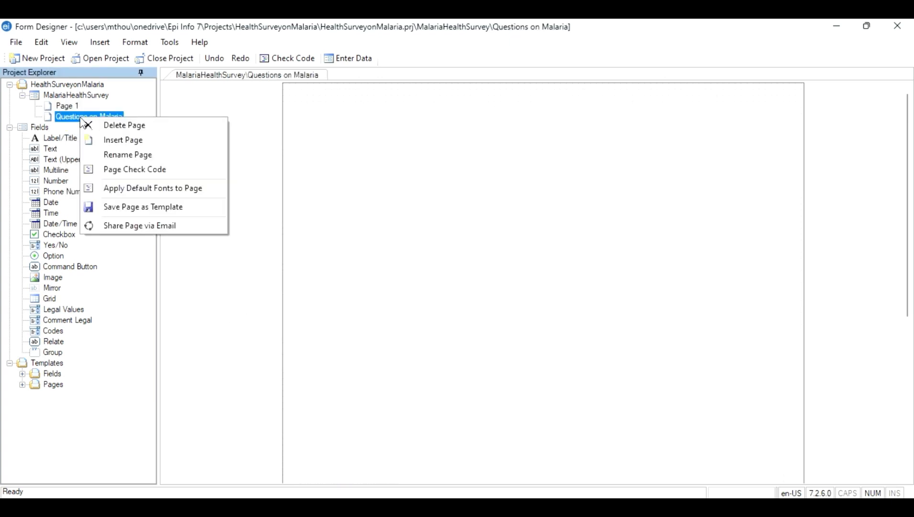
left_click(122, 126)
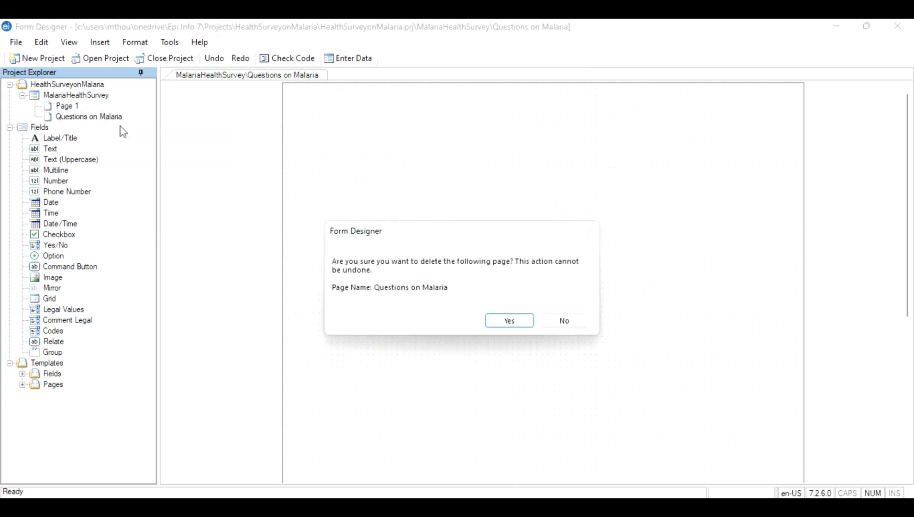
left_click(510, 322)
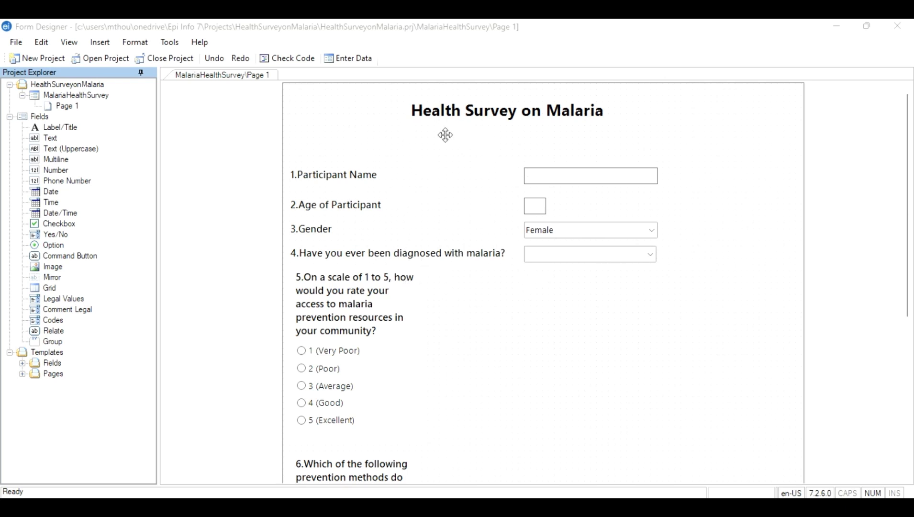
Step: Open the malaria survey form for data entry and minimize its window to reach the desktop
left_click(354, 60)
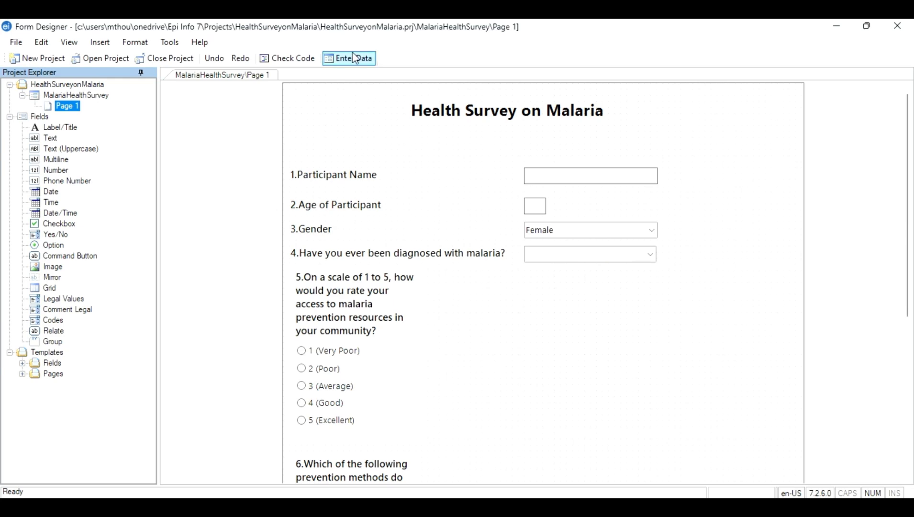
left_click(351, 61)
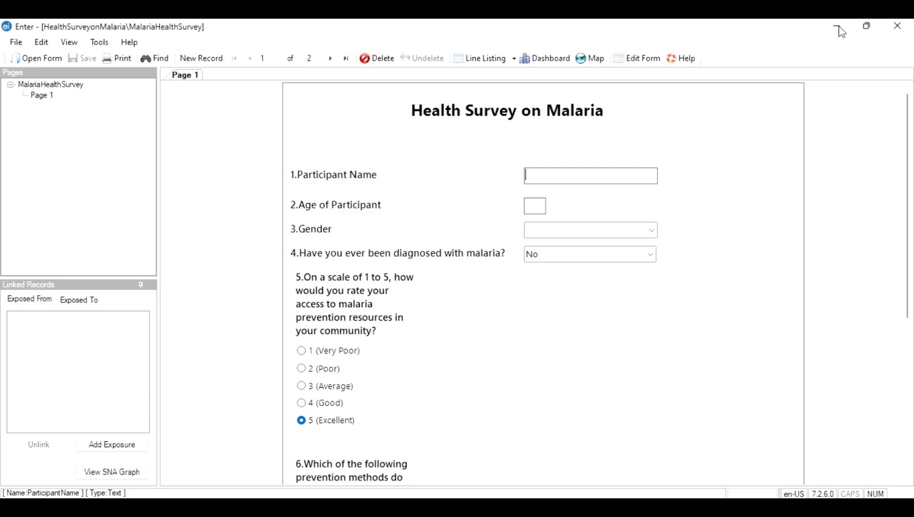
left_click(837, 26)
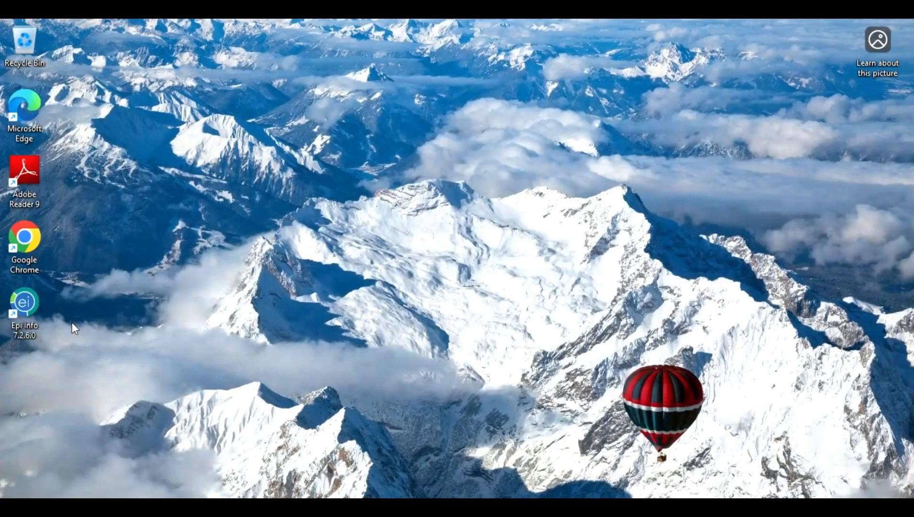
Step: Launch Epi Info from the desktop, start its Enter Data module and minimize the launcher window
left_click(16, 313)
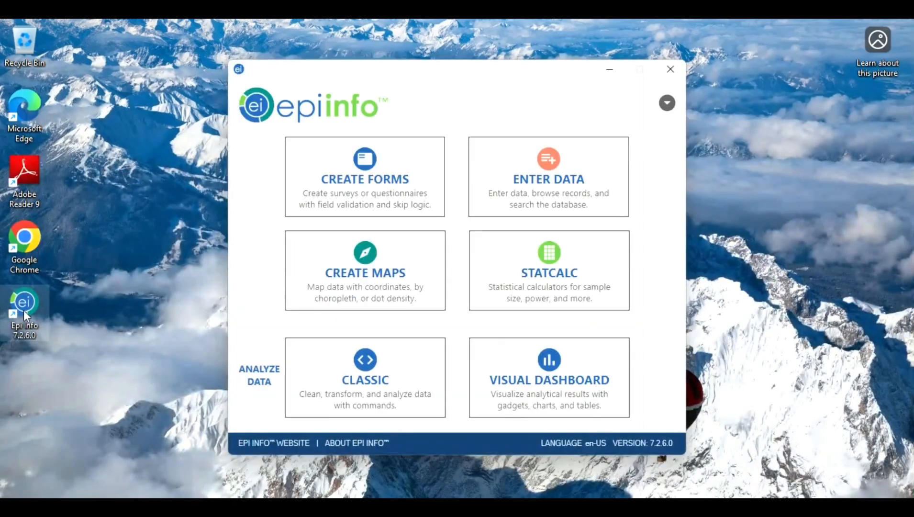
left_click(568, 168)
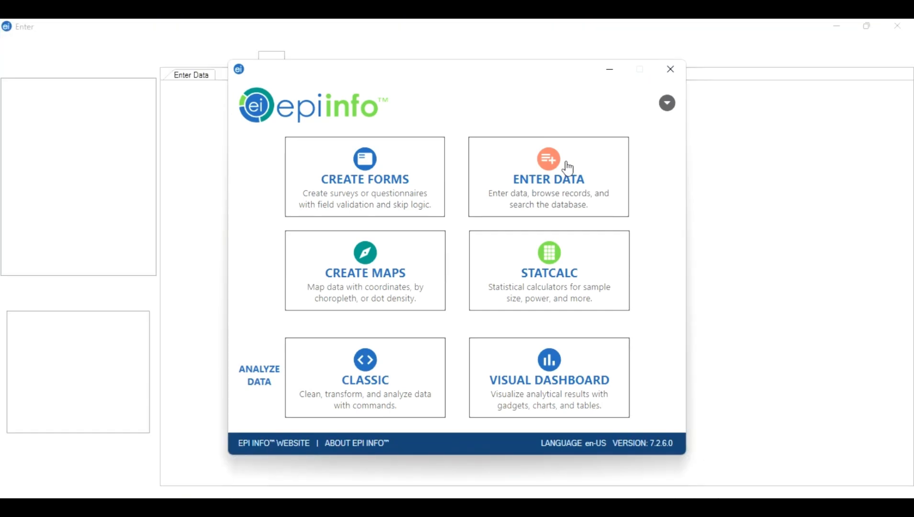
left_click(611, 68)
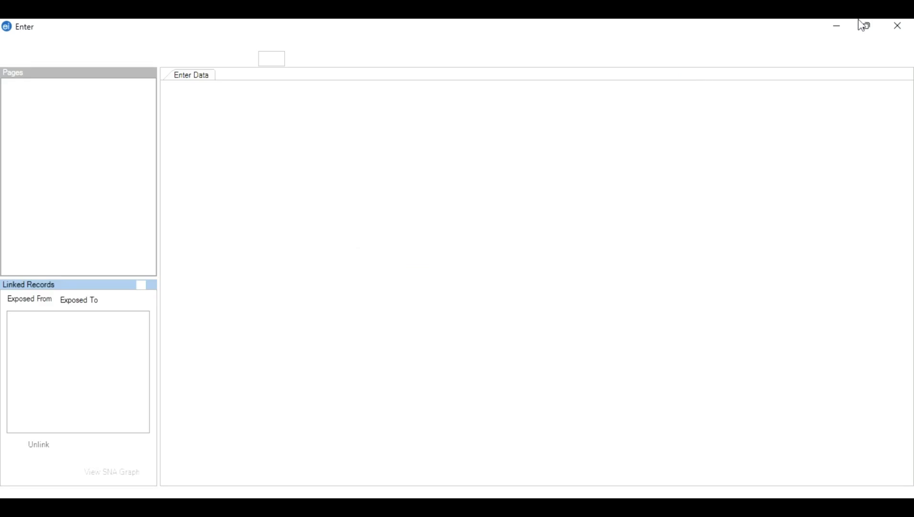
left_click(901, 26)
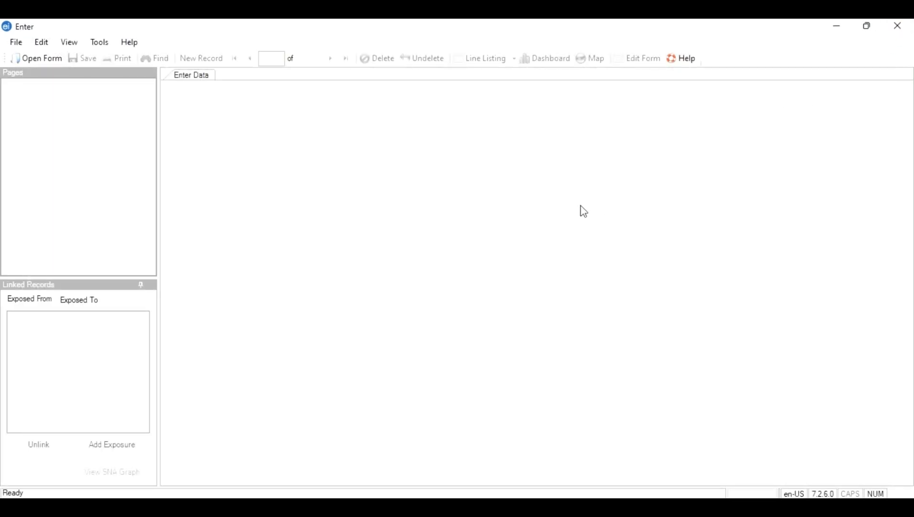
Step: Open the TB_Awarness_Questionnaire form from the Questionnaire_on_Tuberculosis.prj project for data entry
left_click(41, 62)
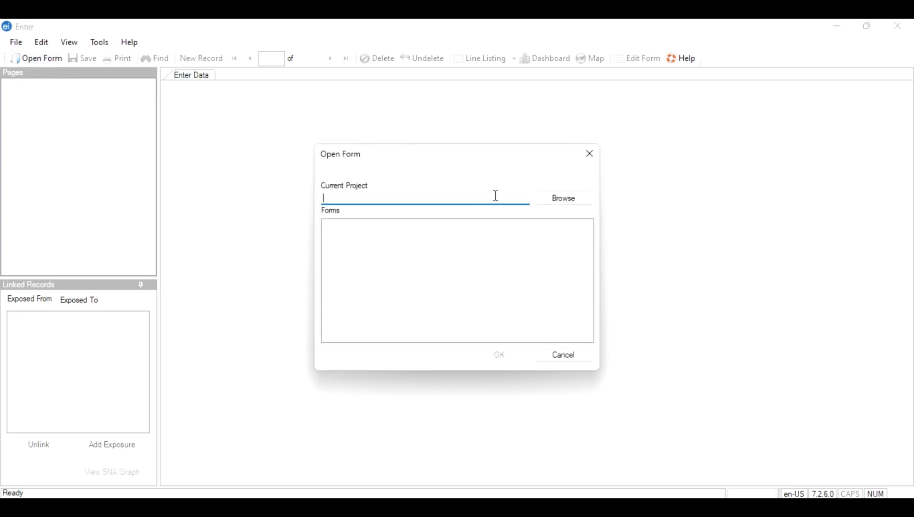
left_click(574, 198)
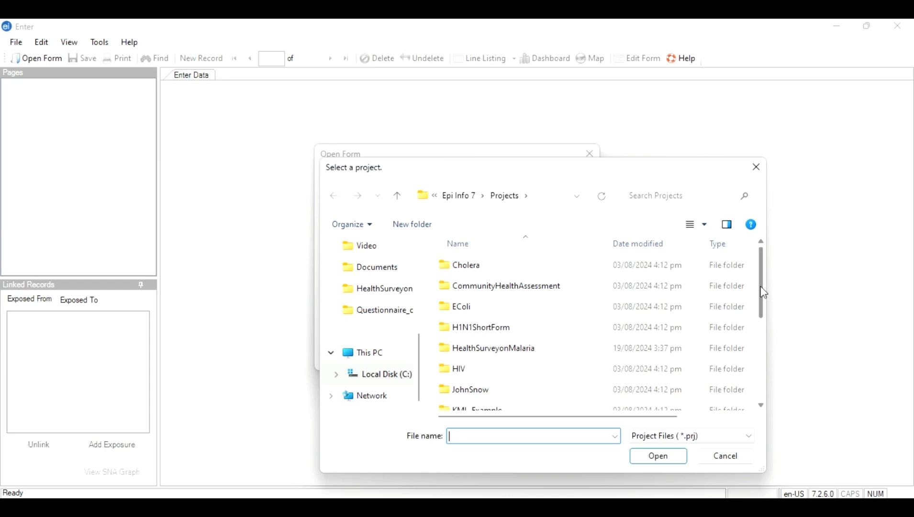
left_click_drag(763, 292, 760, 355)
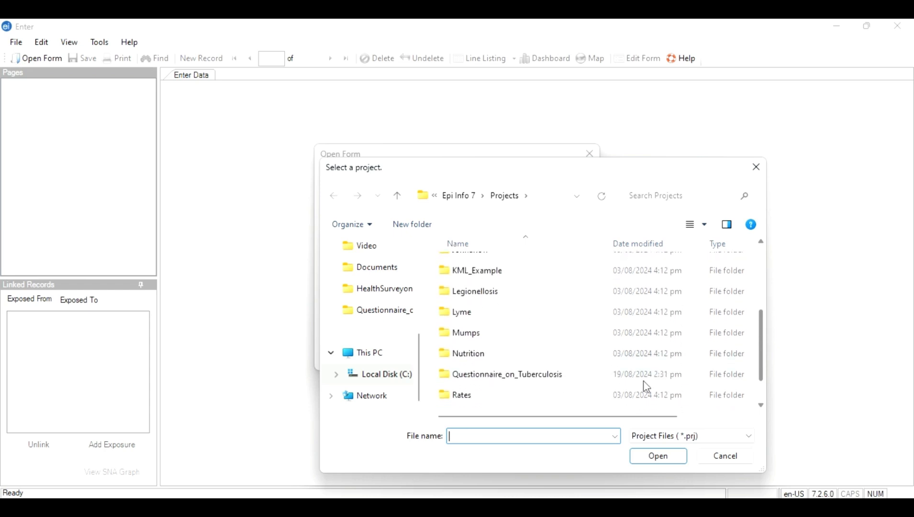
double_click(548, 377)
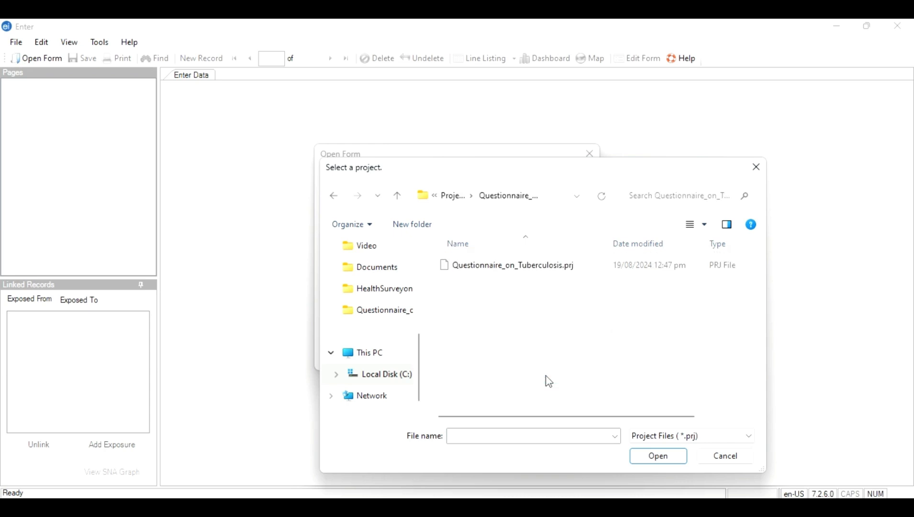
left_click(545, 267)
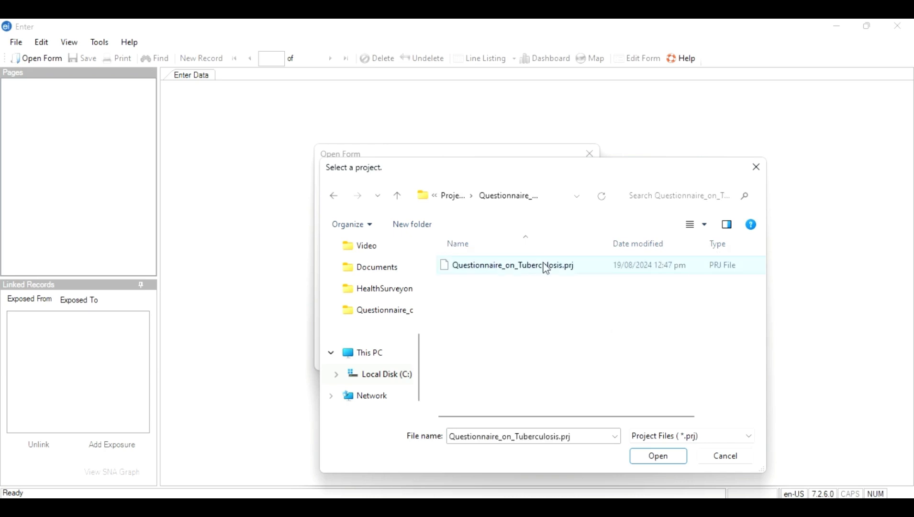
left_click(659, 458)
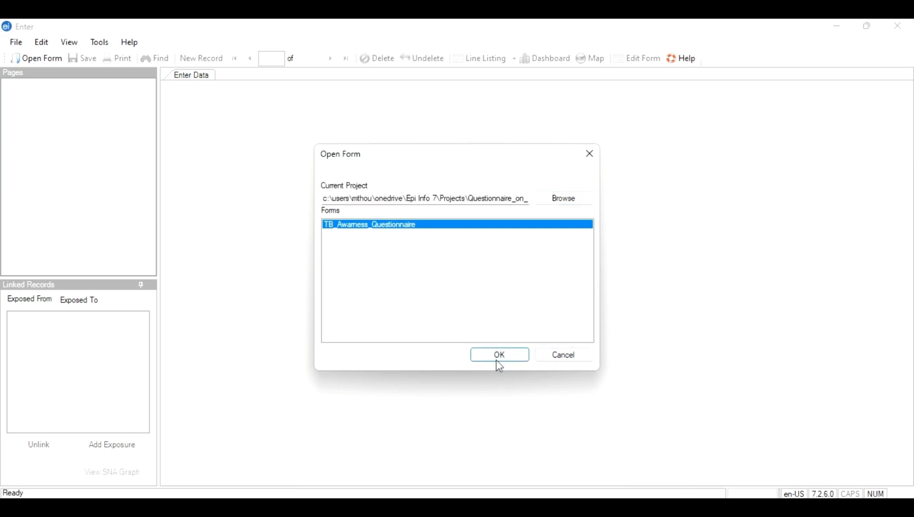
left_click(500, 356)
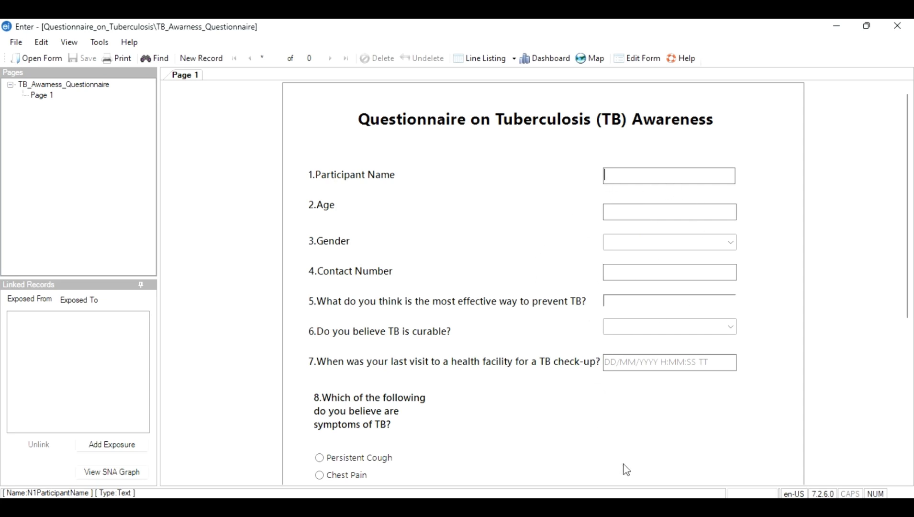
Step: Switch to the malaria survey window and fill in record 1 with the participant's name, age 26 and gender Female
mouse_move(650, 508)
mouse_move(679, 509)
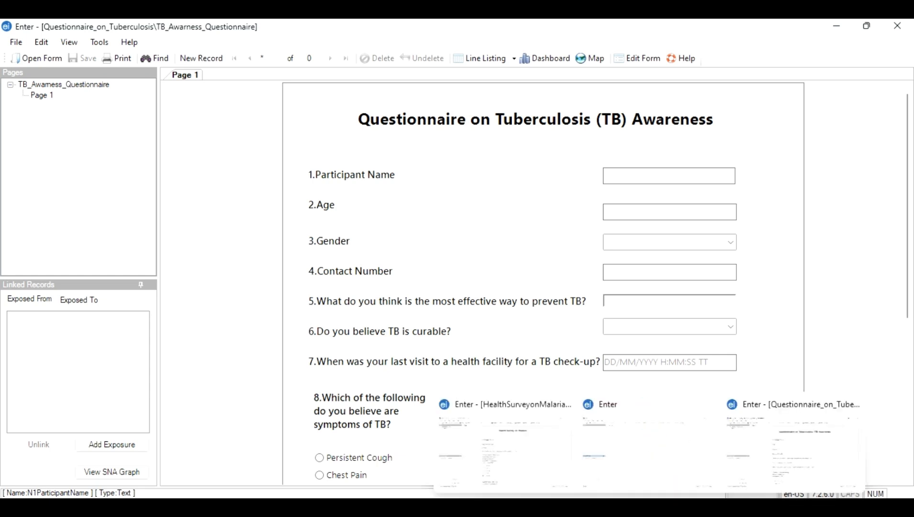
left_click(539, 446)
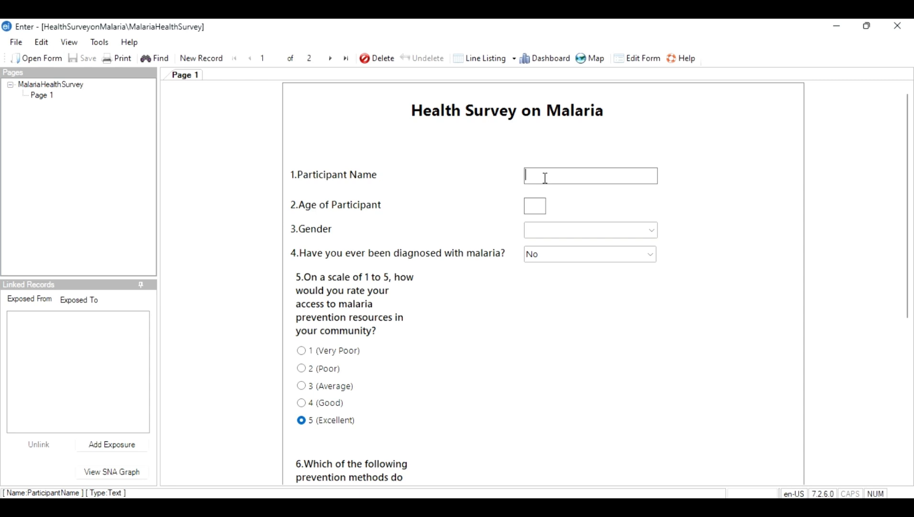
type("Mia Tomas")
left_click(534, 208)
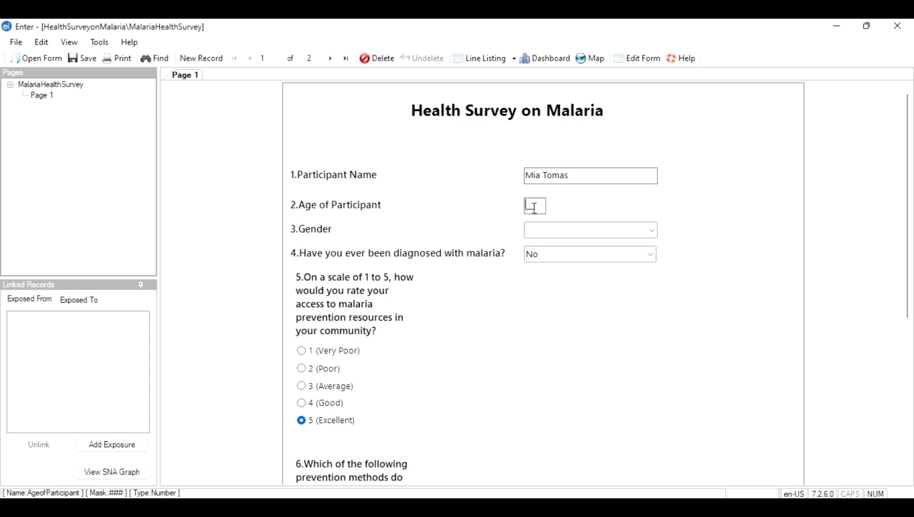
type("26")
left_click(652, 230)
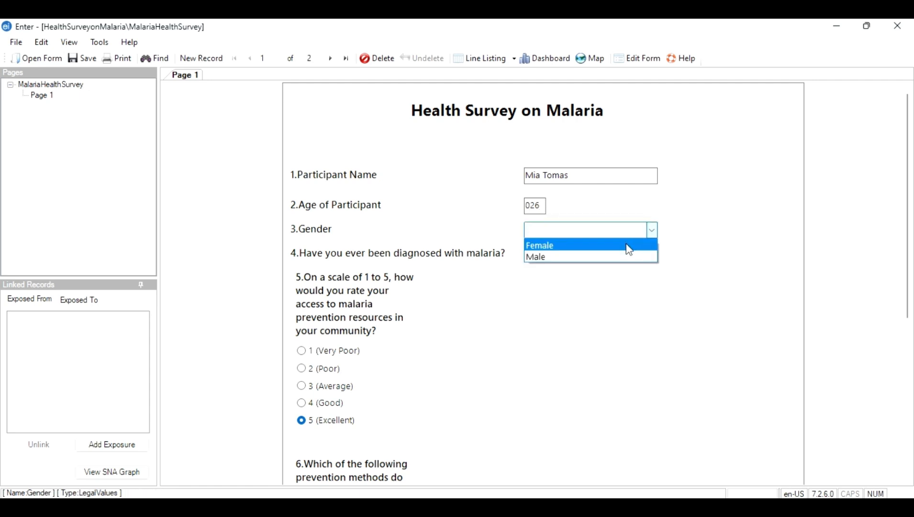
left_click(629, 245)
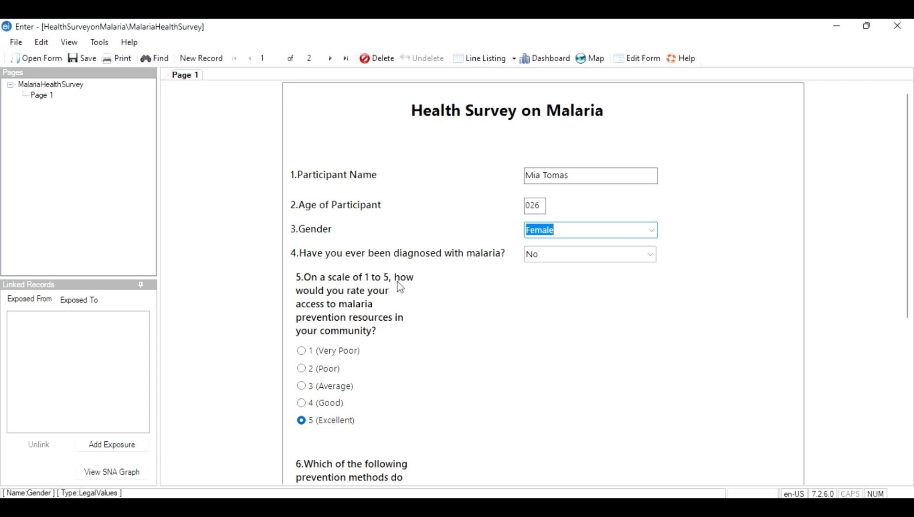
Step: Rate access to prevention resources as 1 (Very Poor) and check Mosquito Net, Insect Repellent and Indoor Spraying as prevention methods
left_click(300, 351)
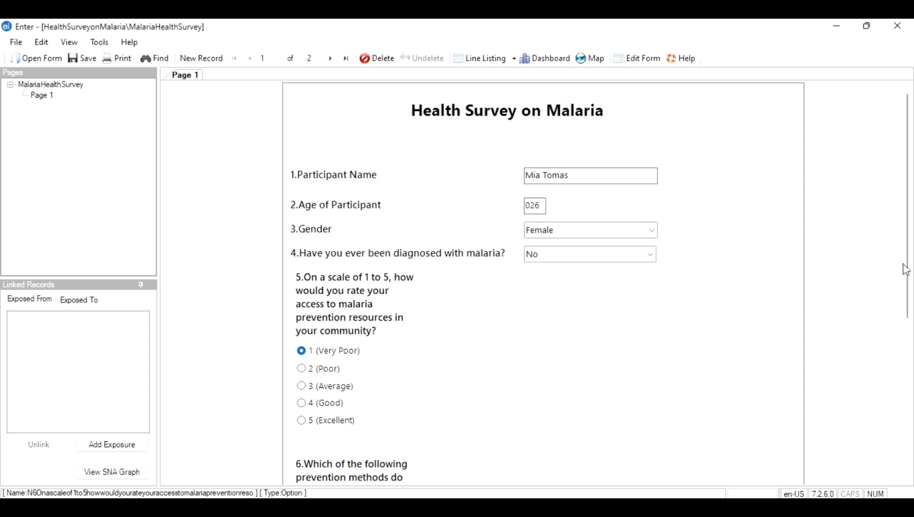
scroll(908, 268, "down", 1)
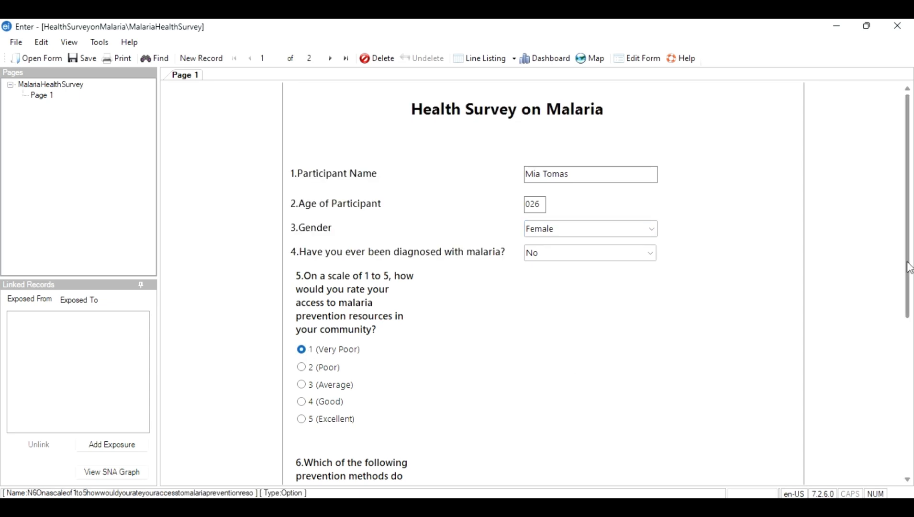
left_click_drag(909, 268, 910, 347)
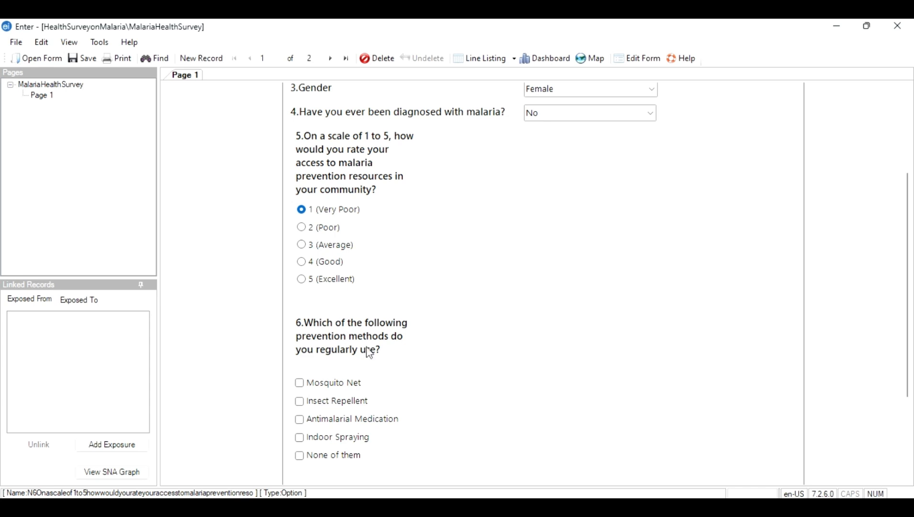
left_click(300, 383)
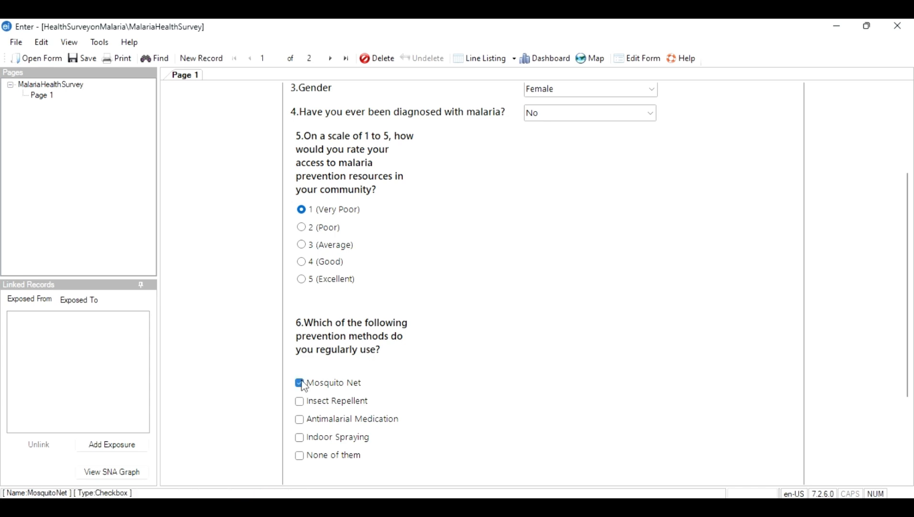
left_click(300, 408)
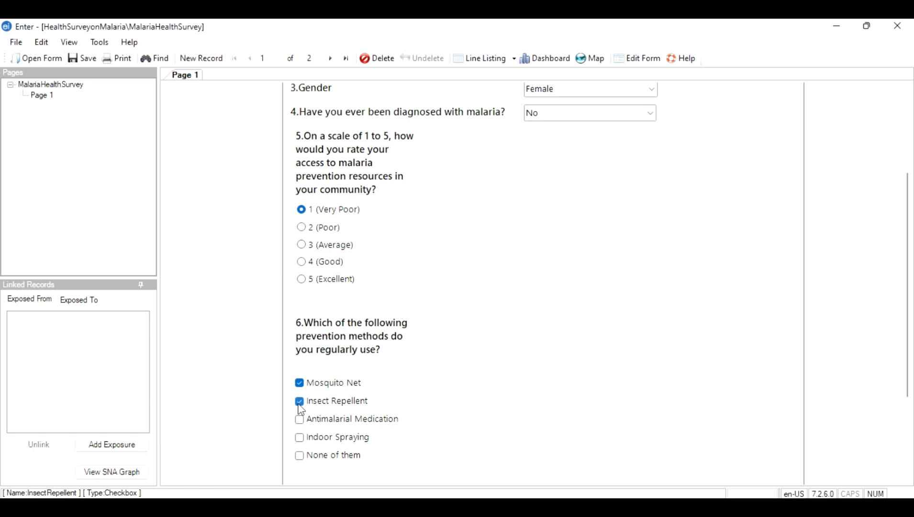
left_click(300, 440)
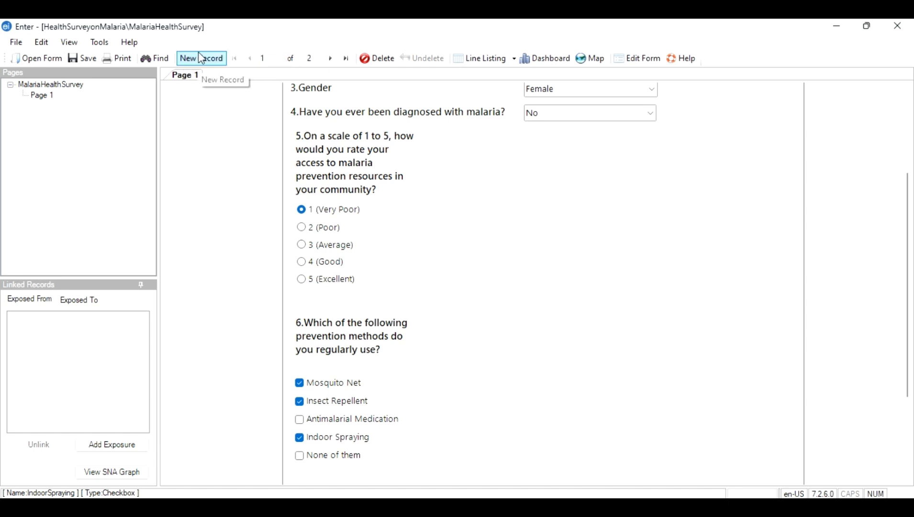
Step: Start a new malaria survey record with the participant's name, age 54, gender Male and malaria diagnosis Yes
left_click(215, 60)
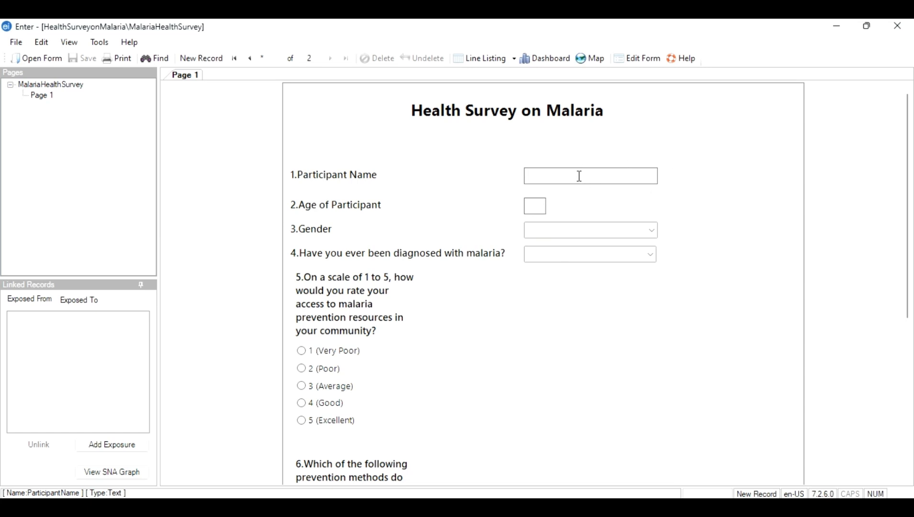
type("Ben Peterson")
left_click(530, 209)
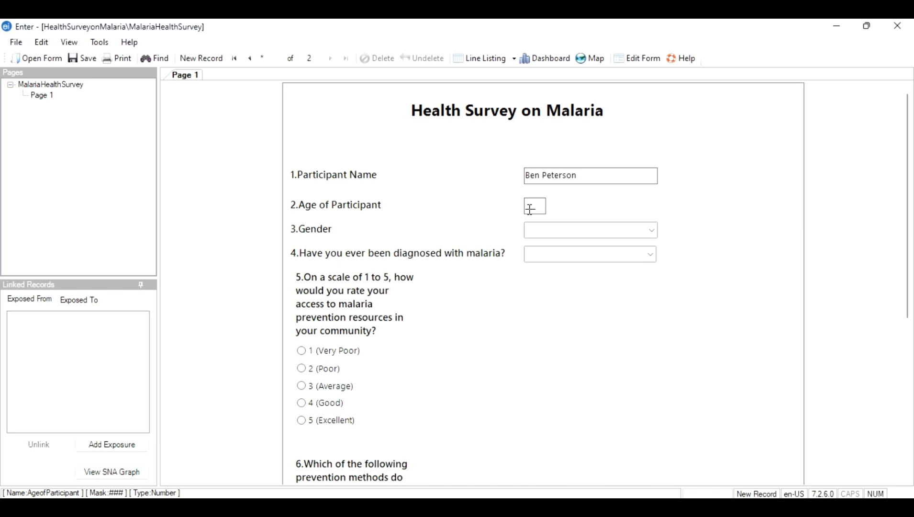
type("54")
left_click(652, 230)
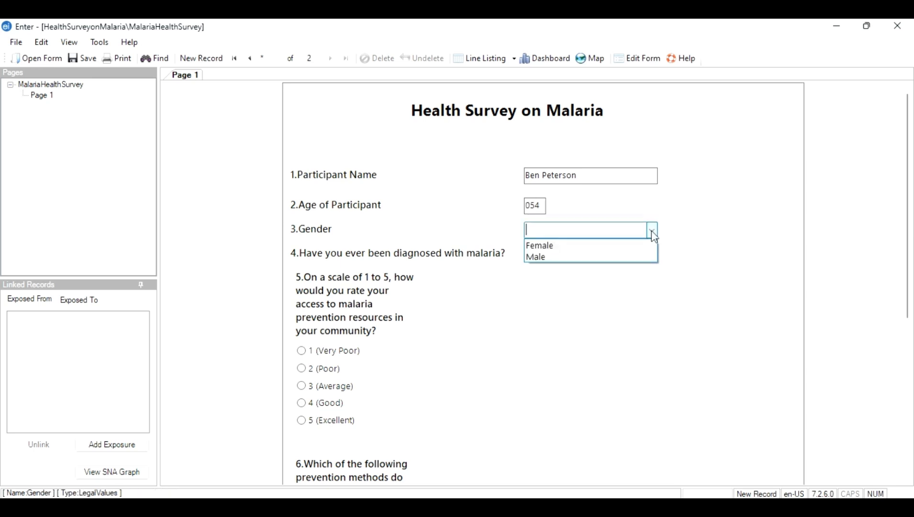
left_click(616, 261)
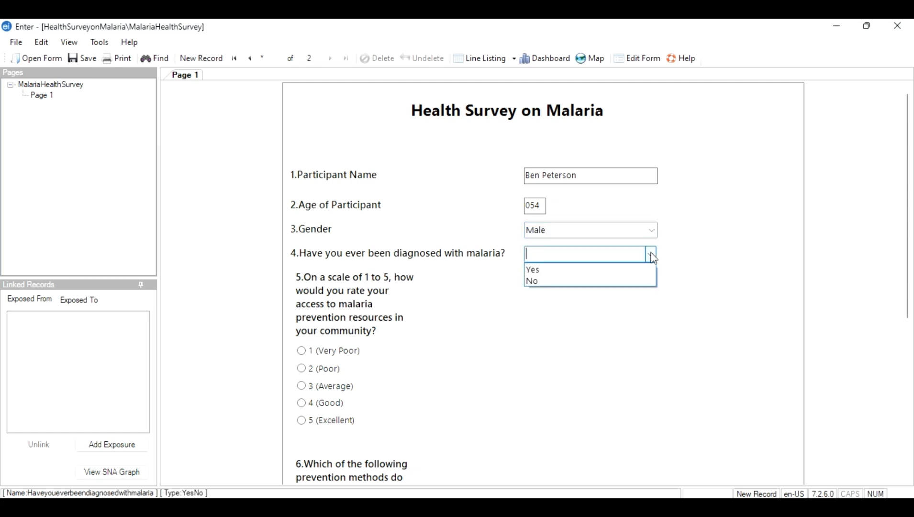
left_click(623, 270)
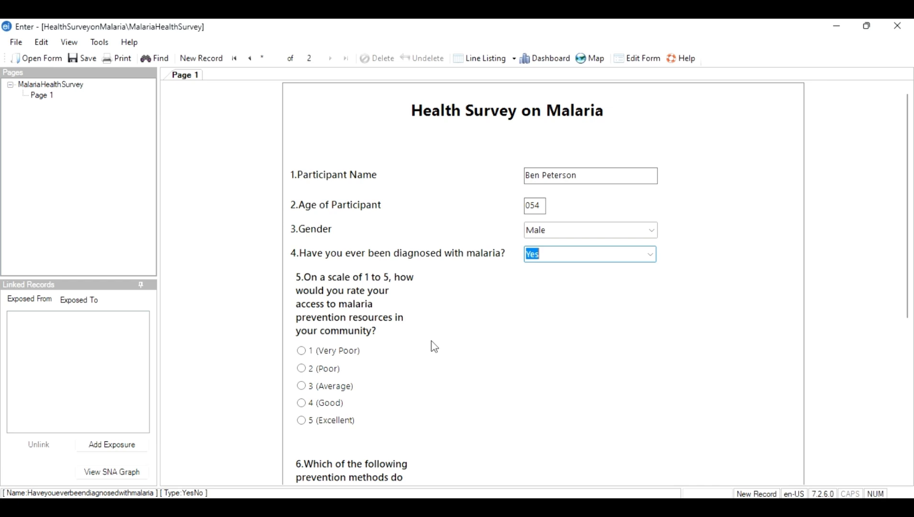
Step: Rate access to prevention resources as 3 (Average), check None of them as prevention method, and save the record
left_click(305, 390)
left_click(305, 389)
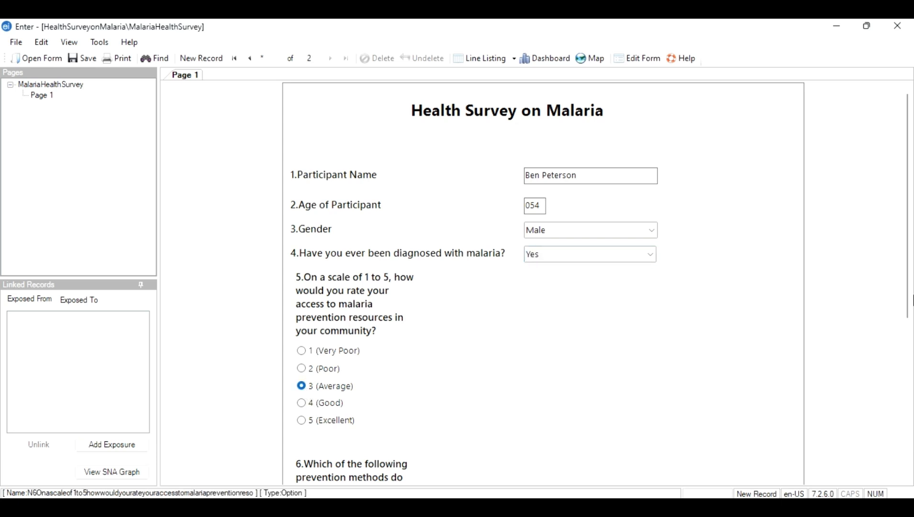
left_click_drag(910, 264, 912, 380)
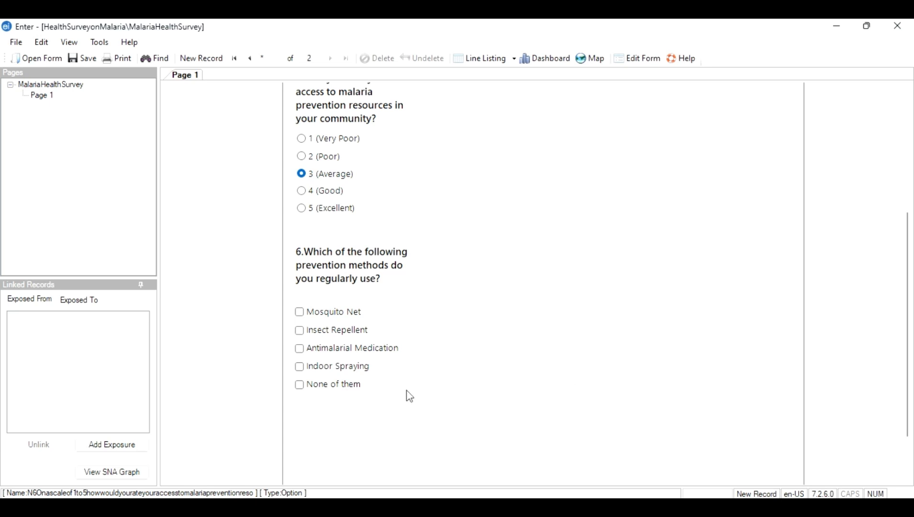
left_click(300, 388)
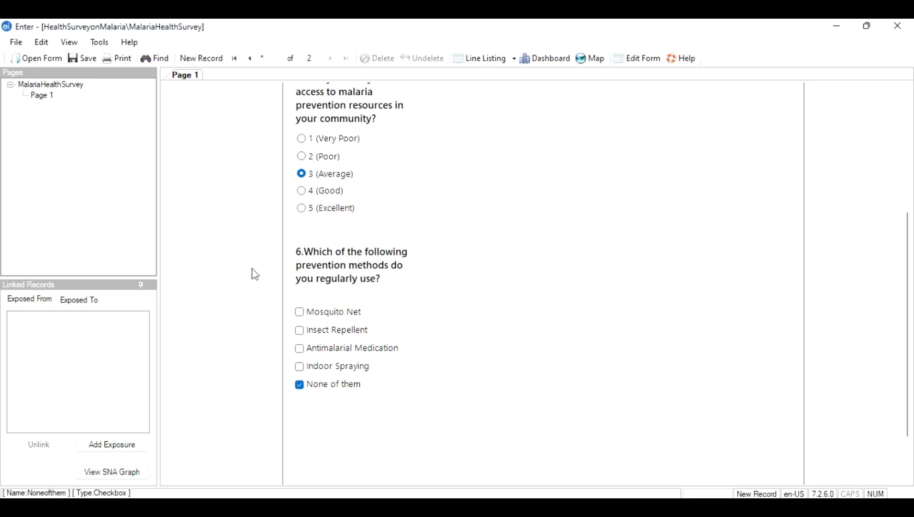
left_click(86, 62)
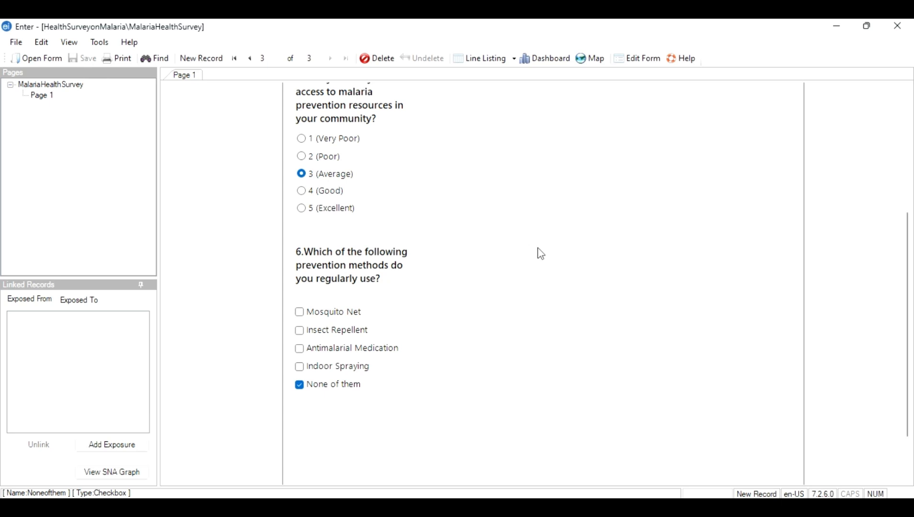
Step: Close the blank Enter window and switch to the tuberculosis questionnaire's data entry window
mouse_move(679, 508)
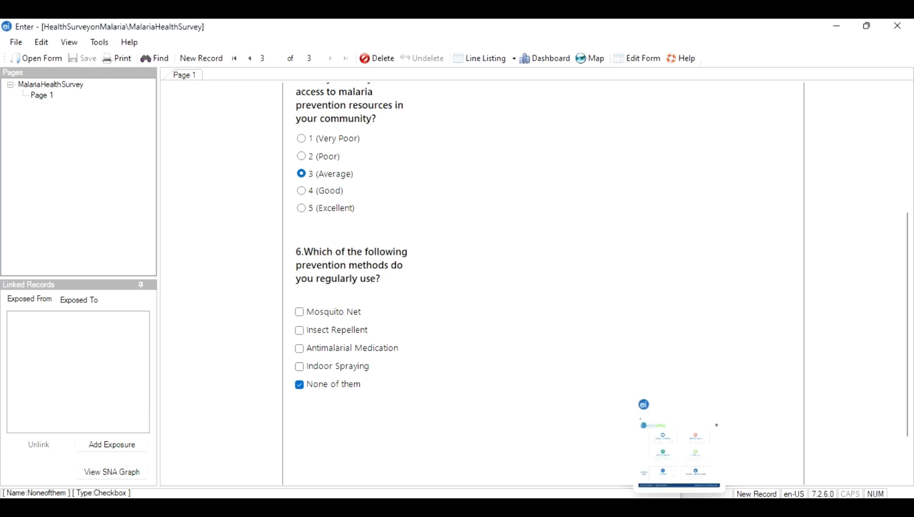
mouse_move(649, 508)
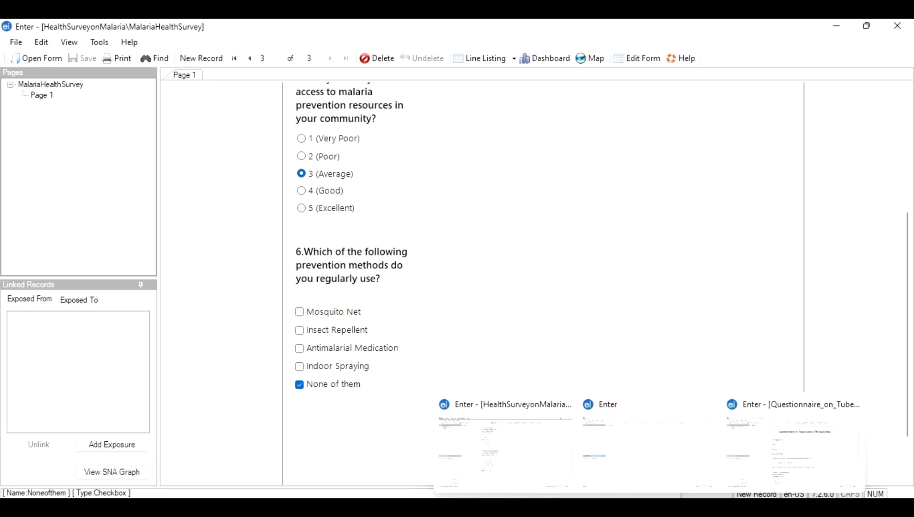
left_click(709, 405)
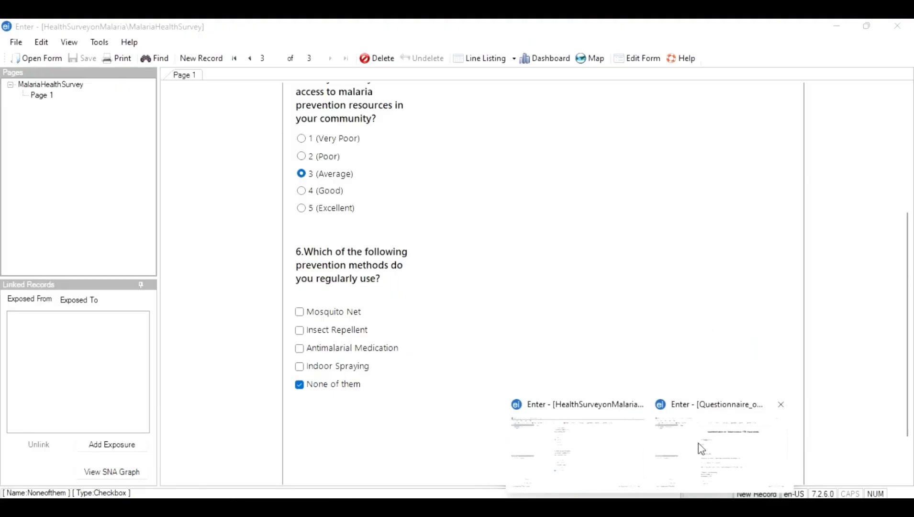
left_click(730, 448)
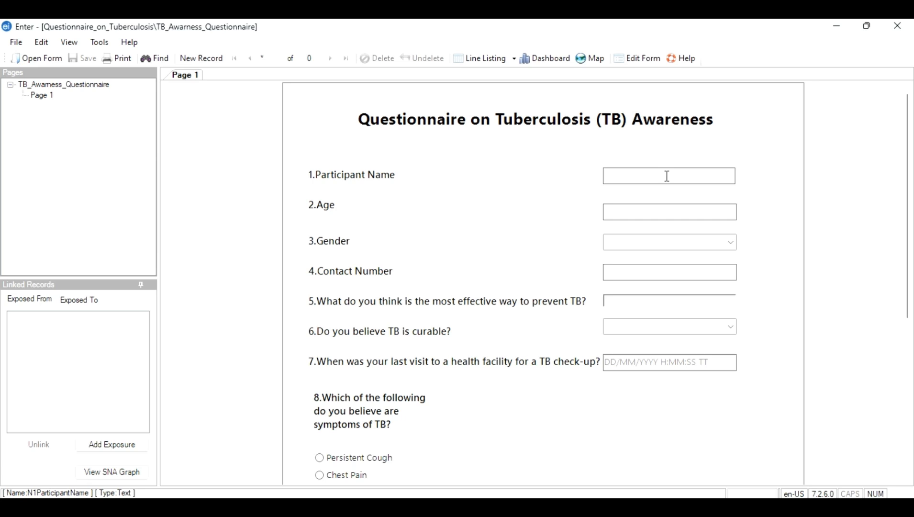
Step: Fill in the TB questionnaire with the participant's name, age 35, gender Female and the participant's contact number
type("Sarah Benson")
left_click(705, 216)
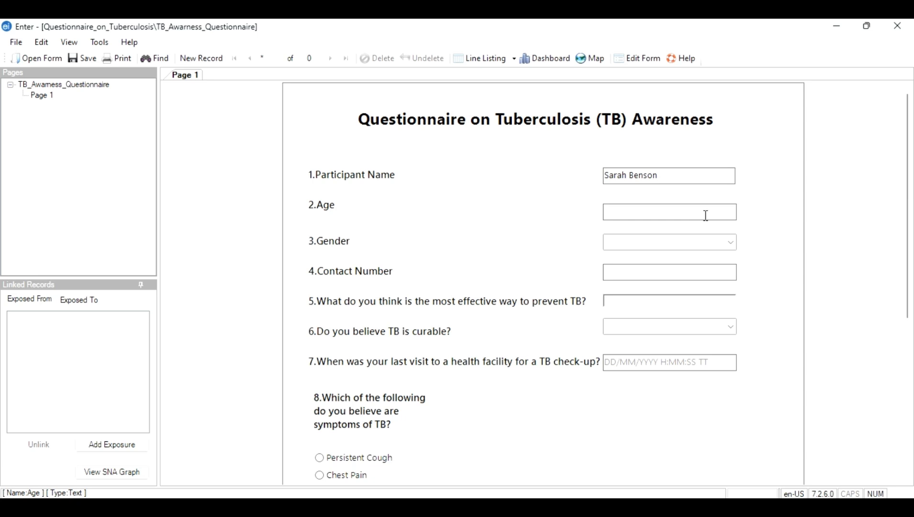
type("35")
left_click(732, 243)
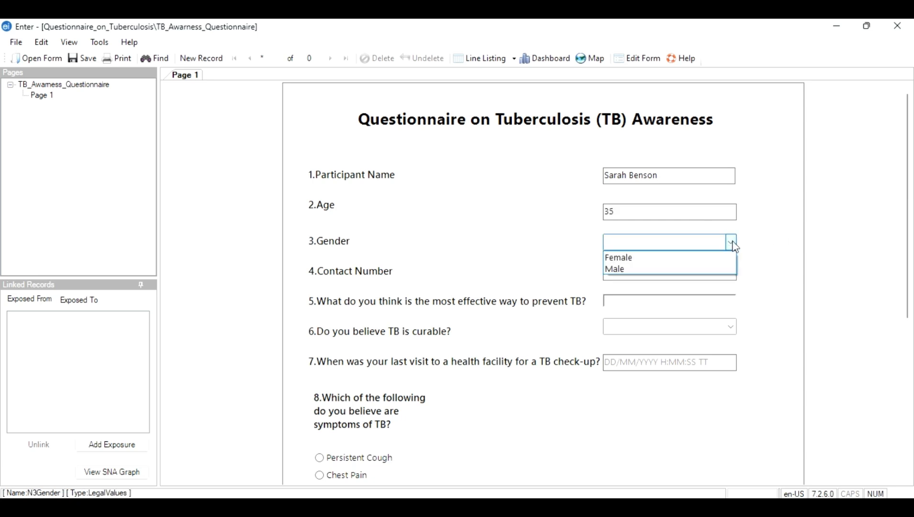
left_click(682, 259)
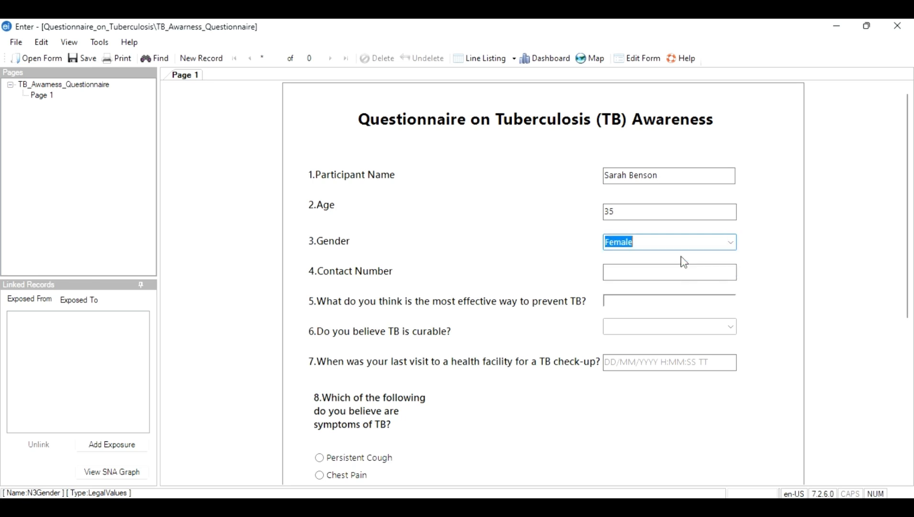
left_click(655, 272)
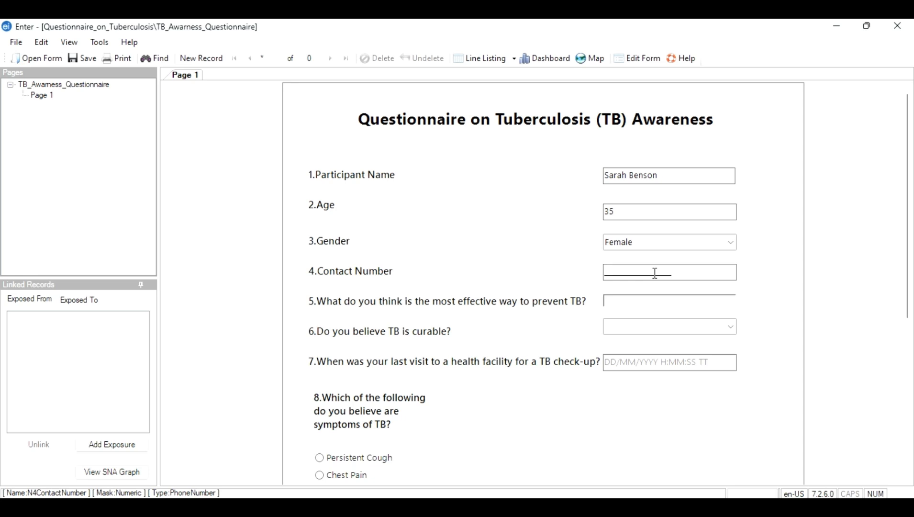
type("12365489")
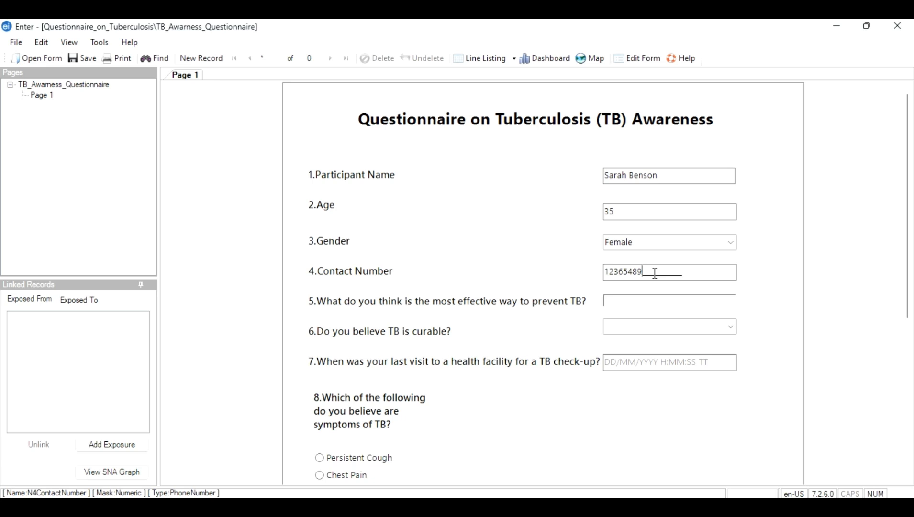
Step: Answer the TB prevention question with "By using mosquito nets" and set the belief that TB is curable to No
left_click(657, 299)
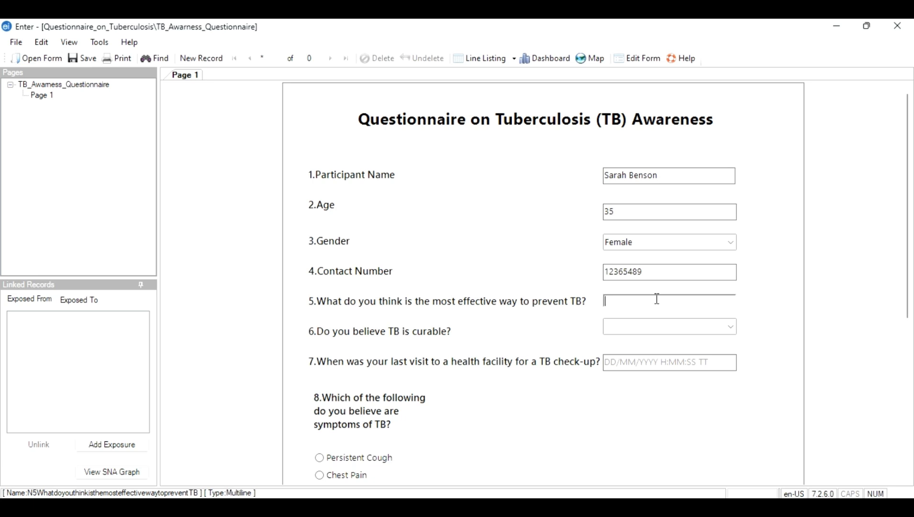
type("The")
key("BackSpace")
key("BackSpace")
key("BackSpace")
type("By using mosquito nets")
left_click(732, 328)
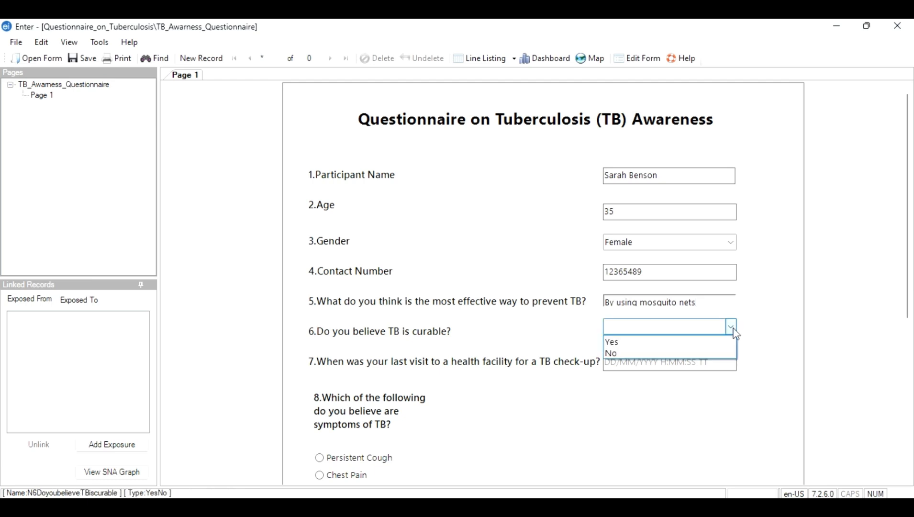
left_click(718, 354)
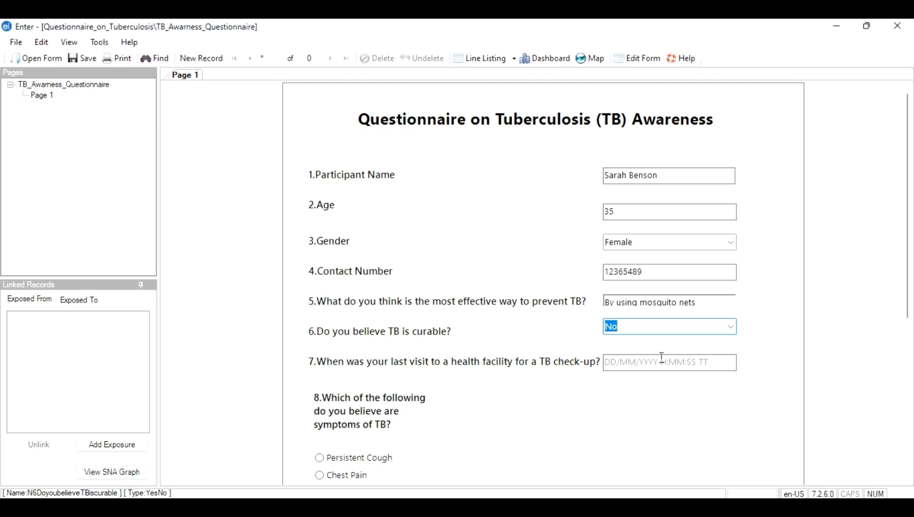
Step: Set the date of the last TB check-up visit to 08/01/2024
left_click(613, 363)
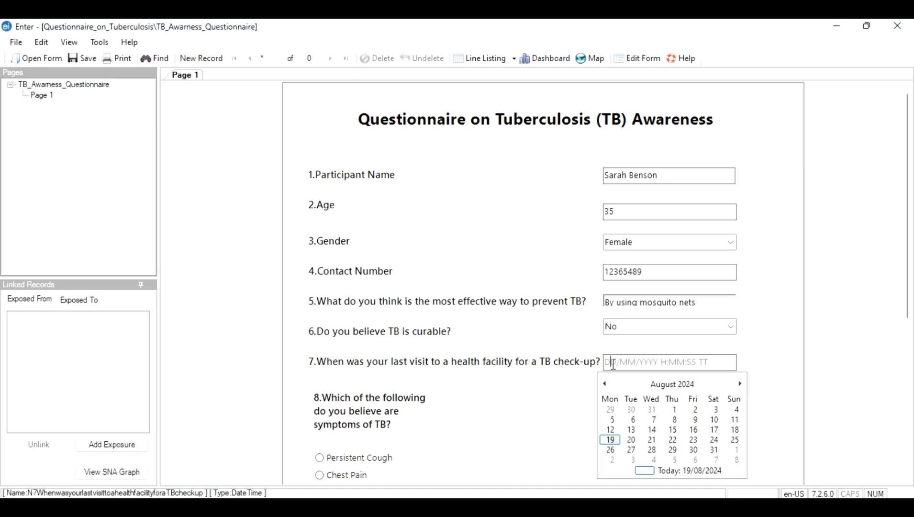
left_click(674, 421)
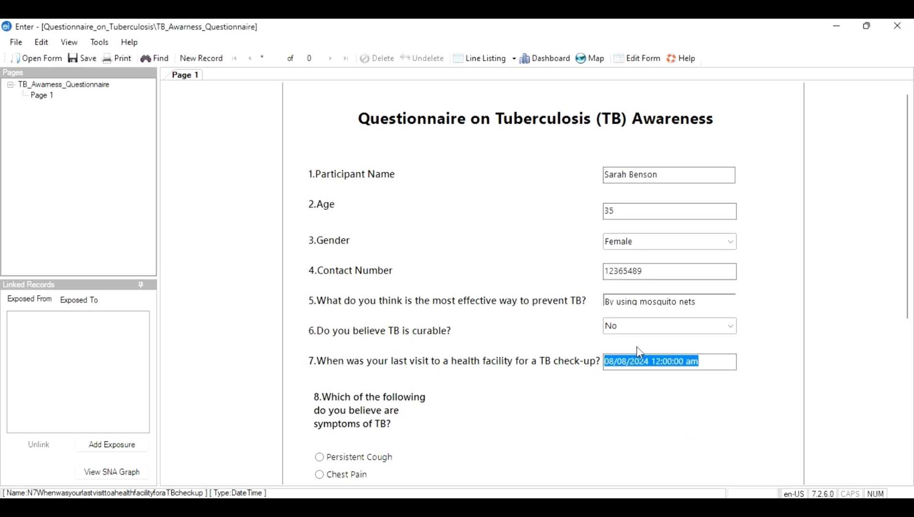
left_click(627, 361)
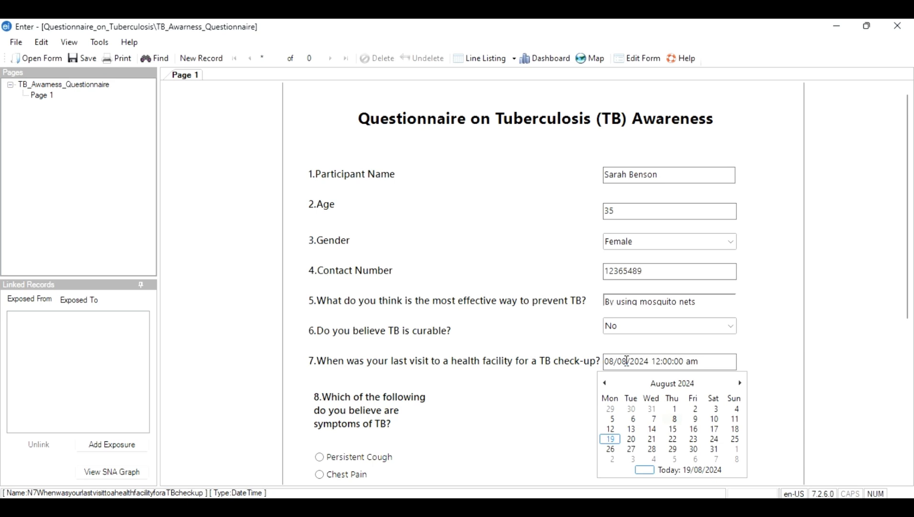
left_click(605, 382)
left_click(605, 383)
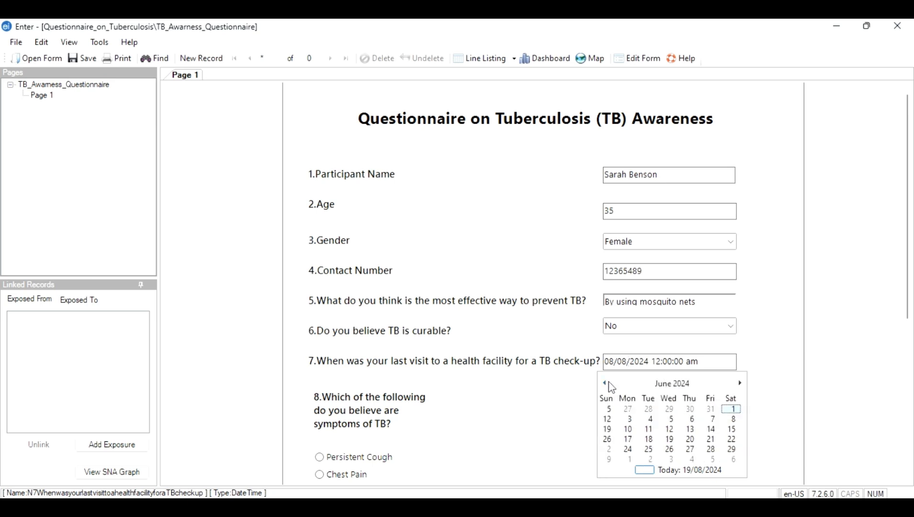
left_click(605, 383)
left_click(605, 383)
left_click(605, 383)
left_click(605, 383)
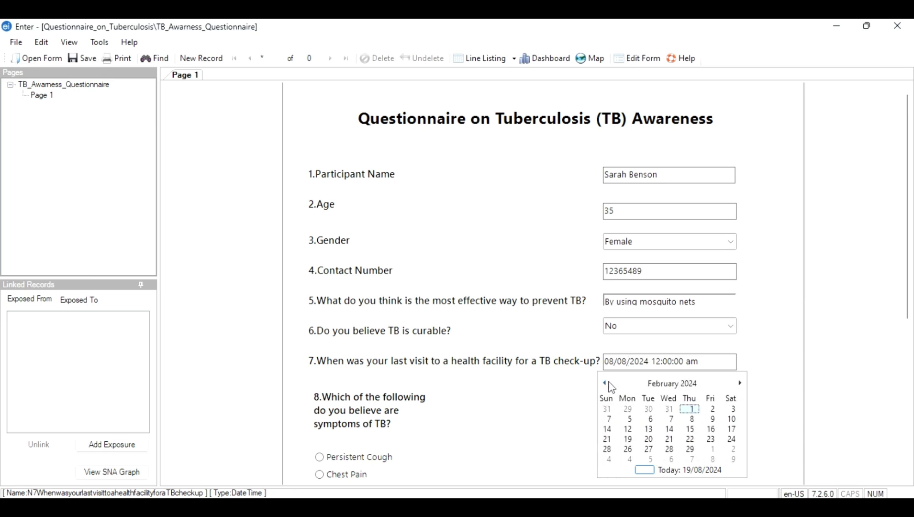
left_click(605, 383)
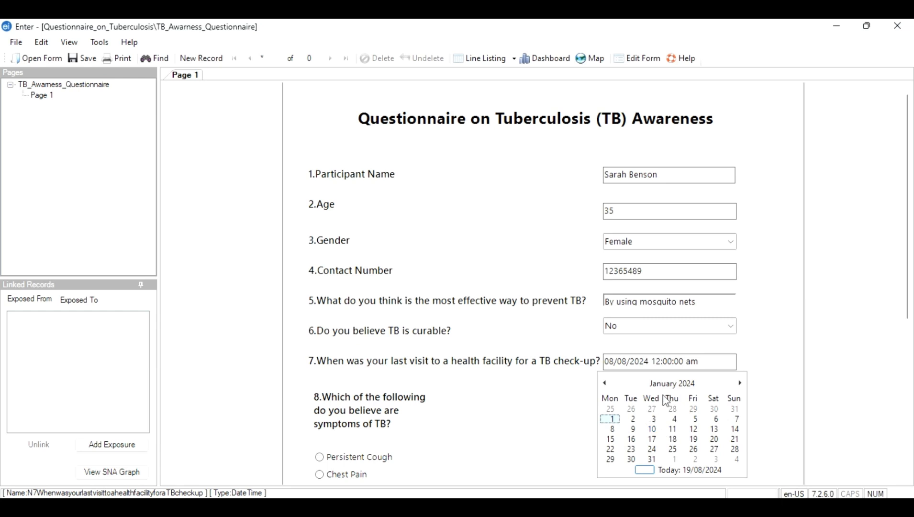
left_click(612, 429)
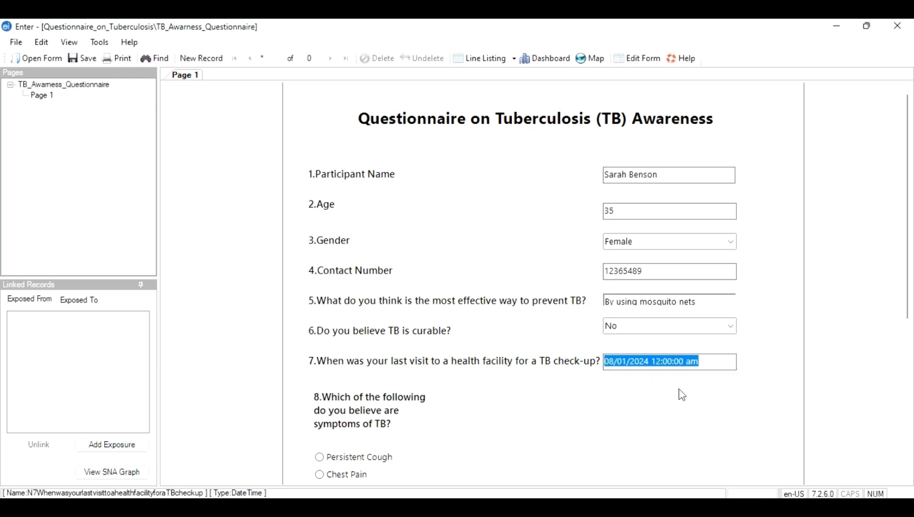
Step: Change the time of the last TB check-up visit to 8:30:00 am
left_click(669, 361)
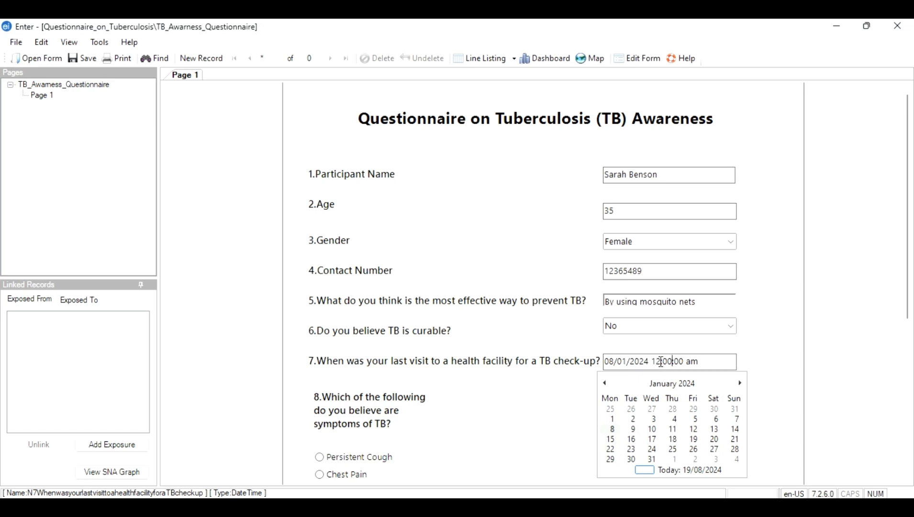
key("BackSpace")
key("BackSpace")
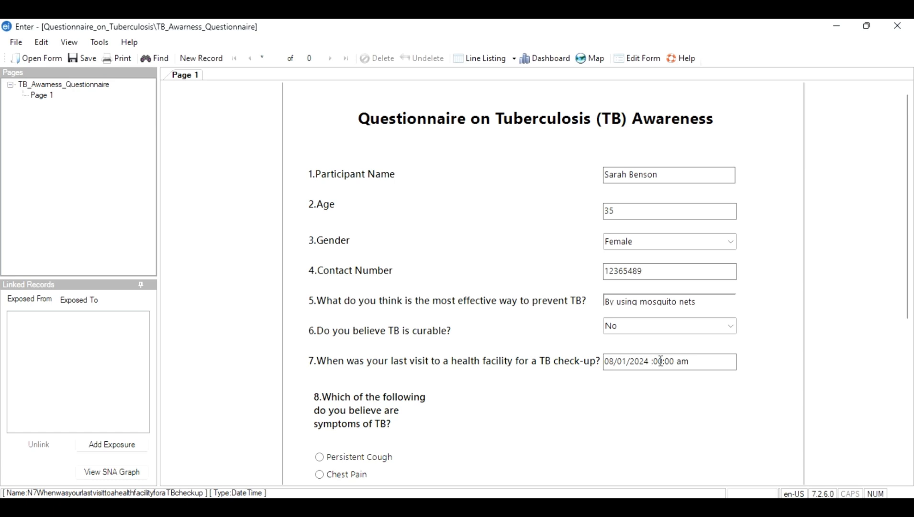
type("08")
key("Delete")
type("3")
left_click(695, 412)
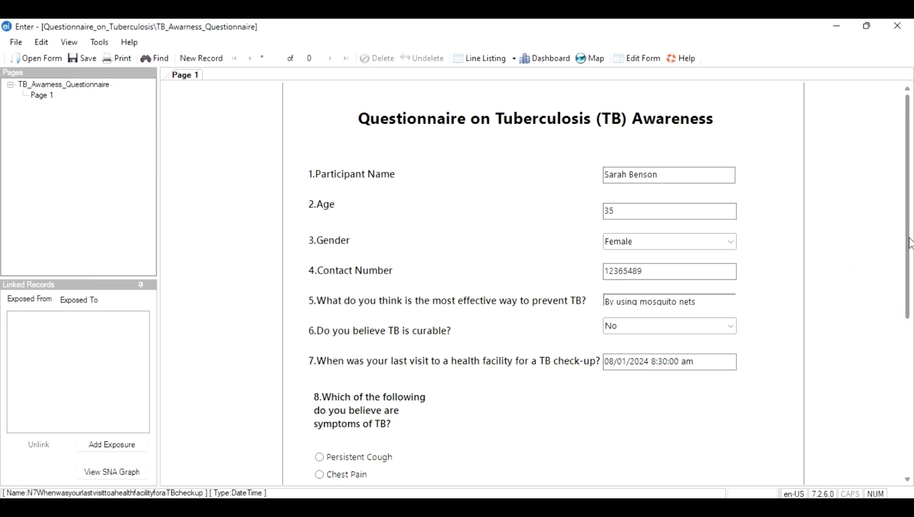
Step: Try several options in the TB symptoms question and settle on Persistent Cough
left_click_drag(910, 243, 908, 314)
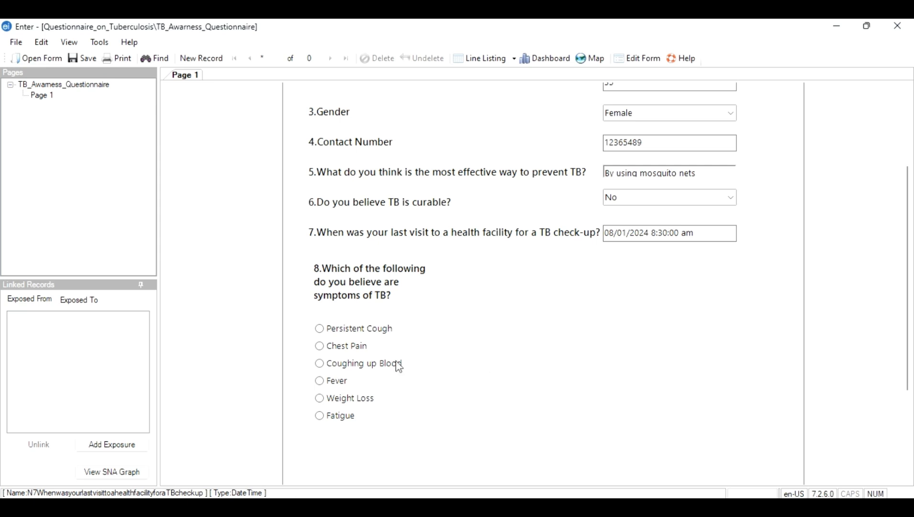
left_click(320, 364)
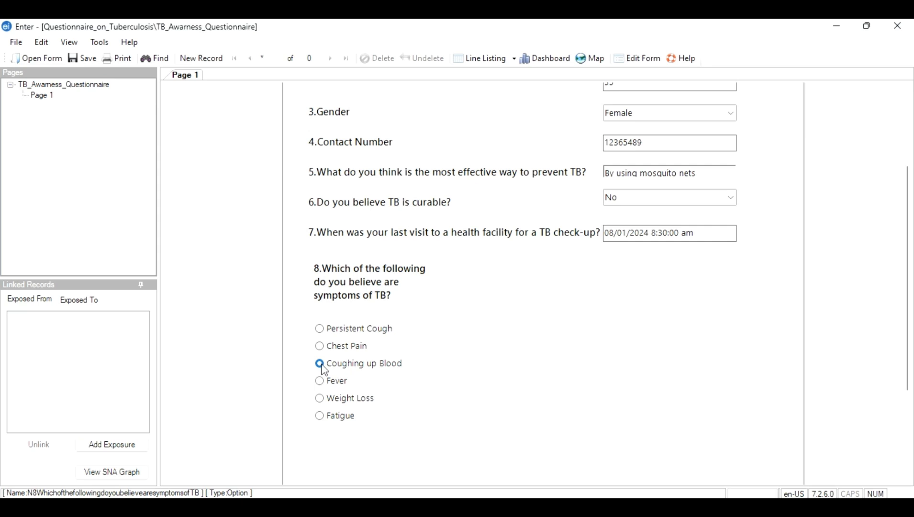
left_click(320, 399)
left_click(320, 347)
left_click(321, 364)
left_click(321, 385)
left_click(323, 332)
Step: Start a new TB questionnaire record with the participant's name, age 85, gender Male and contact number
left_click(212, 59)
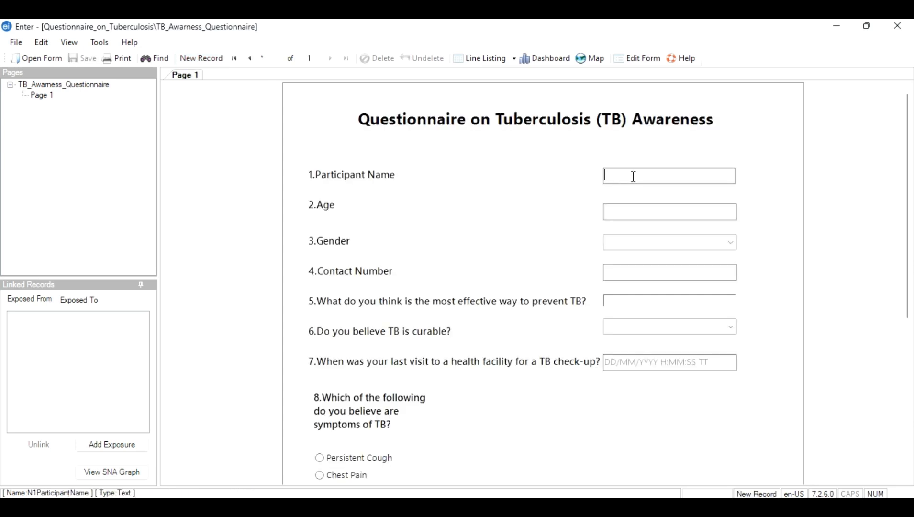
type("John Doe")
left_click(661, 210)
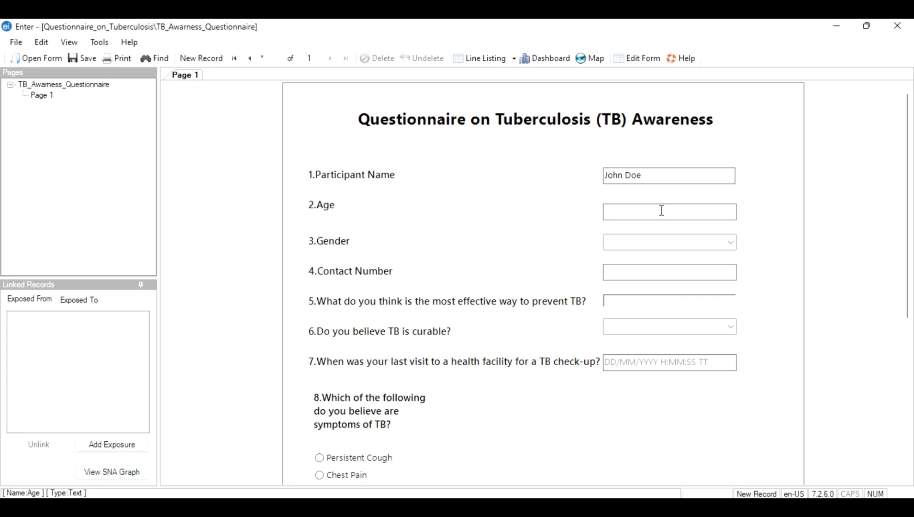
type("85")
left_click(732, 243)
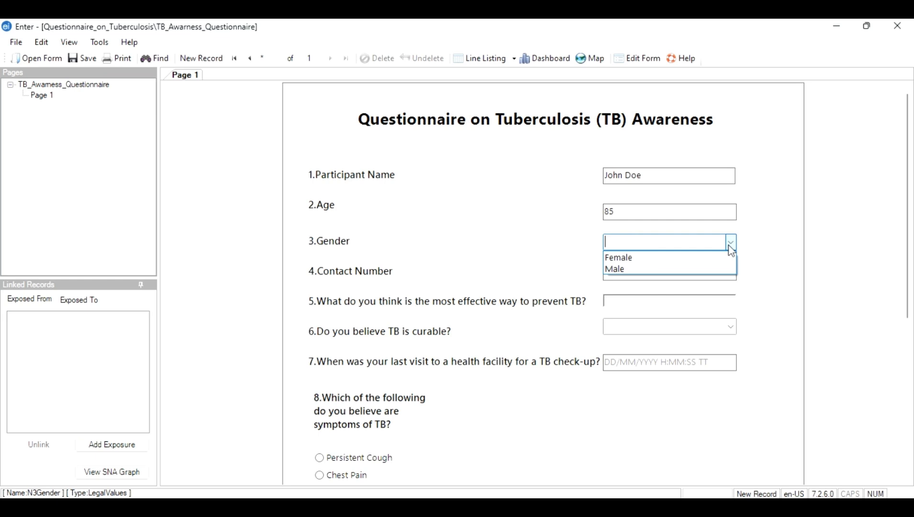
left_click(674, 268)
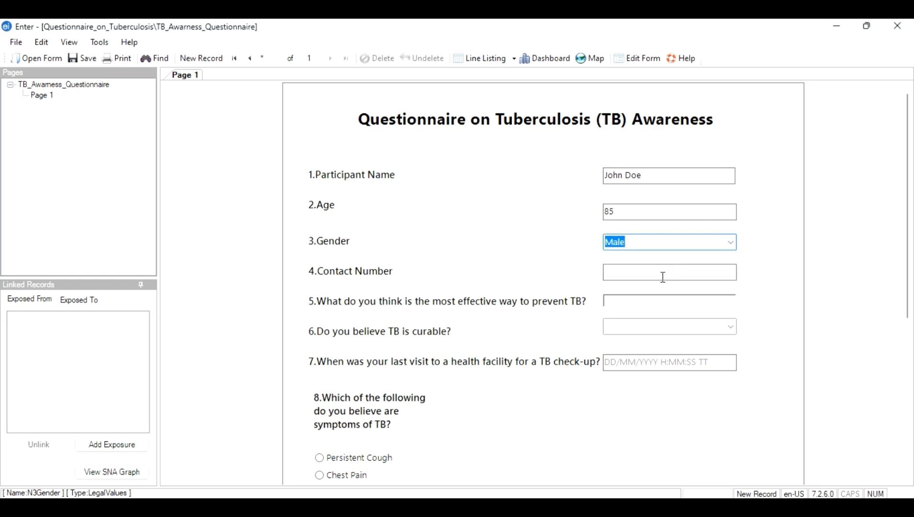
left_click(663, 277)
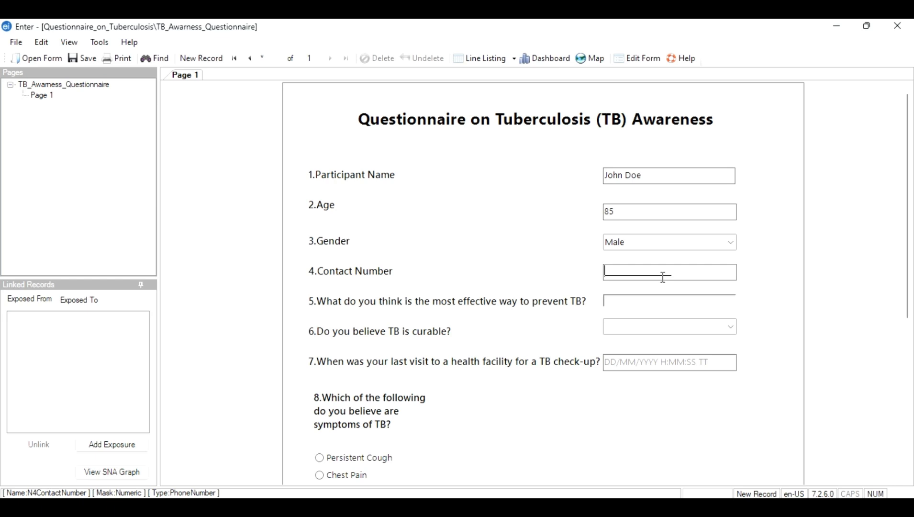
type("369856245")
Step: Answer the TB prevention question with "By wearing long sleaved shirts and long pants." and set the belief that TB is curable to Yes
left_click(642, 292)
left_click(631, 301)
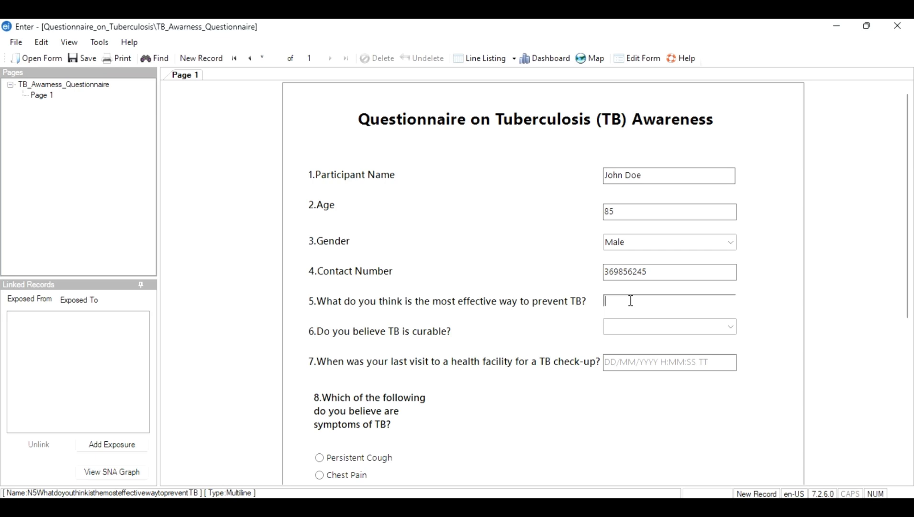
type("By wer")
key("BackSpace")
type("aring long")
type(" le")
key("BackSpace")
key("BackSpace")
type("sleaved")
key("BackSpace")
key("BackSpace")
type("shirts")
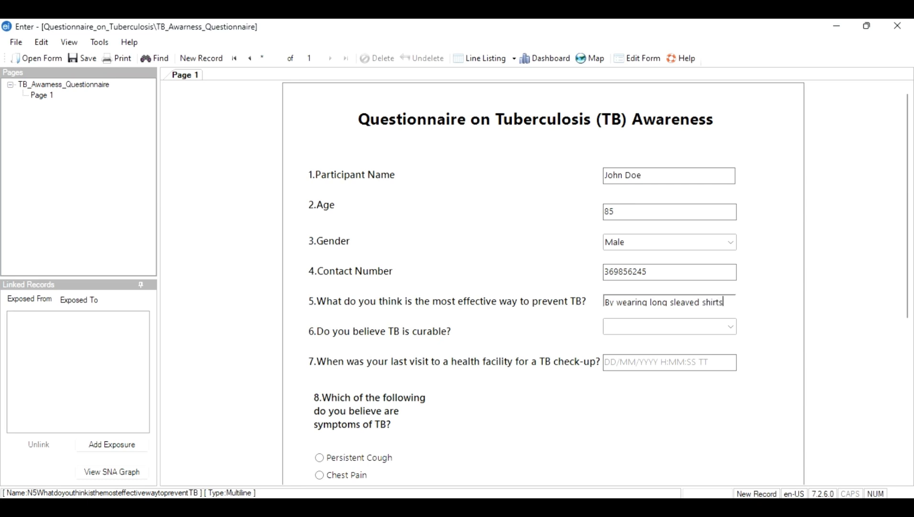
type(" and ")
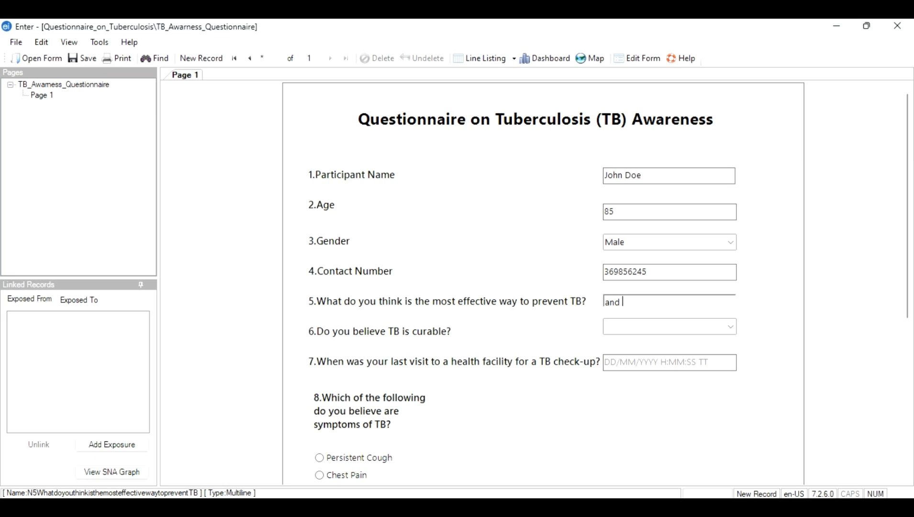
type("long pants.")
left_click(731, 328)
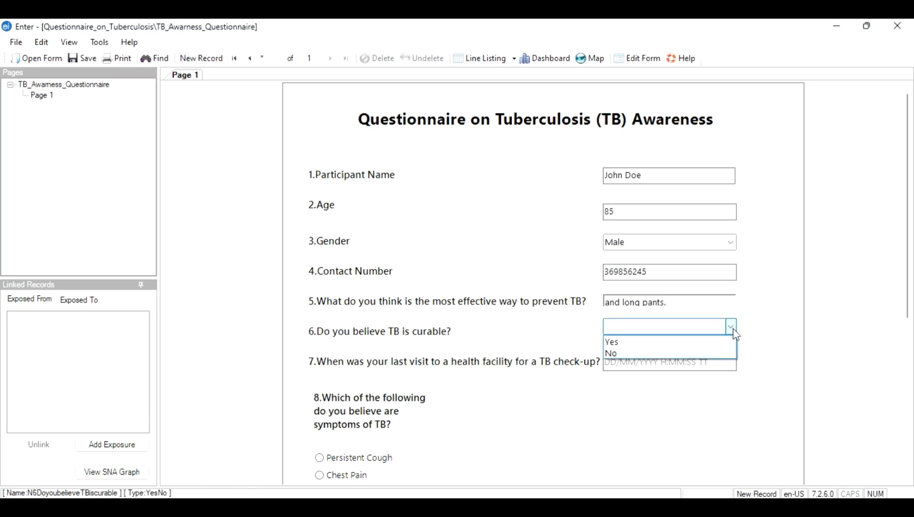
left_click(695, 344)
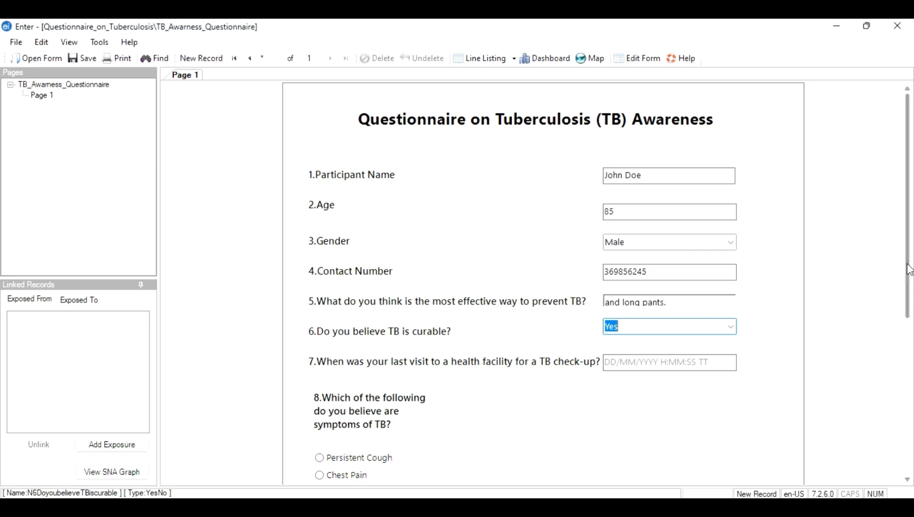
Step: Choose Weight Loss as the believed TB symptom and save the record
left_click_drag(908, 264, 910, 334)
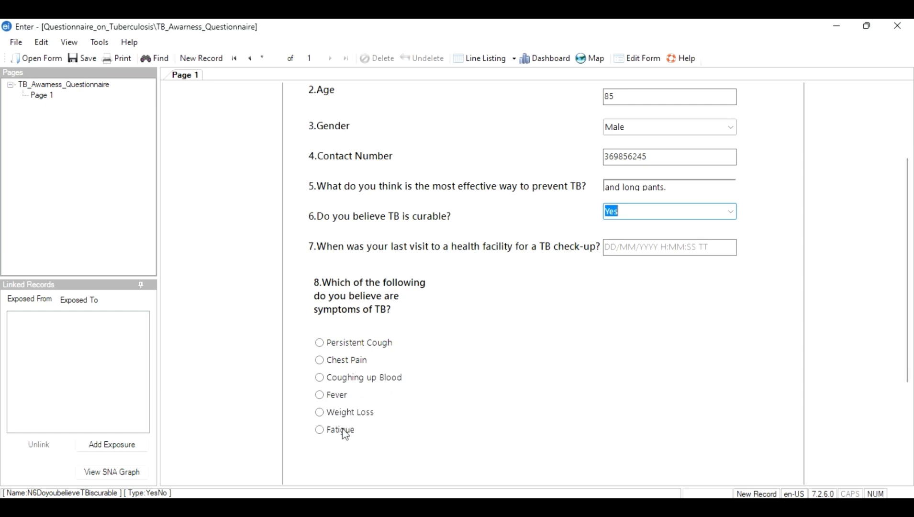
left_click(320, 412)
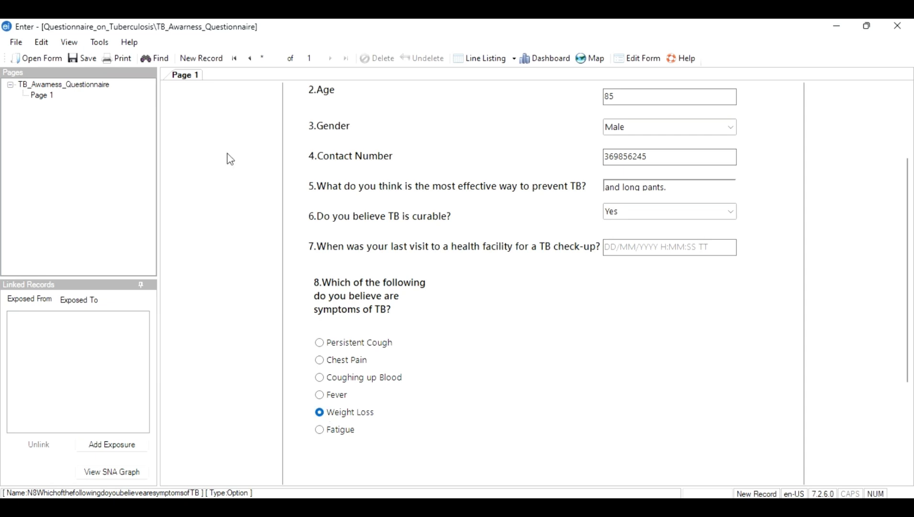
left_click(77, 54)
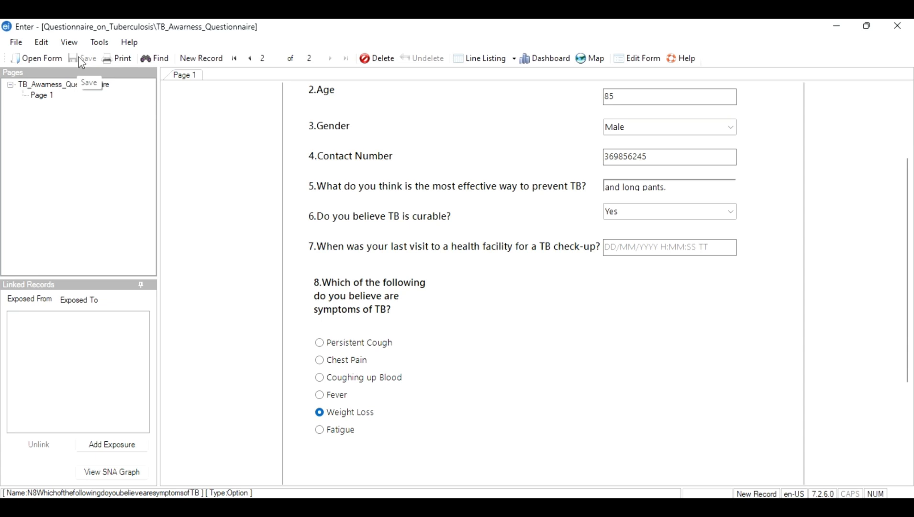